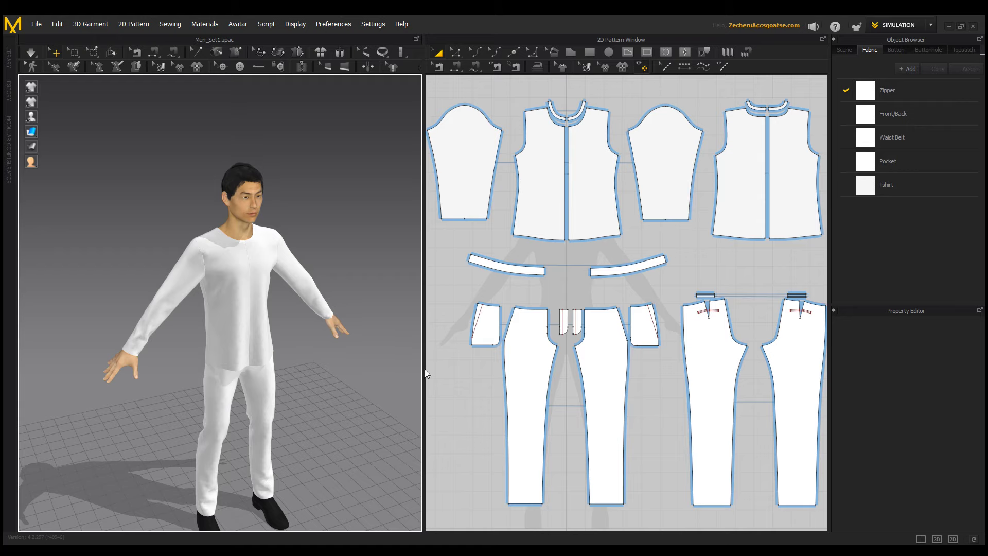
Delete all trouser patterns, including the waistband, pocket and fly pieces, keeping only the shirt's body, collar and sleeve patterns.
scroll(334, 430, down, 3)
scroll(668, 412, down, 4)
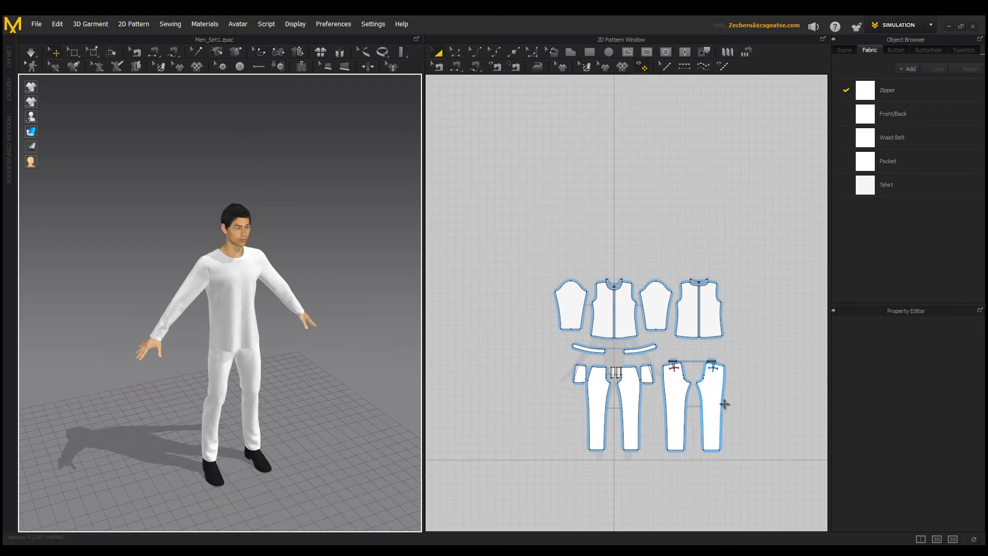
scroll(695, 360, up, 3)
middle_drag(558, 238, 591, 242)
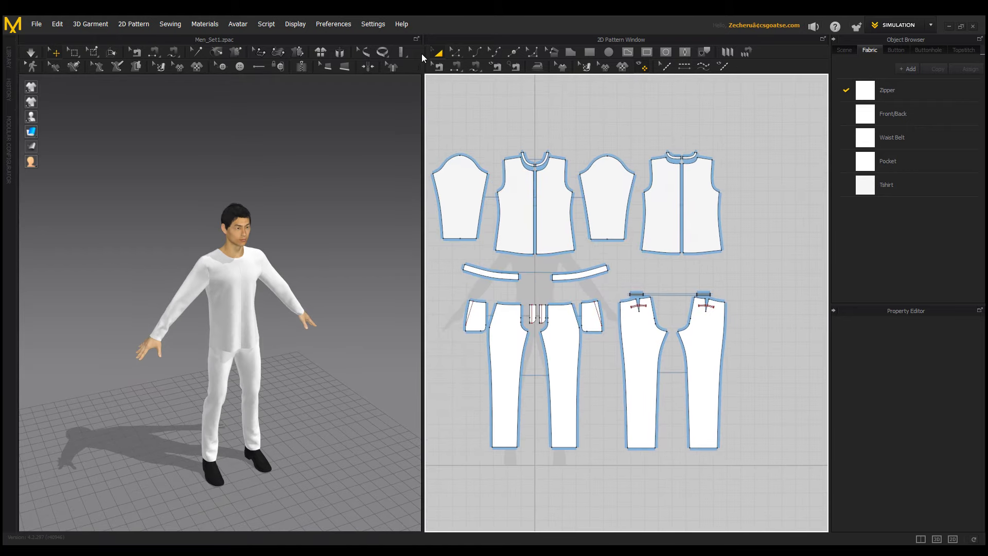
right_drag(343, 296, 260, 283)
scroll(260, 283, up, 3)
middle_drag(311, 348, 240, 311)
scroll(232, 337, up, 1)
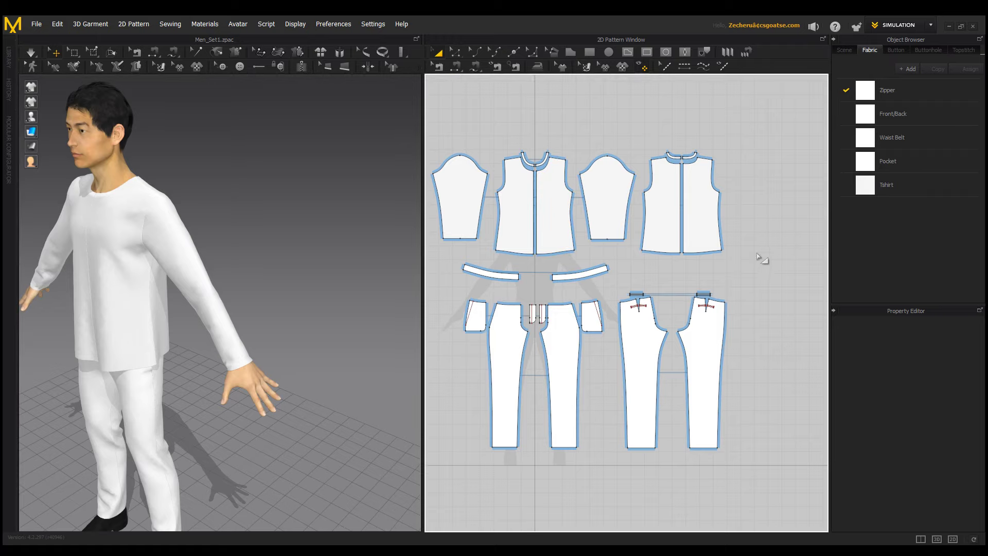
drag(755, 251, 434, 466)
key(Delete)
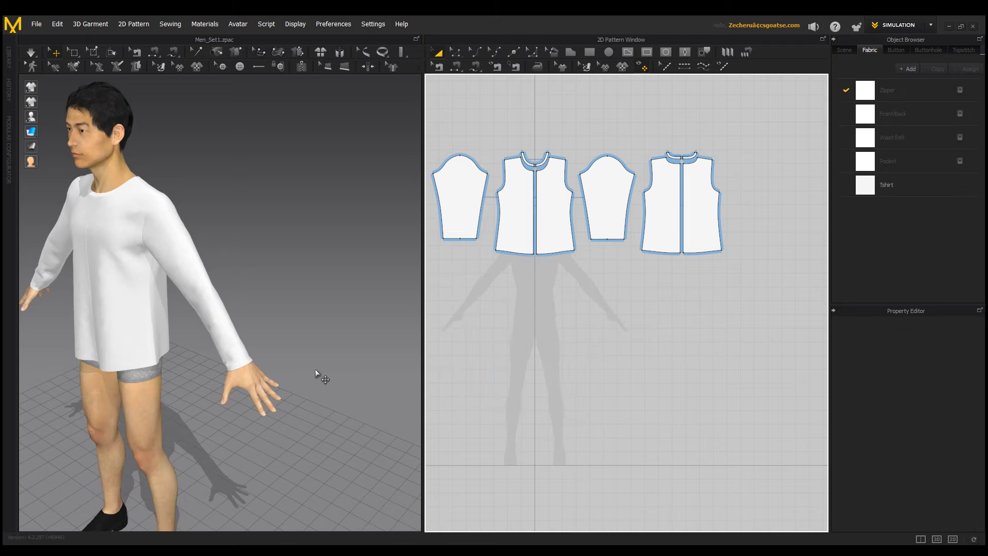
Examine the long-sleeved shirt's drape on the avatar from the front and the side.
scroll(193, 346, down, 3)
right_drag(119, 319, 212, 297)
middle_drag(212, 296, 283, 268)
scroll(283, 268, up, 2)
scroll(283, 268, up, 1)
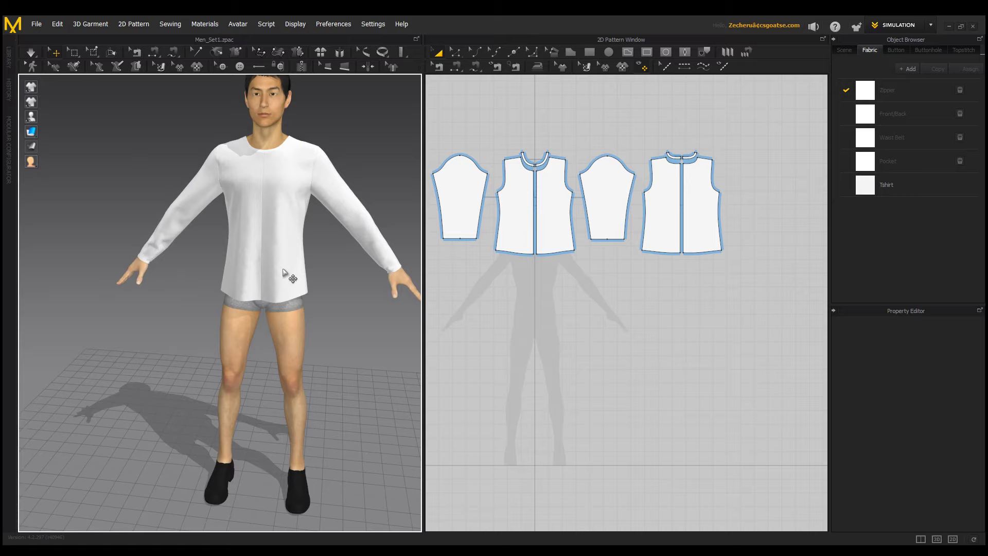
right_drag(283, 269, 181, 300)
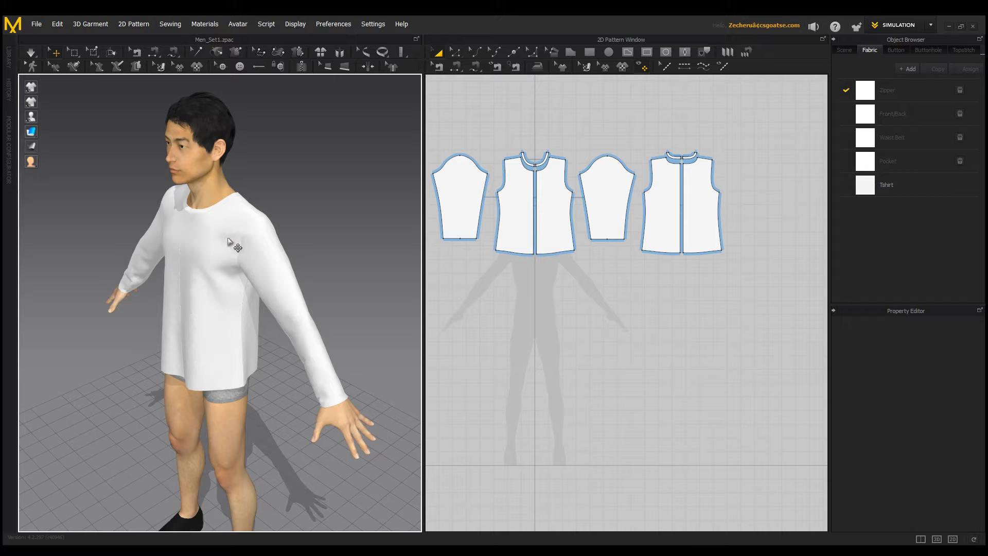
right_drag(218, 317, 150, 309)
middle_drag(198, 308, 225, 285)
scroll(224, 284, down, 3)
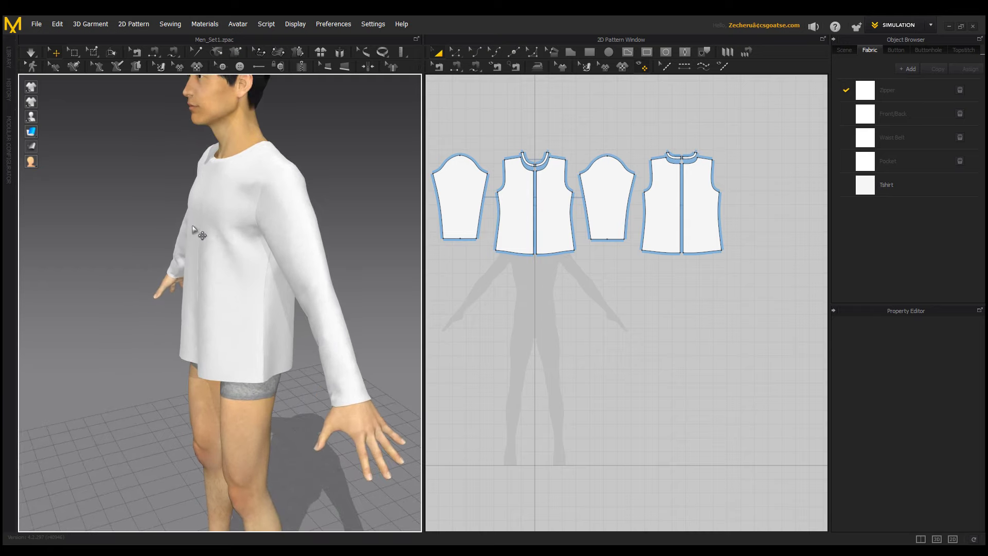
Start the simulation, then pull the shirt's front centre hem far out from the body and pin it there.
key(space)
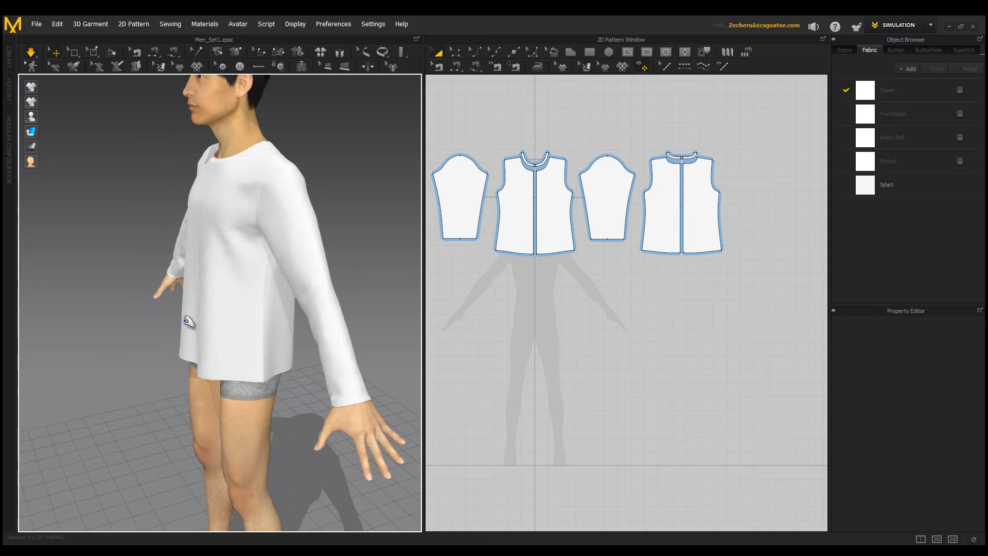
scroll(271, 273, up, 6)
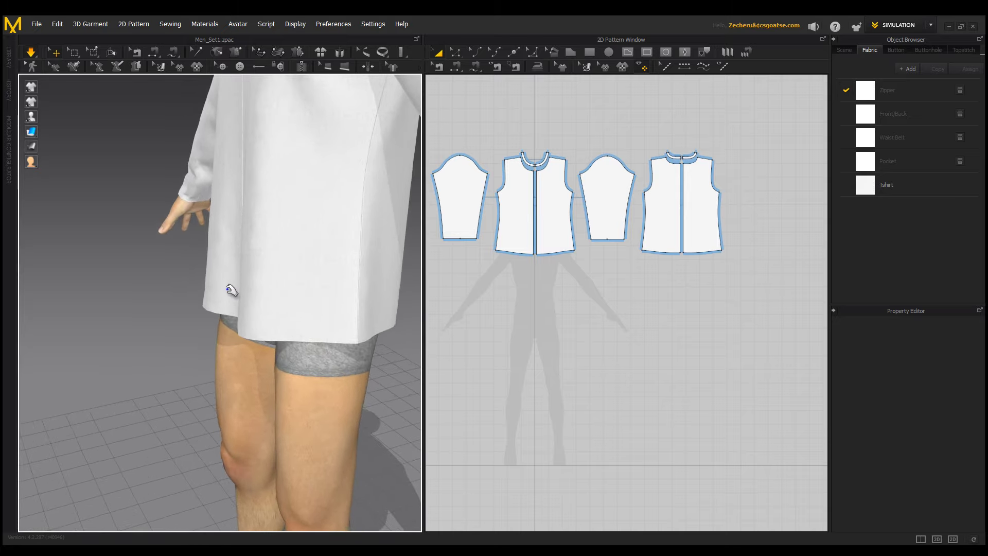
right_drag(148, 287, 278, 318)
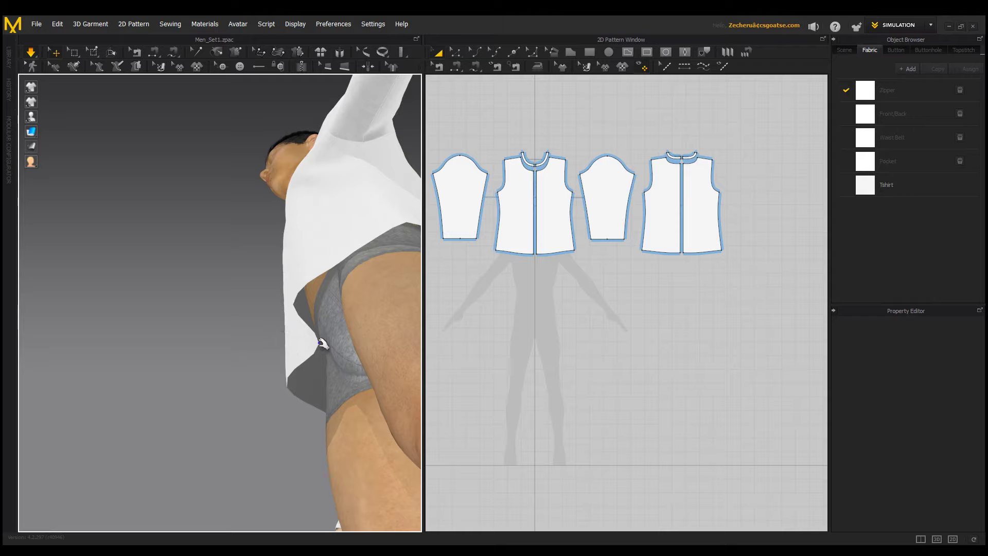
drag(313, 341, 77, 332)
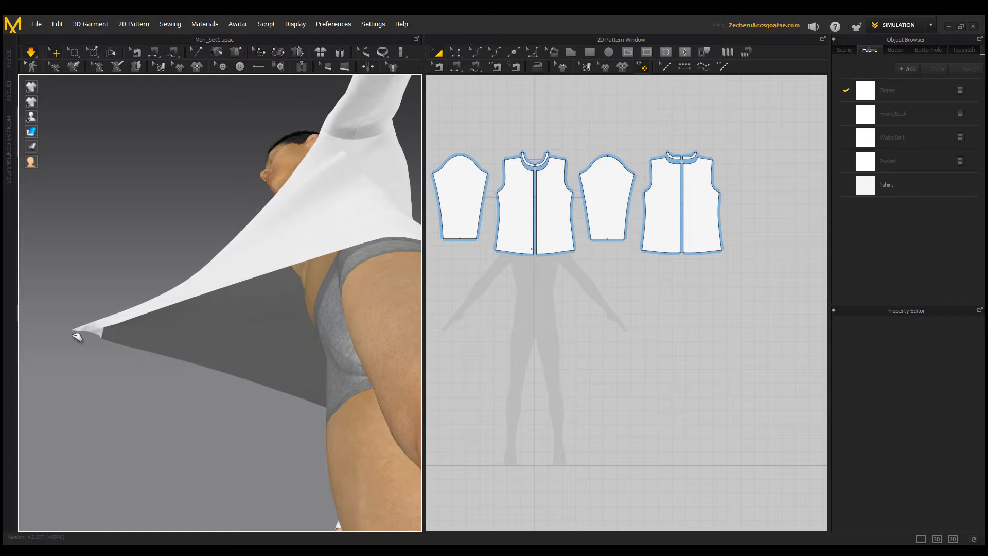
scroll(205, 381, down, 2)
right_drag(234, 362, 286, 432)
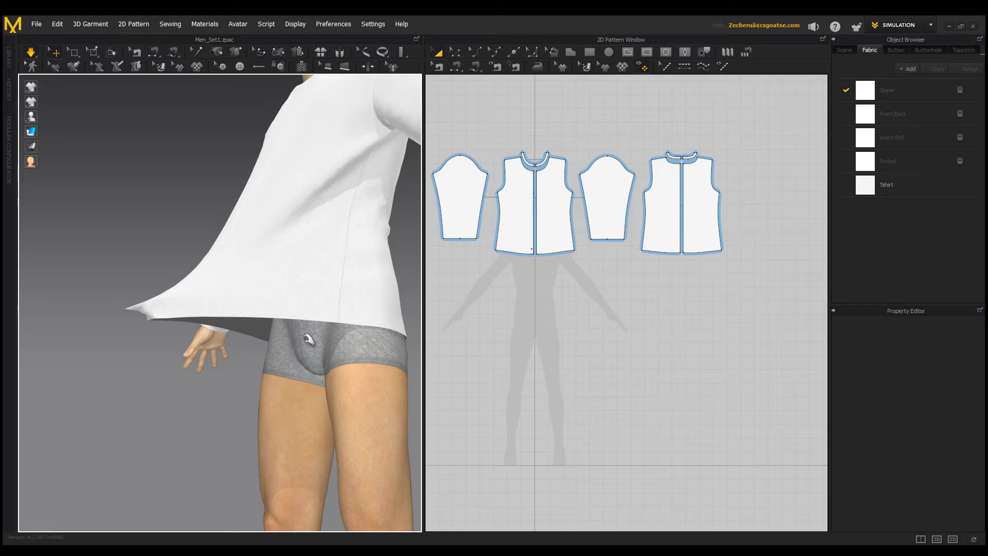
middle_drag(316, 284, 262, 301)
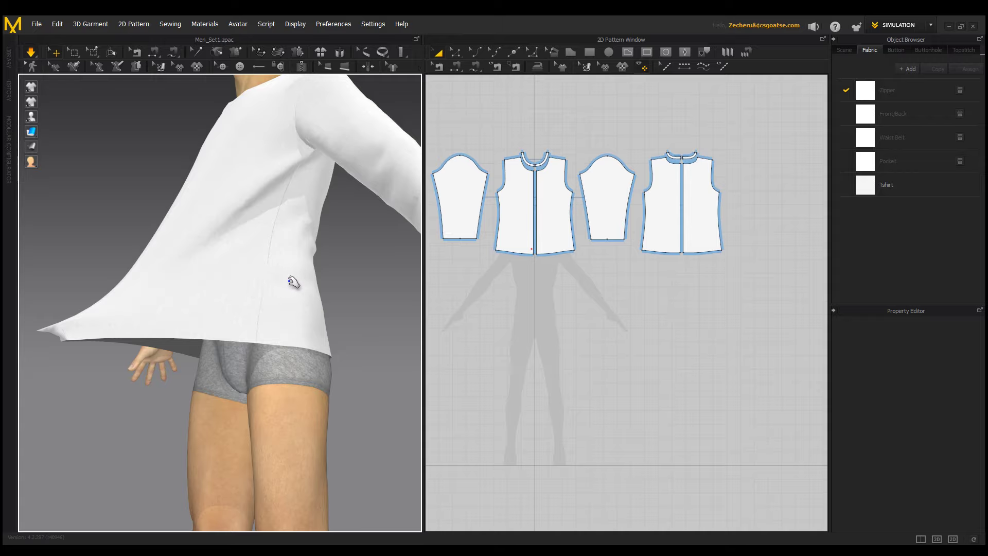
Pull the shirt's back hem near the centre outward behind the body and pin it in place.
right_drag(302, 280, 187, 343)
scroll(226, 370, down, 3)
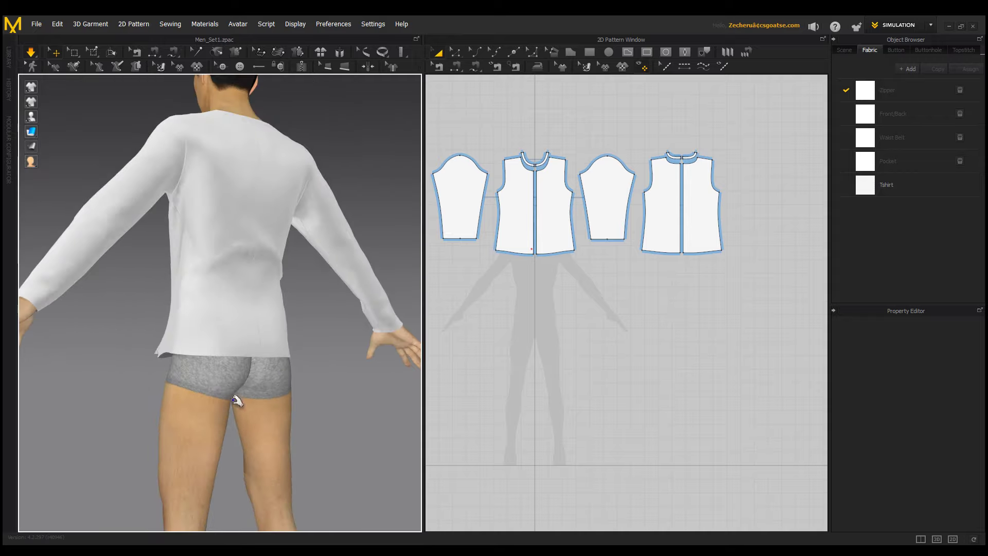
right_drag(236, 399, 229, 419)
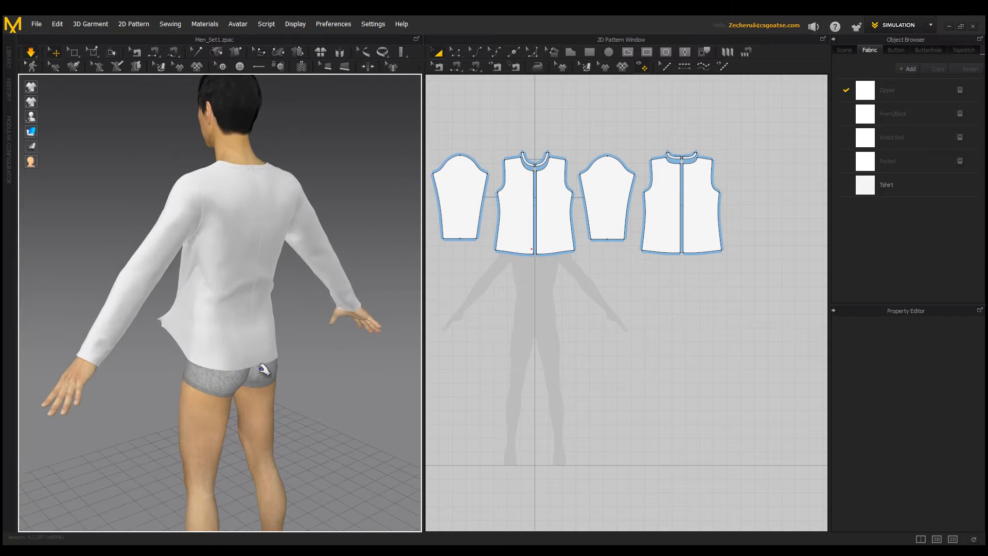
drag(259, 361, 398, 427)
right_drag(318, 428, 379, 410)
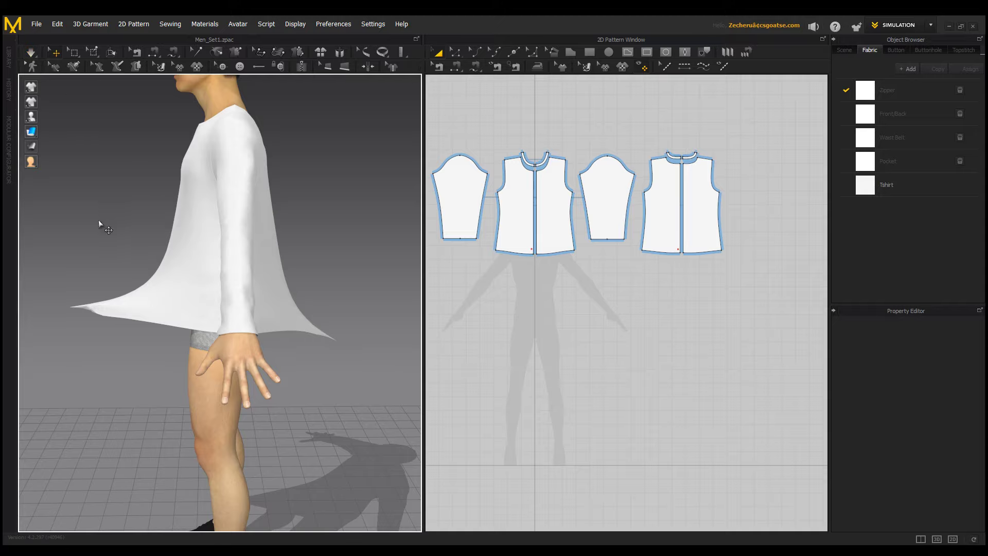
Restart the simulation with the hem pins released and tug the forearm of the avatar's left sleeve slightly downward.
click(30, 53)
right_drag(169, 304, 196, 285)
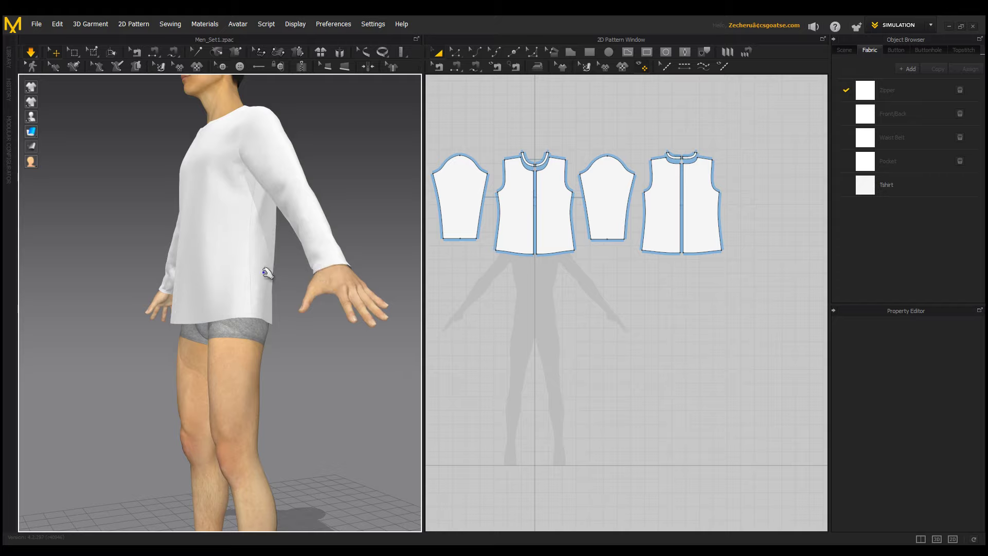
right_drag(363, 213, 326, 260)
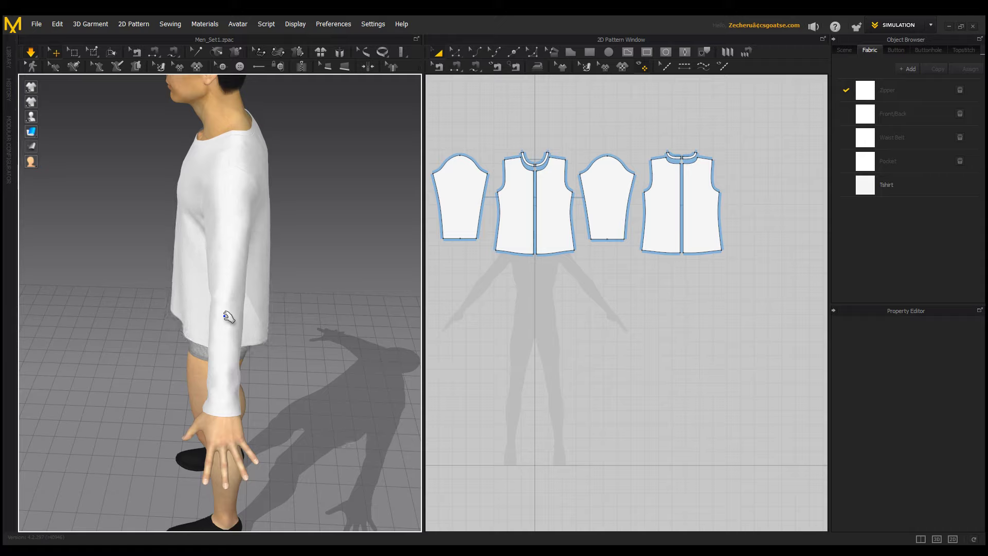
drag(228, 315, 228, 344)
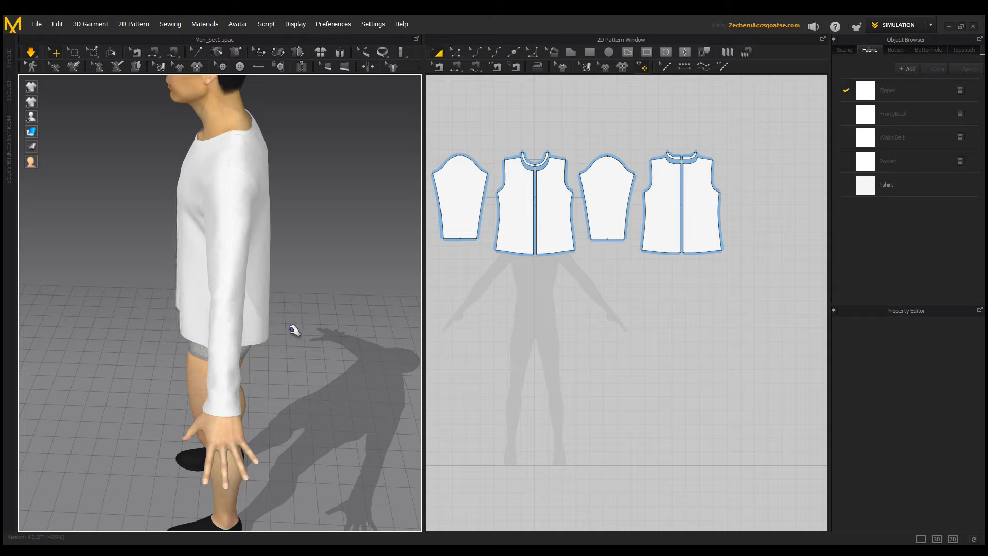
Tug lightly at the cuff and forearm of the avatar's left sleeve while the simulation runs.
right_drag(291, 331, 234, 256)
scroll(227, 251, up, 2)
middle_drag(234, 257, 262, 254)
scroll(264, 247, up, 1)
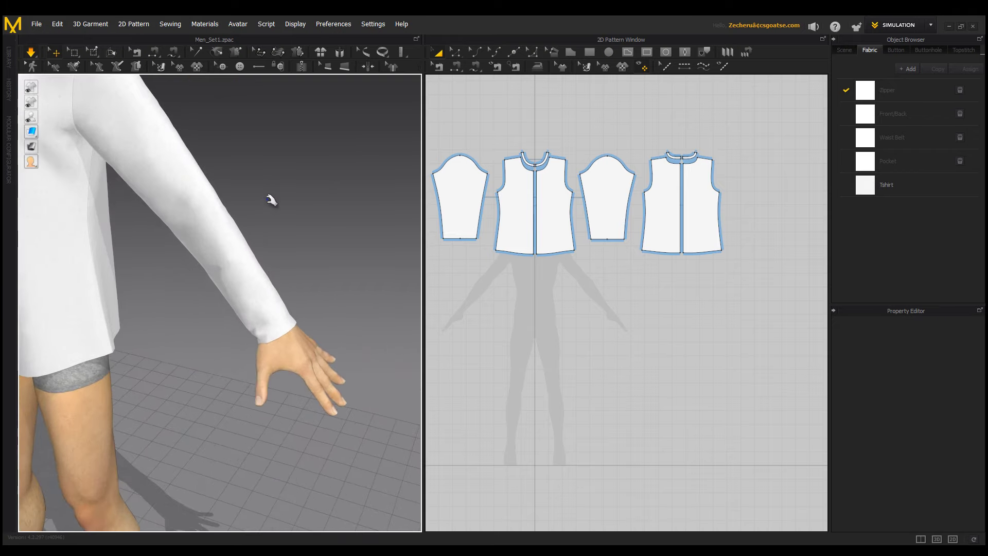
middle_drag(271, 199, 303, 253)
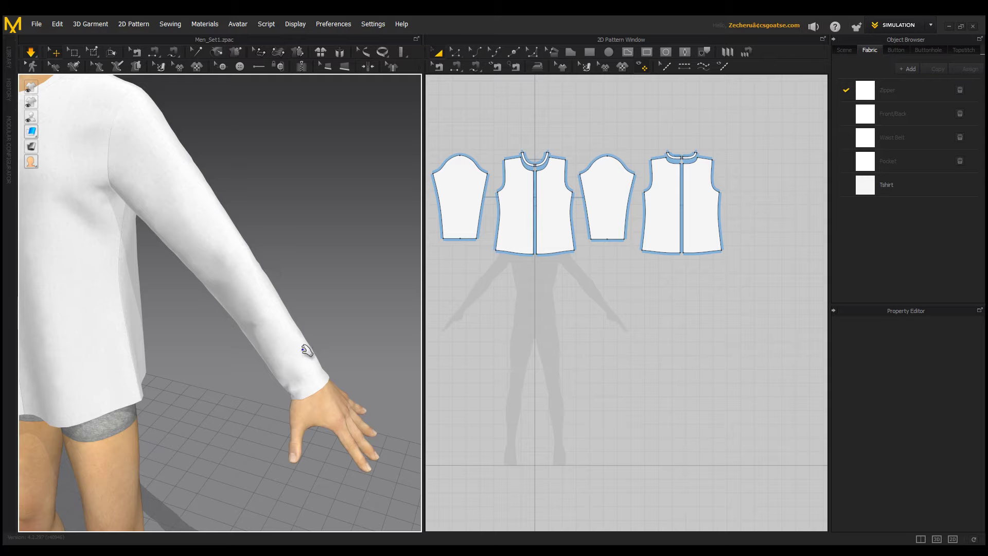
click(319, 381)
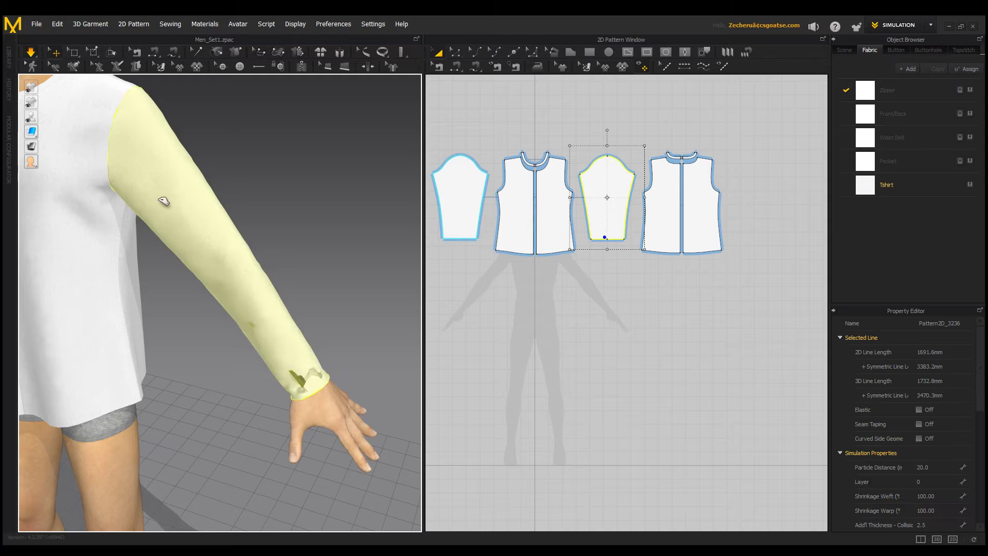
click(332, 258)
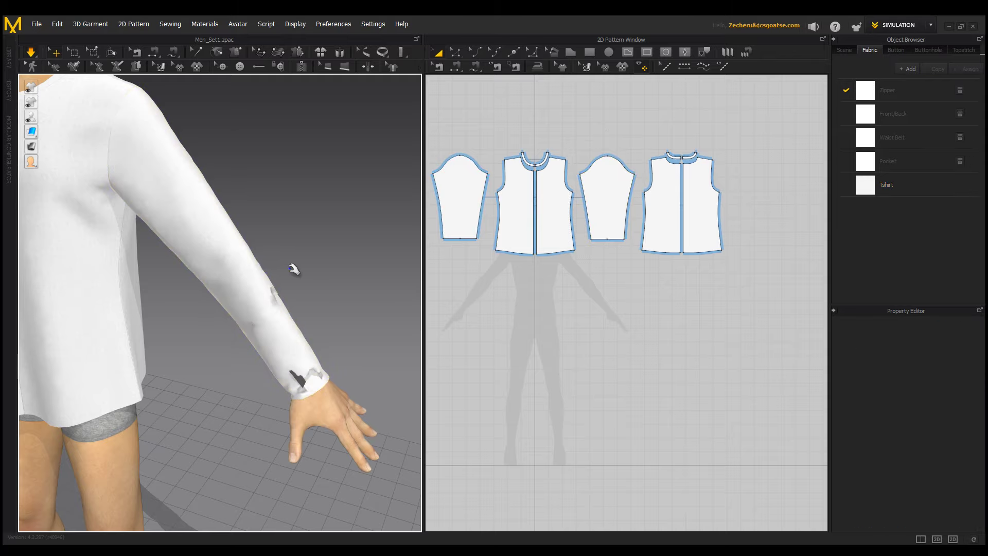
click(274, 337)
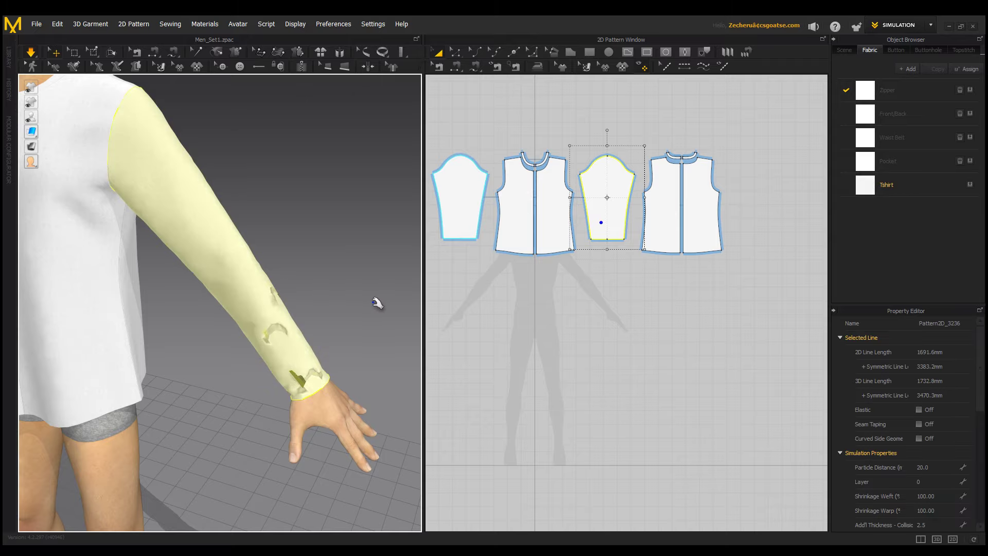
click(357, 313)
Pull the cuff and forearm of the left sleeve up the arm in repeated strokes toward the shoulder.
right_drag(356, 327, 247, 284)
key(space)
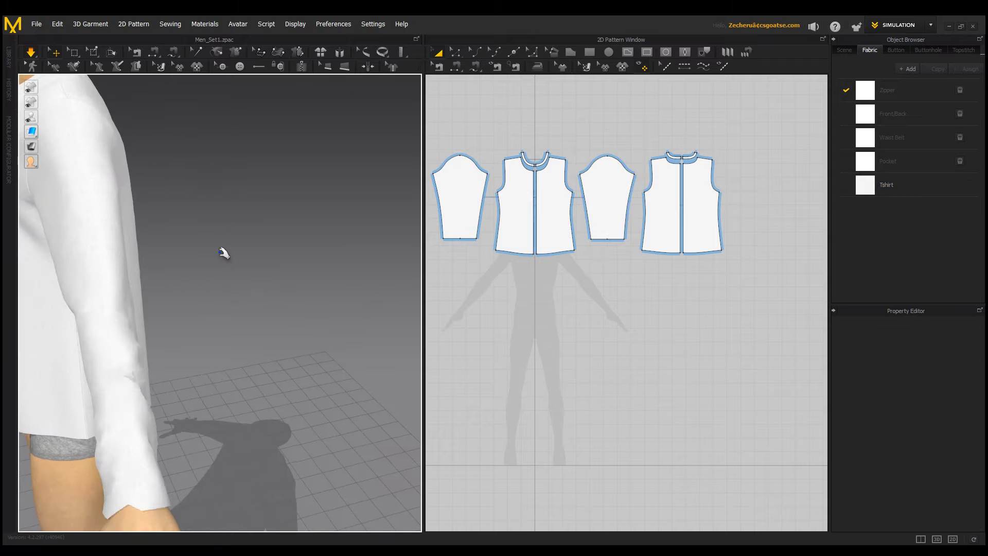
scroll(249, 353, down, 3)
click(107, 106)
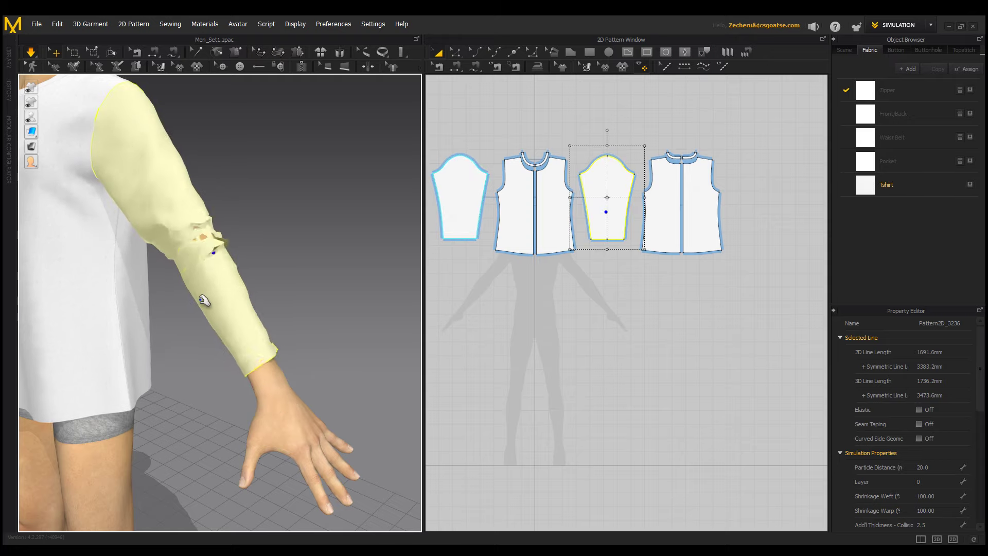
drag(205, 298, 99, 106)
drag(215, 315, 186, 295)
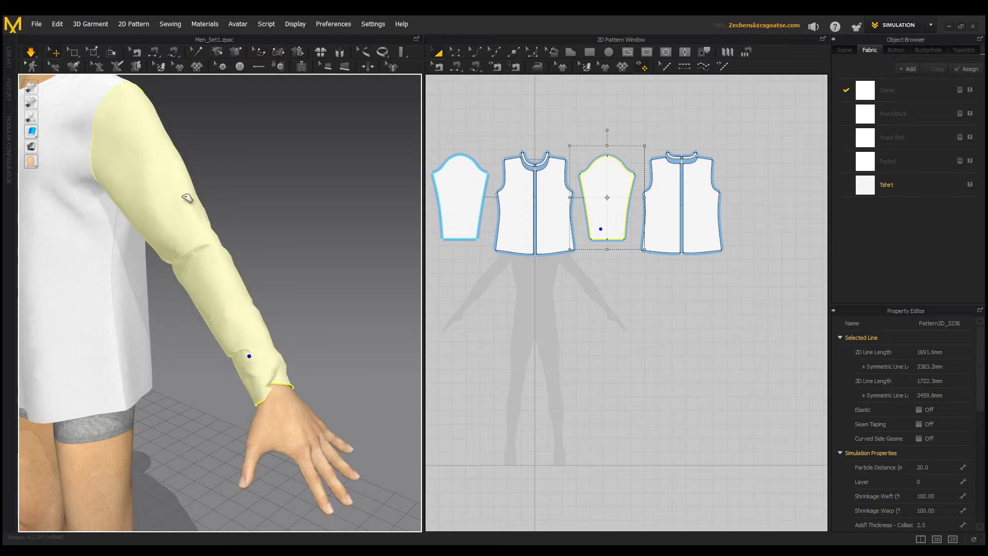
drag(227, 328, 150, 170)
Push the left sleeve up to mid-forearm by pulling its cuff upward from another side of the arm.
right_drag(271, 267, 103, 303)
drag(276, 300, 384, 127)
drag(313, 293, 260, 311)
right_drag(260, 312, 354, 307)
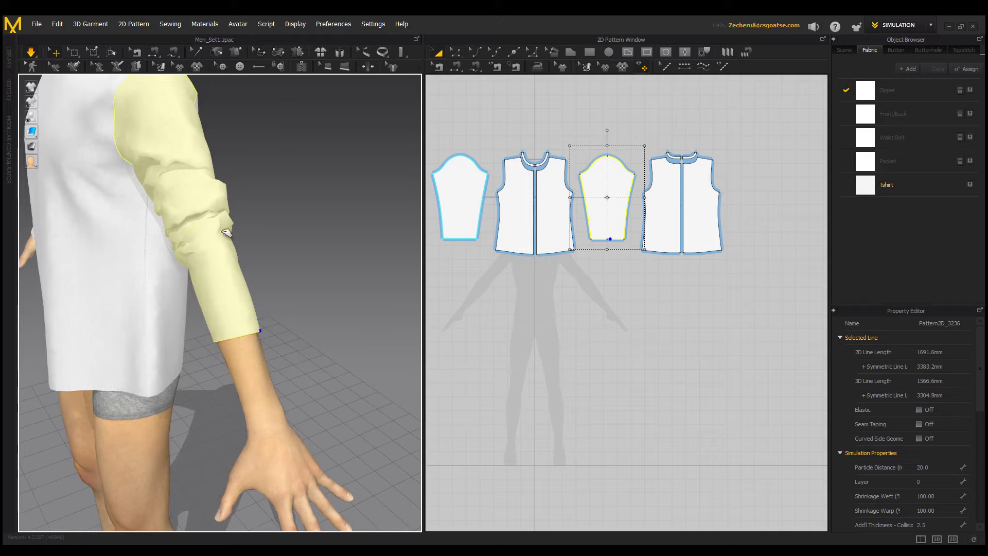
Bunch the left sleeve into folds around the elbow and adjust the crumpled fabric around its cuff.
drag(228, 301, 242, 269)
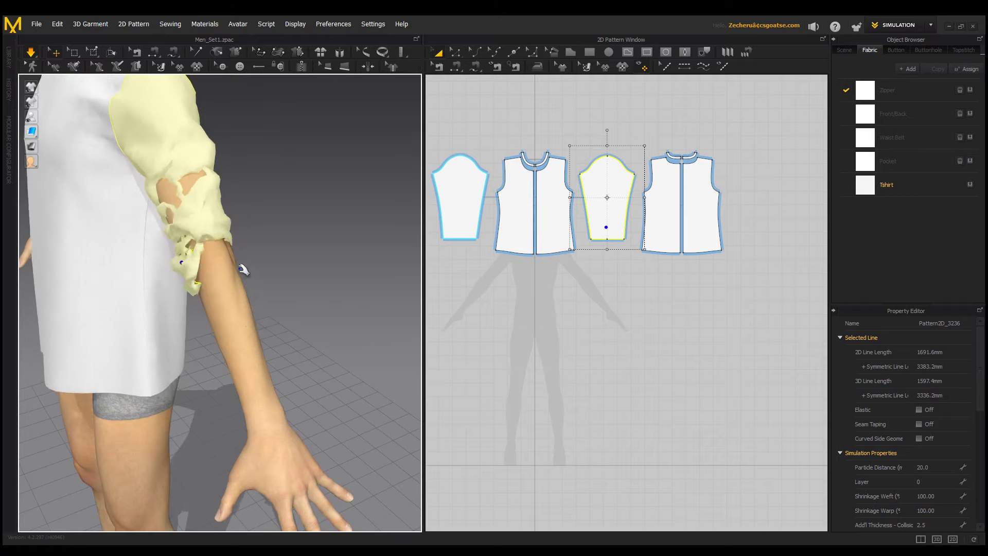
drag(208, 187, 227, 231)
right_drag(227, 231, 339, 242)
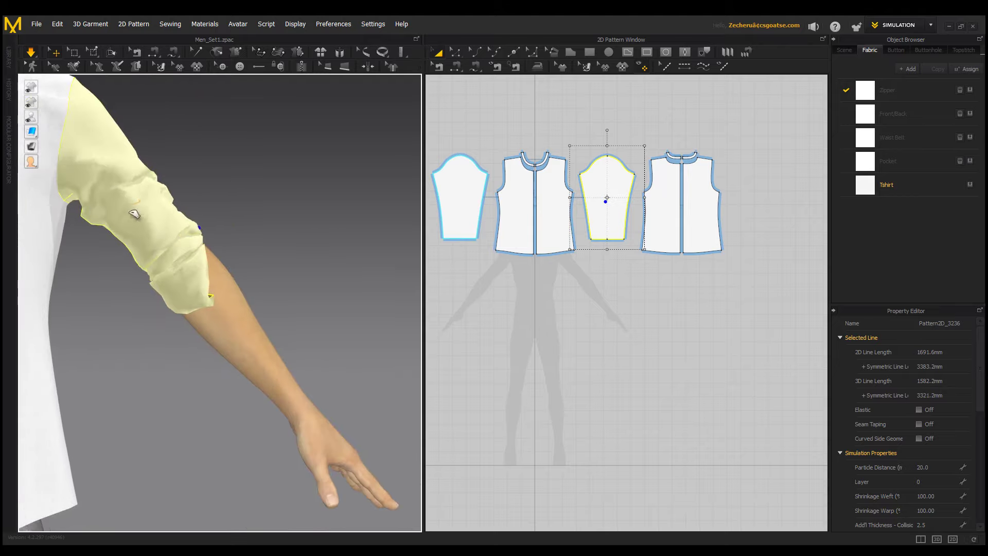
drag(163, 268, 208, 268)
right_drag(294, 295, 210, 379)
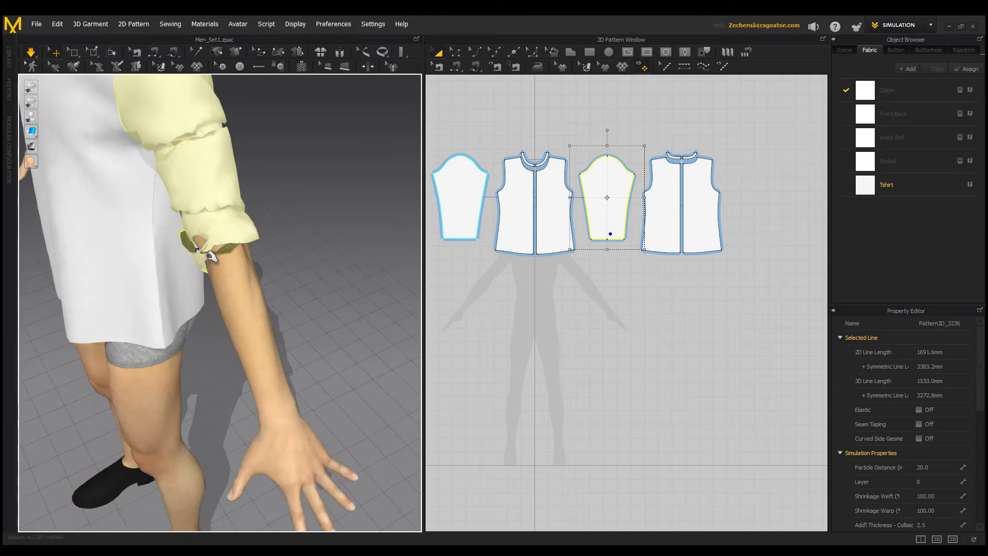
click(302, 186)
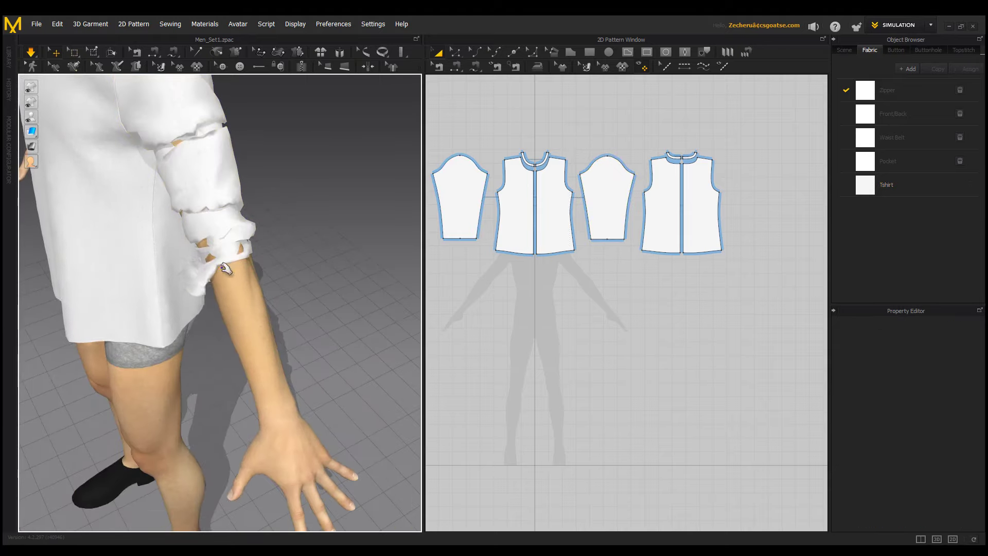
drag(221, 262, 234, 277)
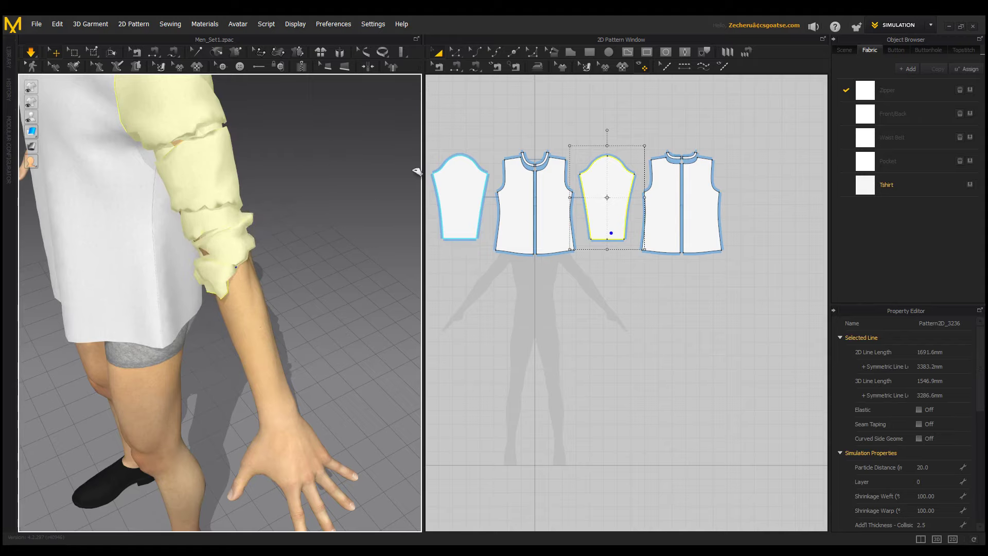
Pull the left sleeve's crumpled cuff outward and up from the outer side of the arm to unfold its hem.
right_drag(362, 295, 269, 273)
drag(265, 270, 535, 142)
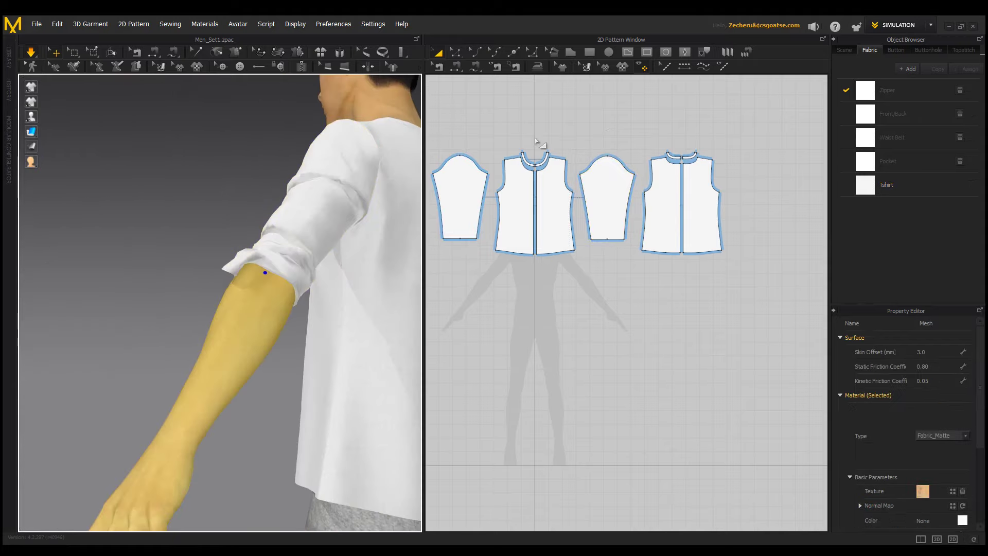
drag(294, 270, 507, 154)
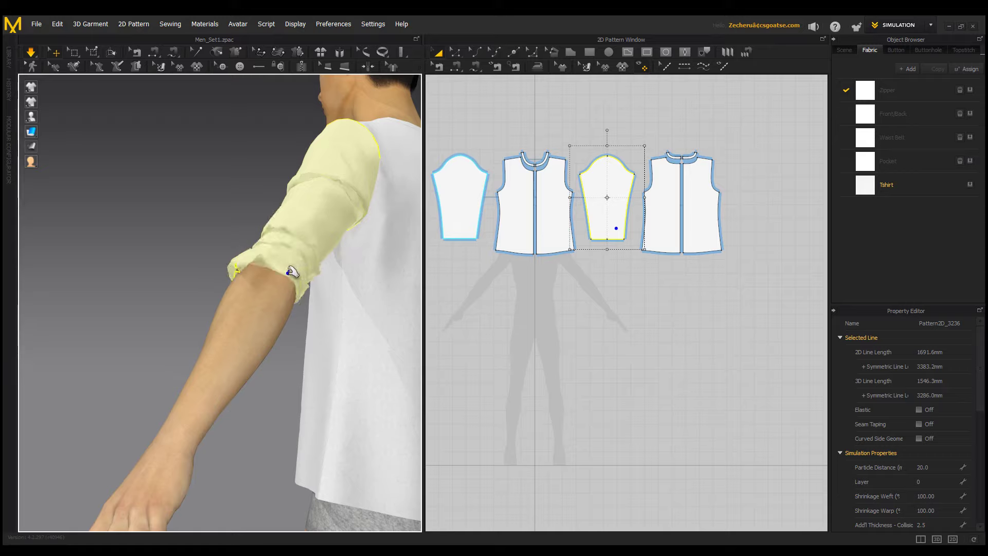
drag(291, 269, 441, 302)
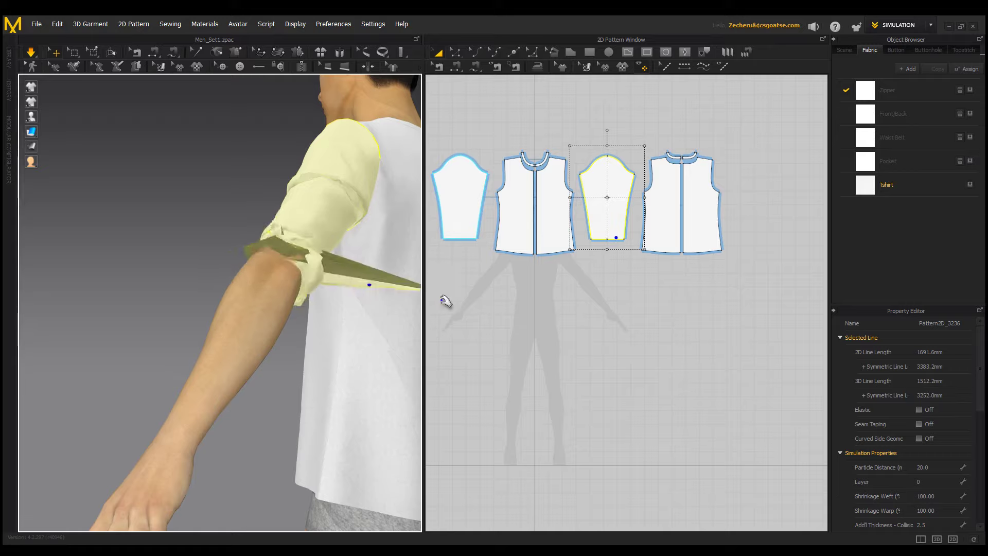
drag(283, 288, 379, 172)
drag(259, 265, 411, 128)
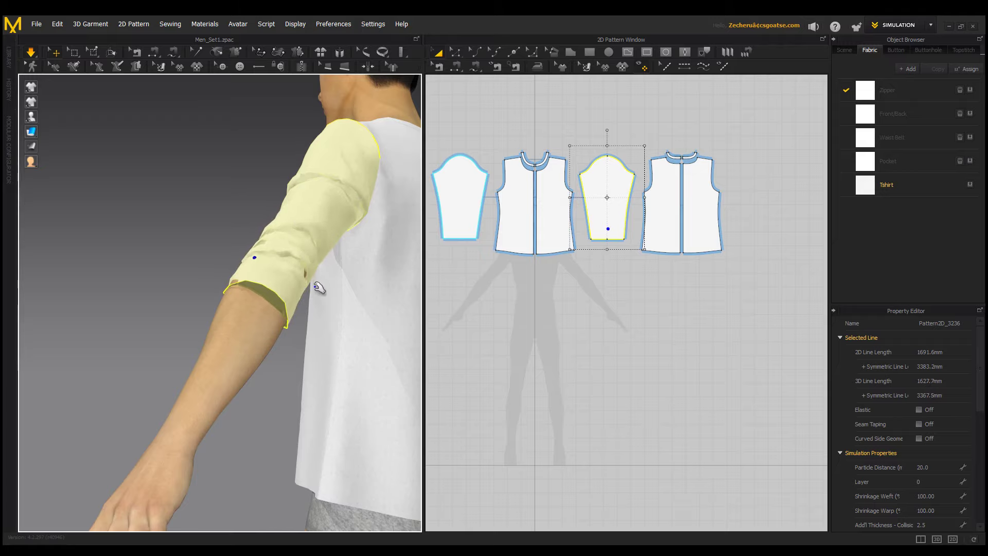
Tug the left cuff's edge along the forearm from several sides to straighten it below the elbow folds.
right_drag(317, 286, 436, 331)
drag(235, 308, 260, 323)
right_drag(304, 319, 117, 298)
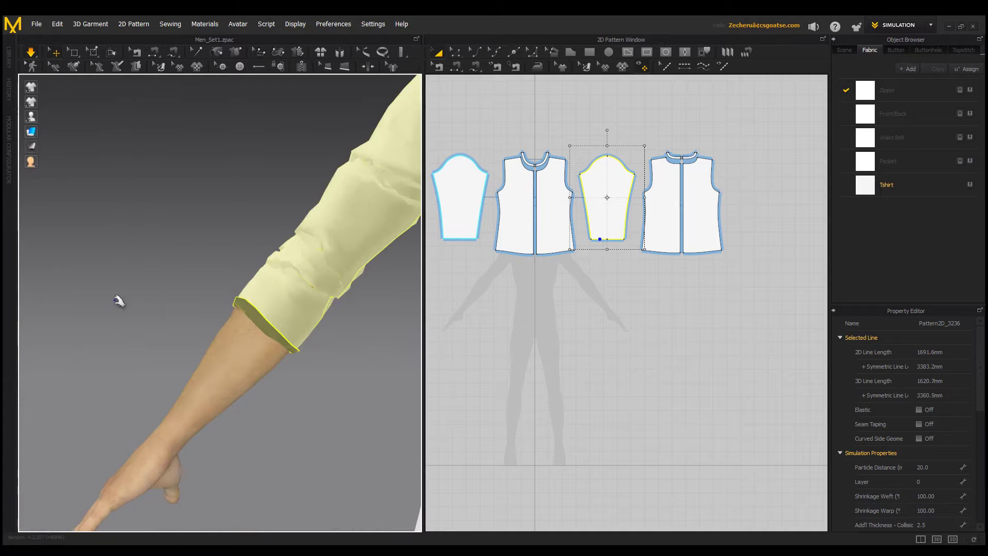
drag(260, 322, 210, 359)
right_drag(311, 346, 447, 309)
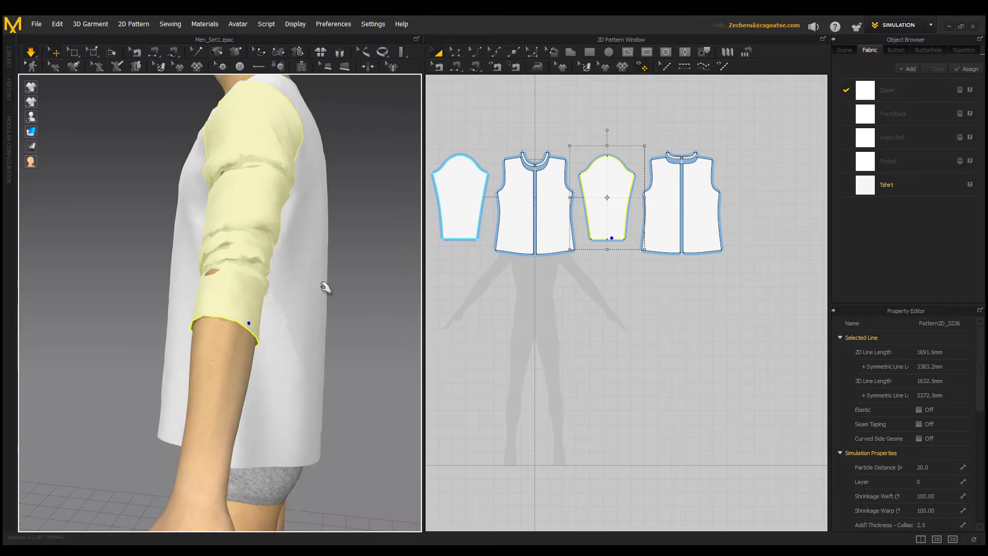
Pin two points of the left sleeve's forearm fabric and pull them up toward the upper arm and shoulder.
middle_drag(317, 287, 345, 389)
scroll(306, 386, down, 2)
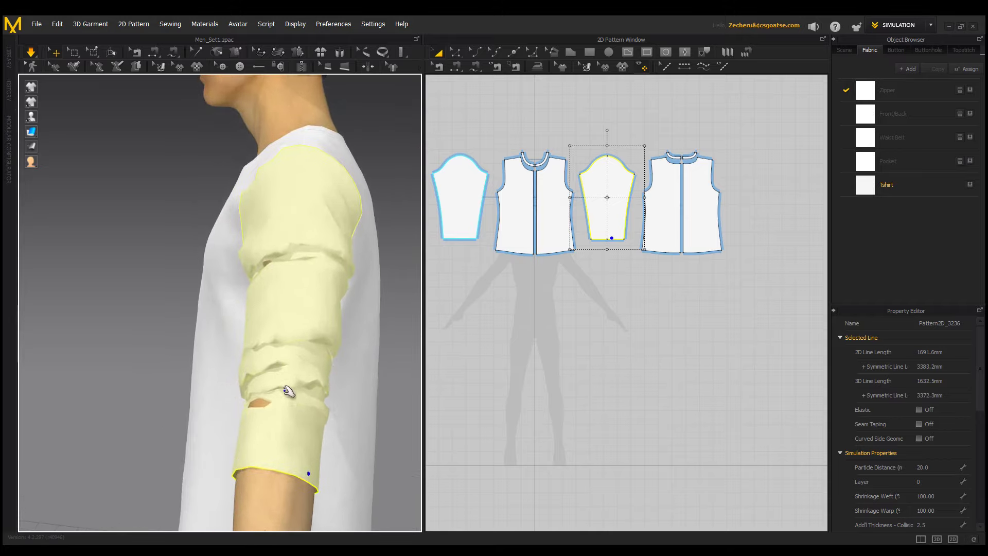
key(Escape)
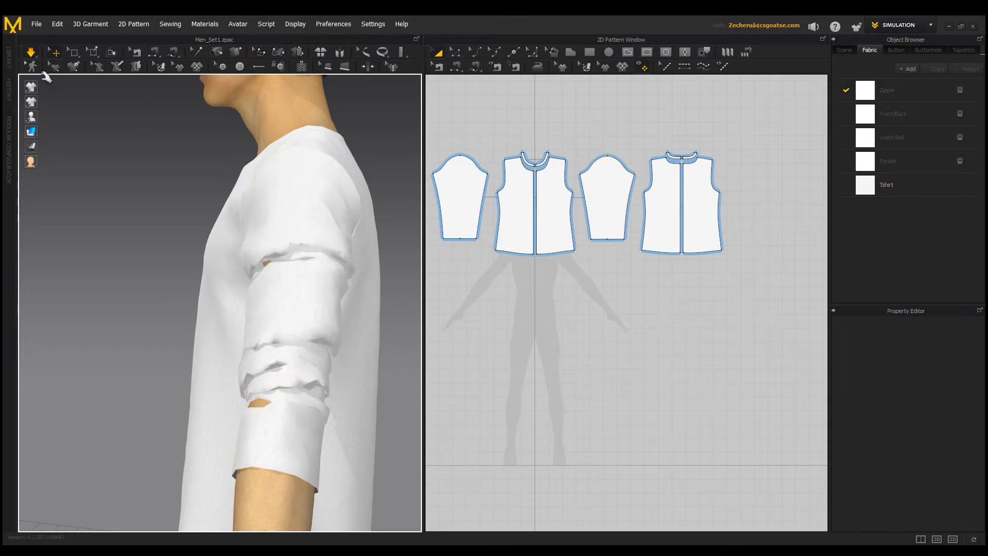
click(276, 383)
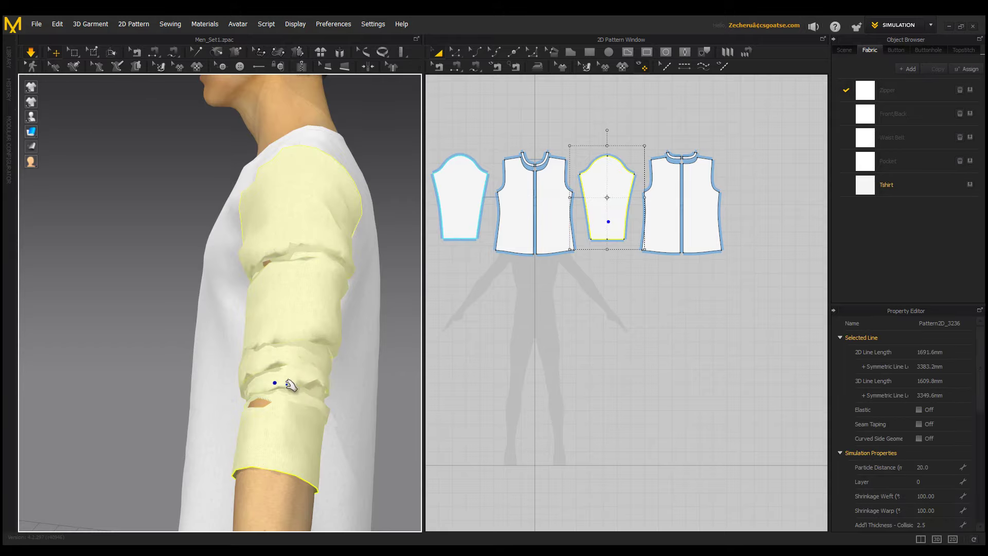
drag(290, 385, 315, 256)
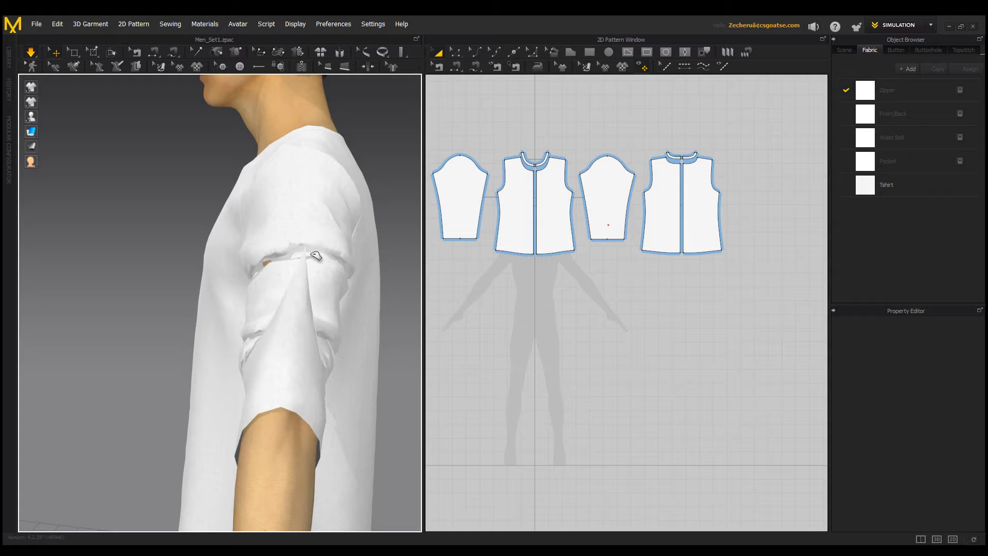
right_drag(308, 317, 415, 340)
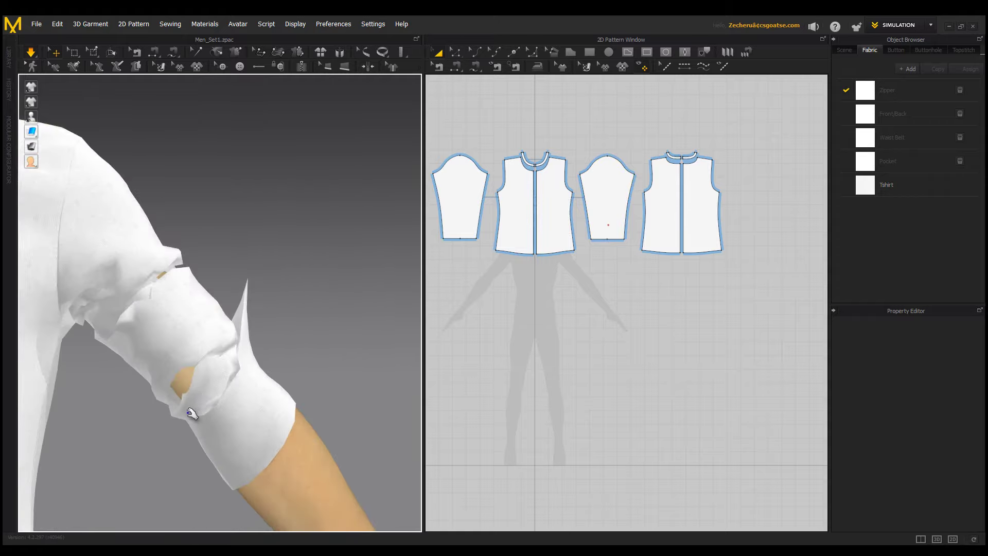
drag(191, 413, 2, 224)
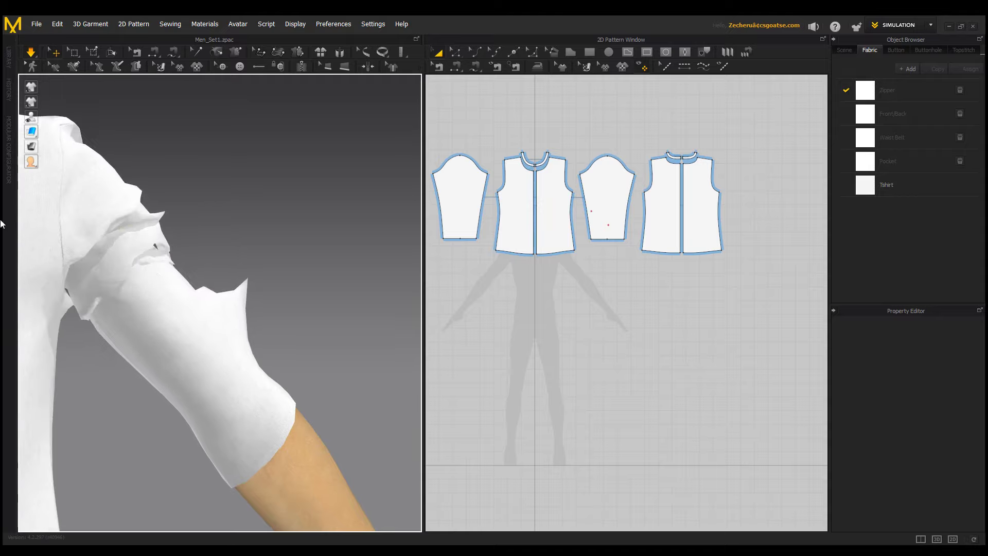
Pin the middle of the left cuff's edge and pull it upward, away from the arm.
right_drag(254, 284, 264, 355)
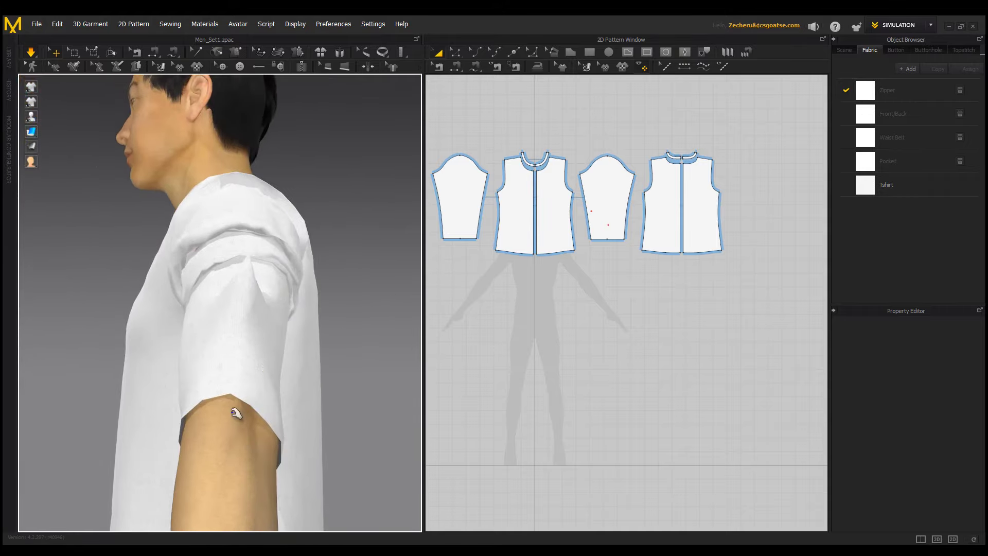
right_drag(308, 412, 286, 439)
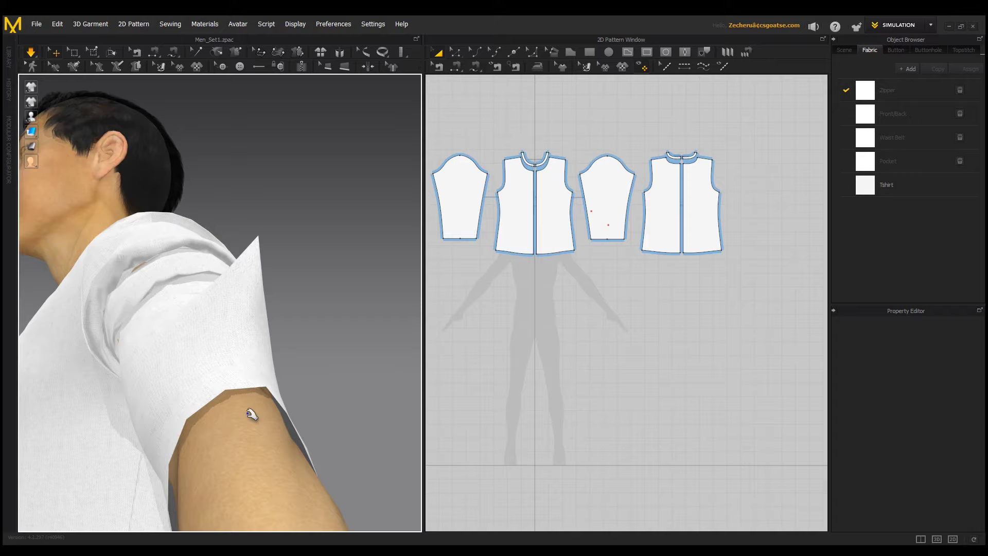
right_drag(366, 434, 247, 404)
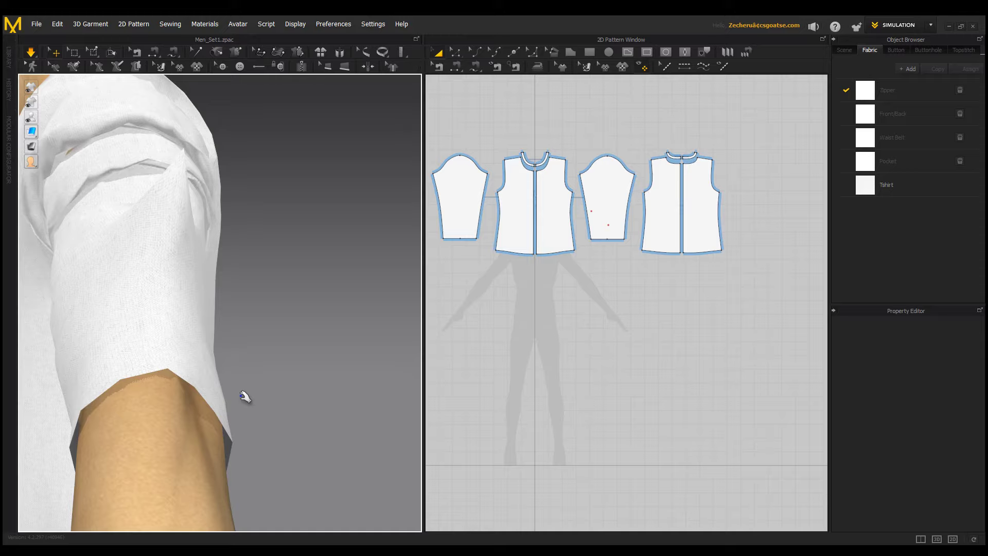
drag(153, 371, 306, 226)
right_drag(289, 241, 449, 339)
Draw a horizontal internal line about 33 mm long near the middle of the sleeve pattern, about 52 mm above its hem.
scroll(640, 243, up, 5)
scroll(640, 244, up, 3)
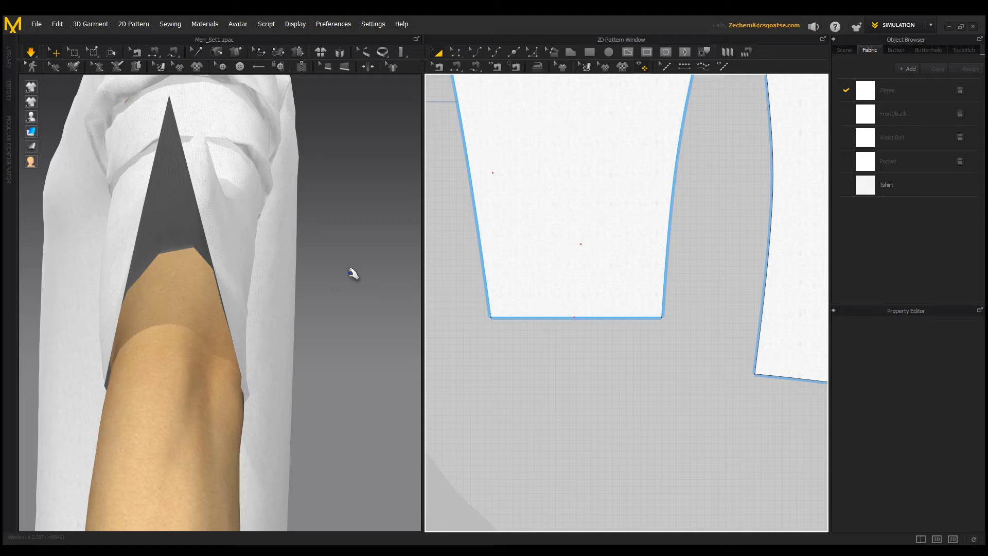
click(631, 53)
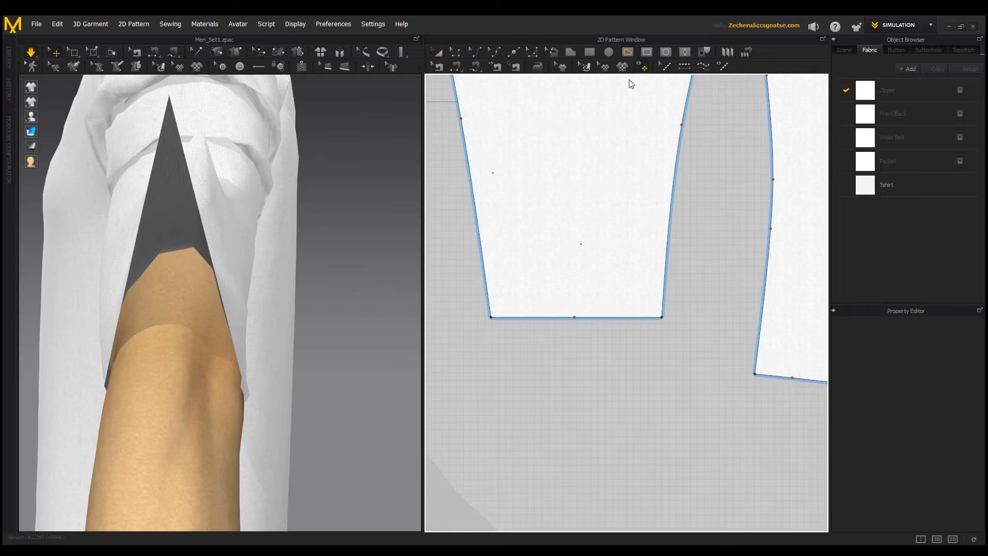
click(555, 279)
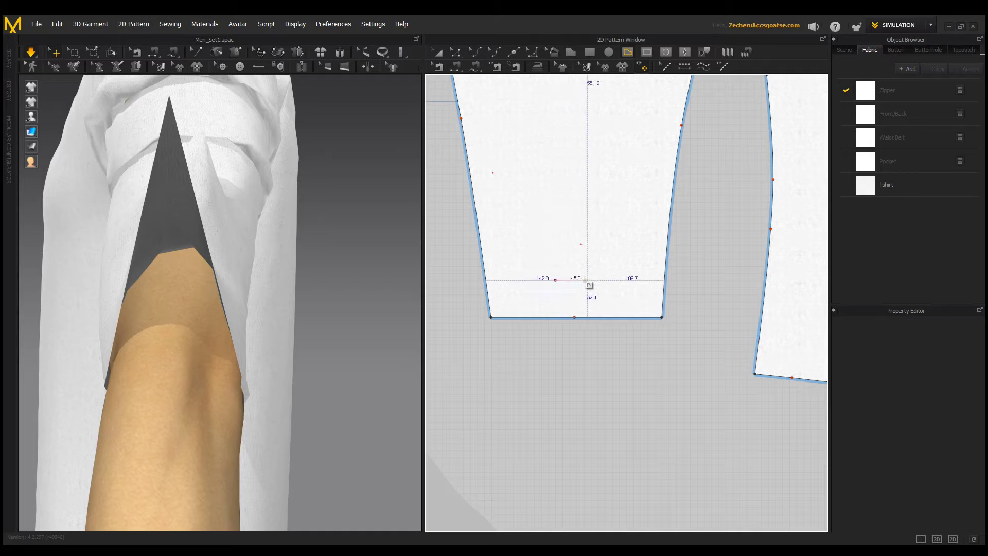
click(578, 280)
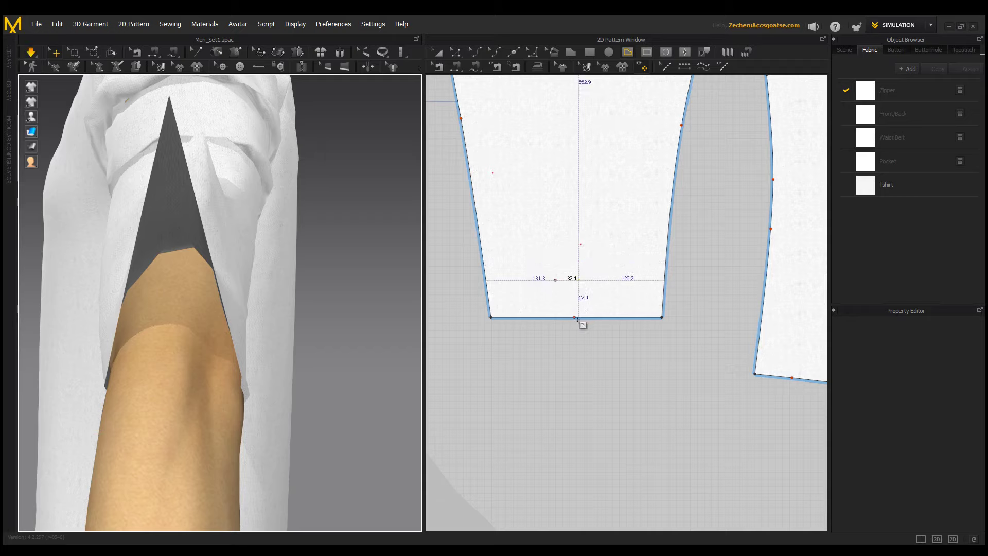
double_click(560, 295)
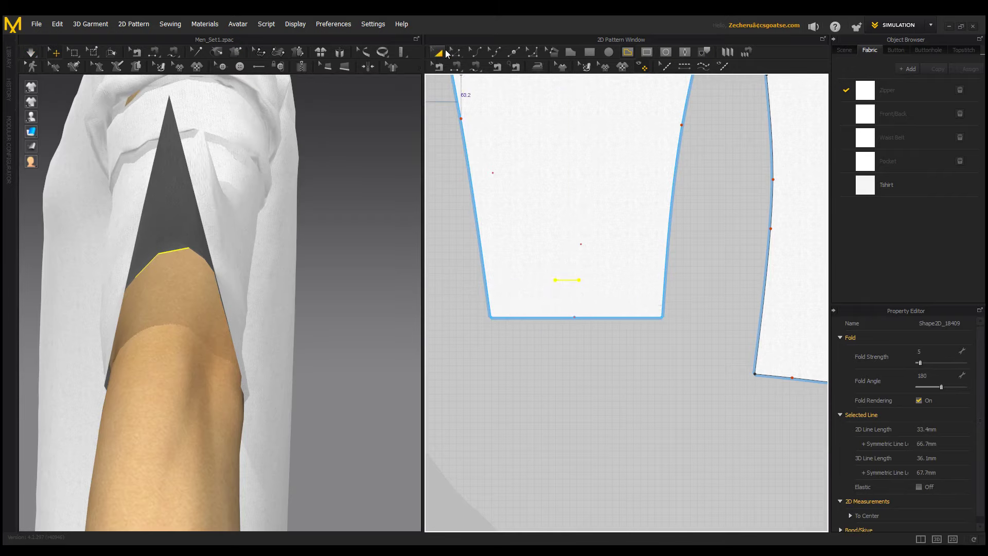
scroll(287, 304, up, 1)
right_drag(295, 310, 248, 315)
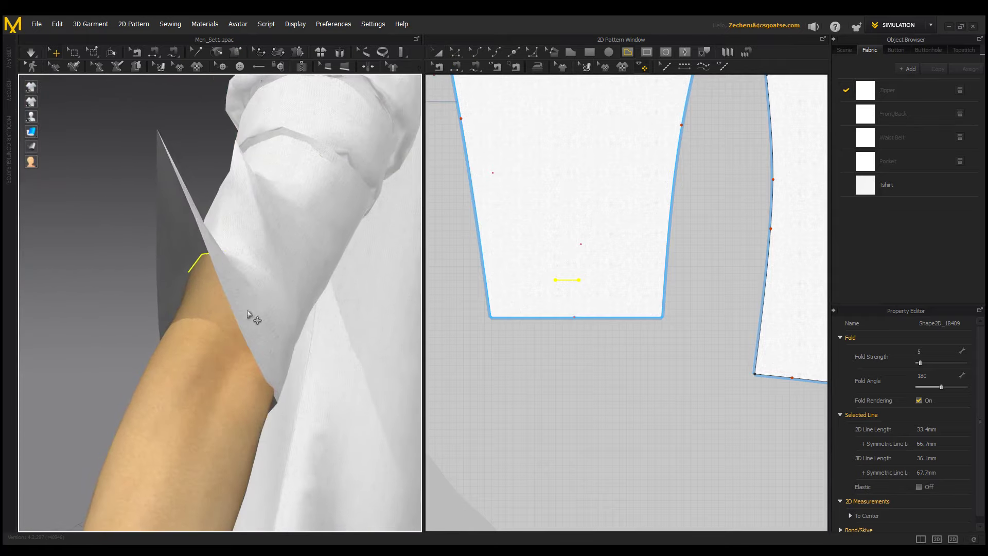
Move the short internal line on the sleeve pattern closer to the hem in two small shifts.
click(453, 54)
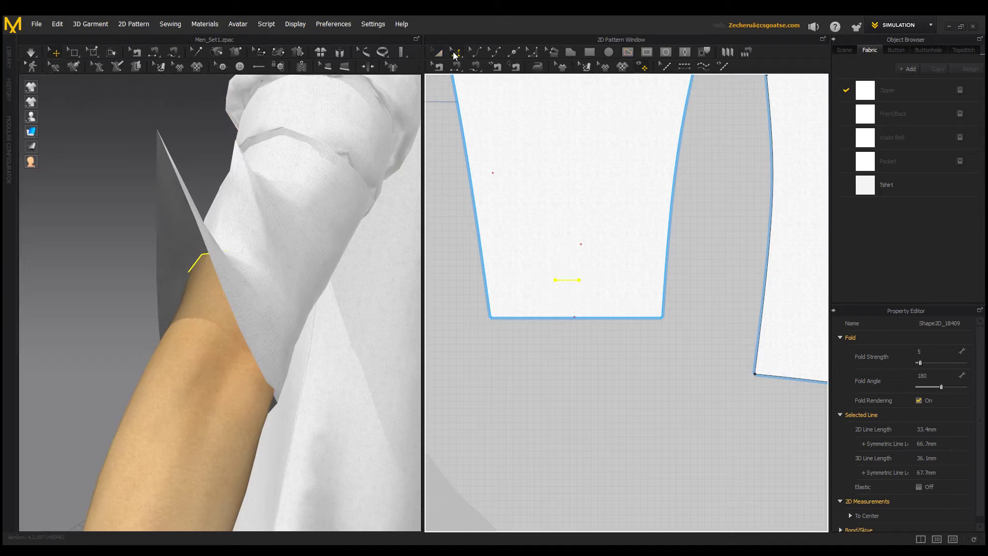
drag(577, 285, 583, 292)
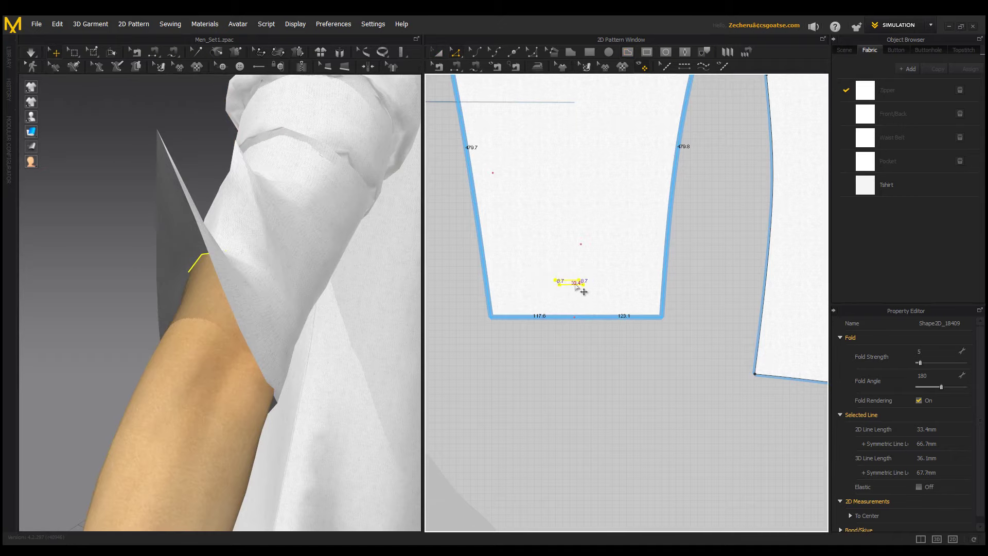
right_drag(231, 316, 280, 282)
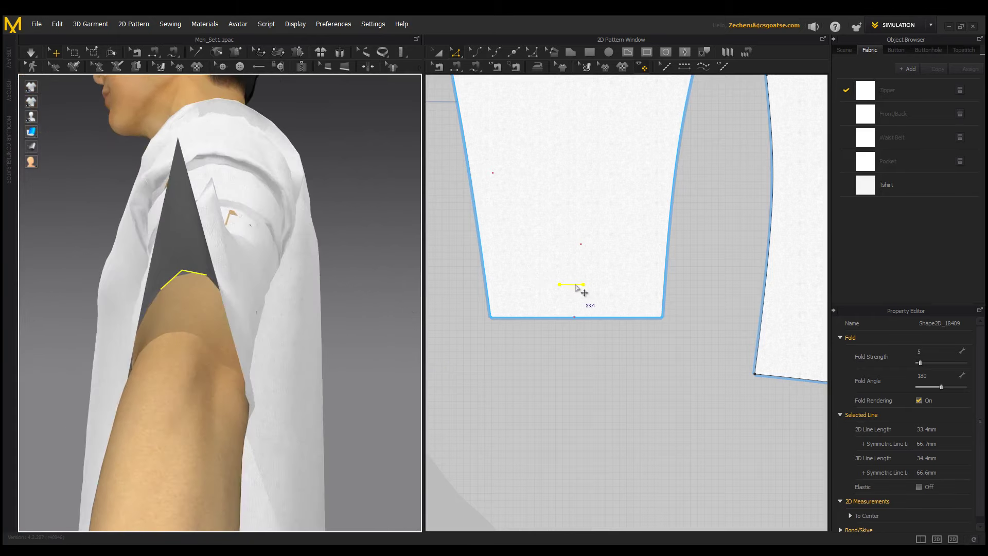
drag(575, 285, 578, 294)
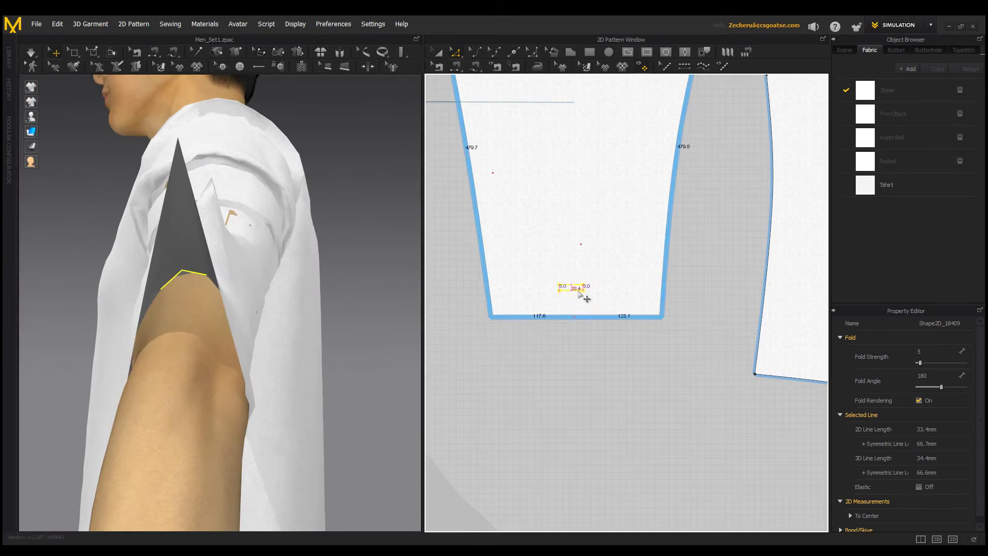
click(607, 365)
right_drag(391, 340, 350, 313)
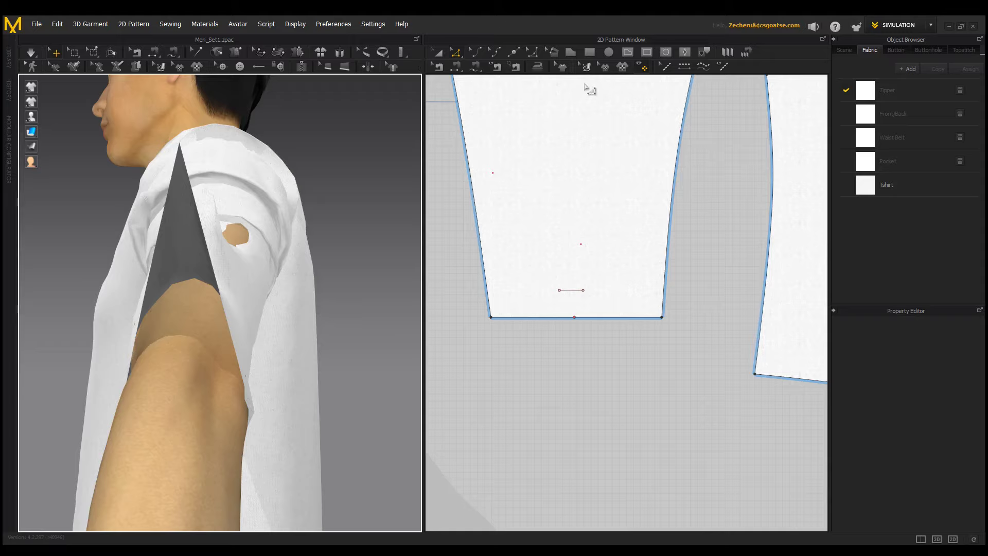
Draw a narrow vertical rectangular pattern as wide as the internal line, running from just below it past the sleeve hem.
click(590, 52)
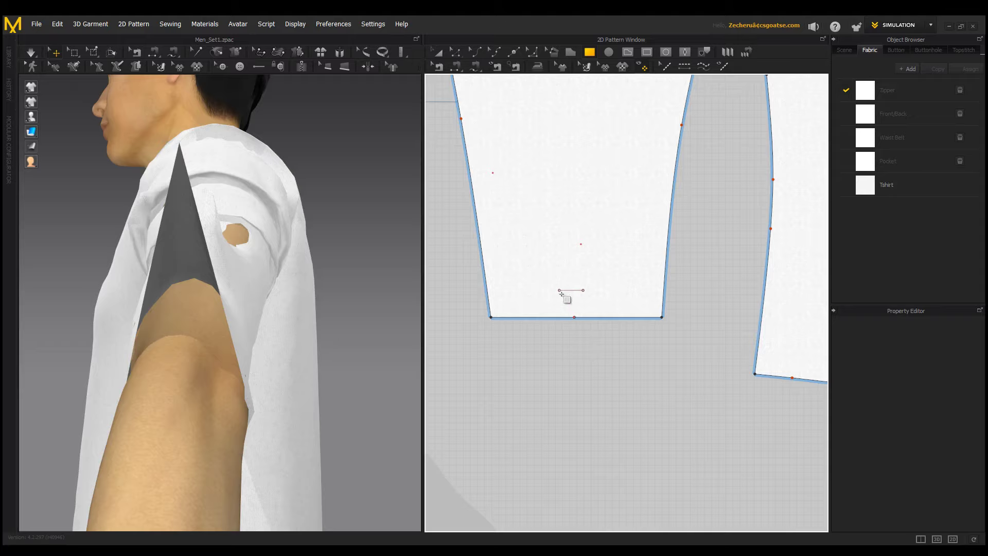
drag(572, 312, 582, 397)
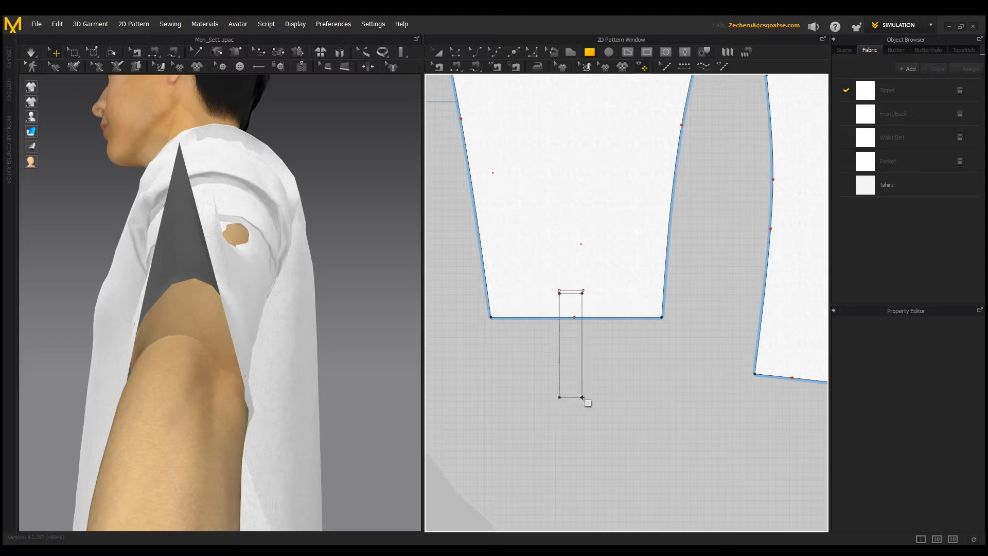
scroll(612, 407, down, 3)
scroll(522, 413, up, 3)
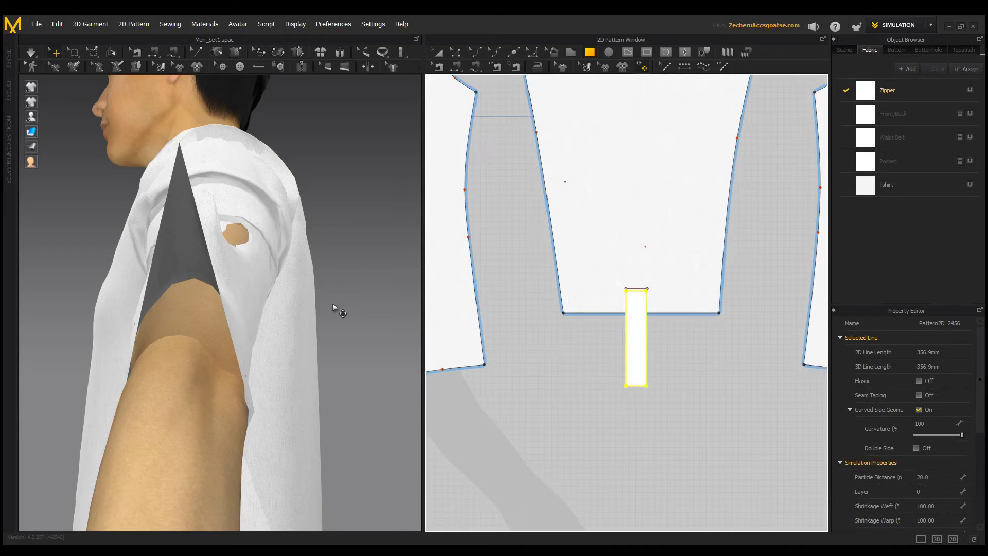
Rotate the new rectangular strip with its gizmo in the 3D scene near the avatar's left arm.
right_drag(332, 304, 360, 365)
scroll(329, 378, down, 5)
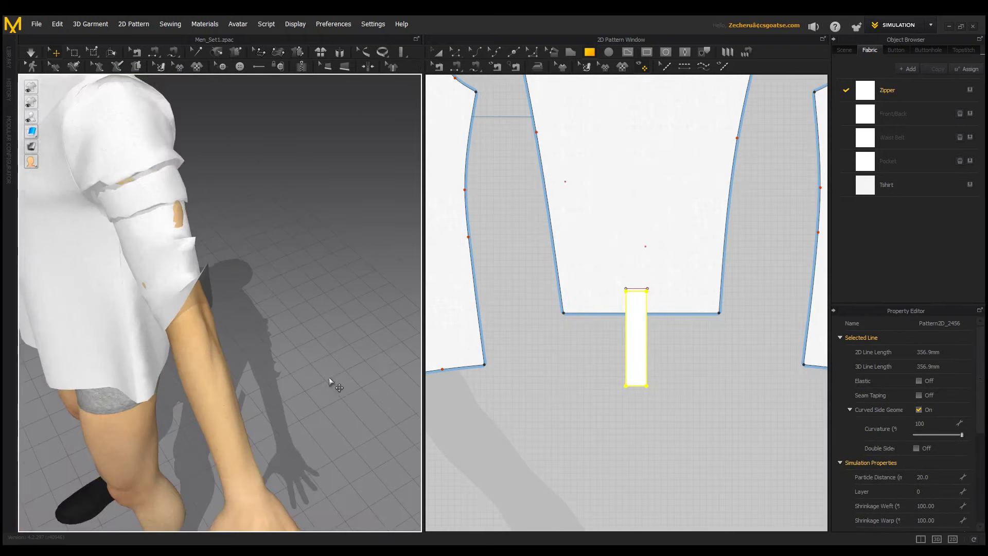
scroll(111, 327, up, 2)
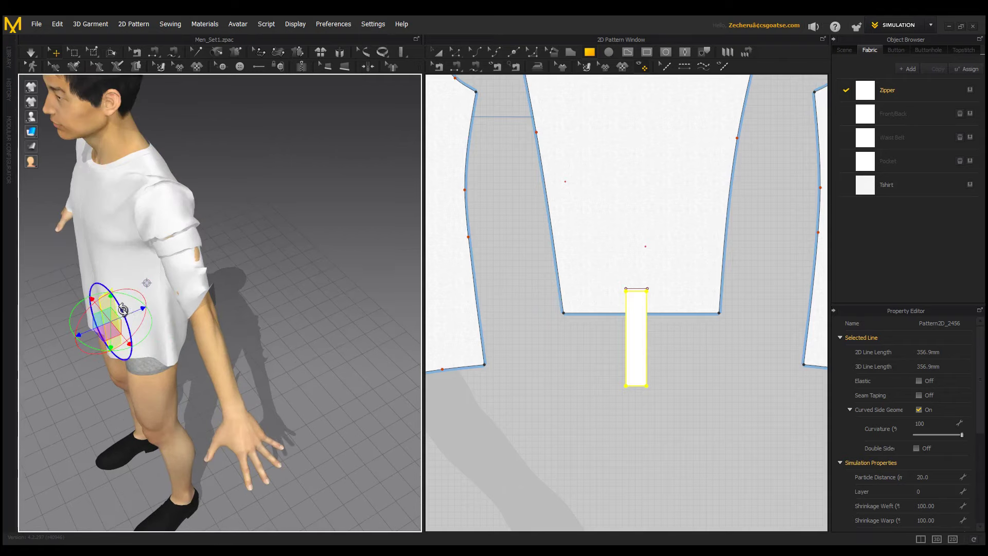
mouse_move(99, 300)
mouse_down()
mouse_move(111, 281)
mouse_move(98, 286)
mouse_up()
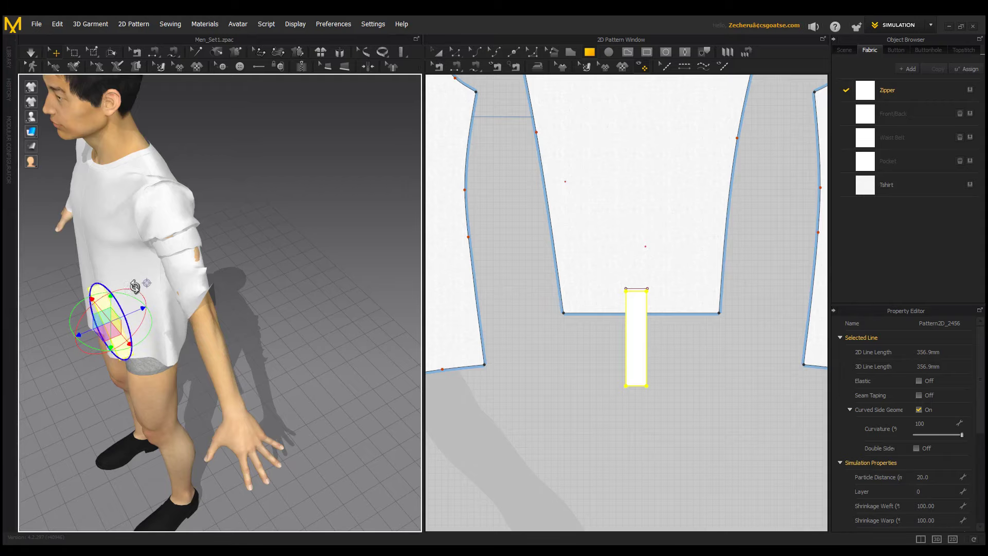
right_drag(216, 337, 290, 313)
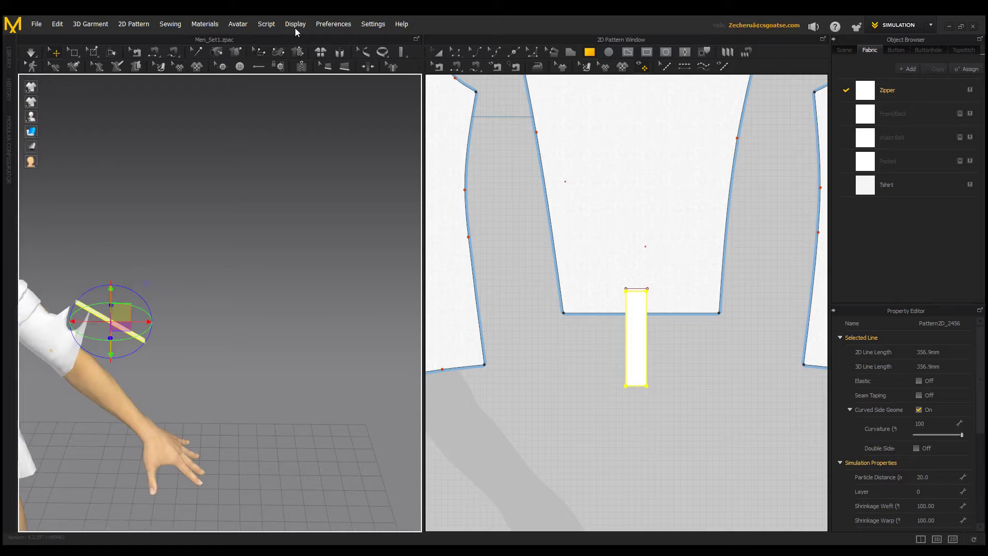
click(334, 24)
mouse_move(338, 36)
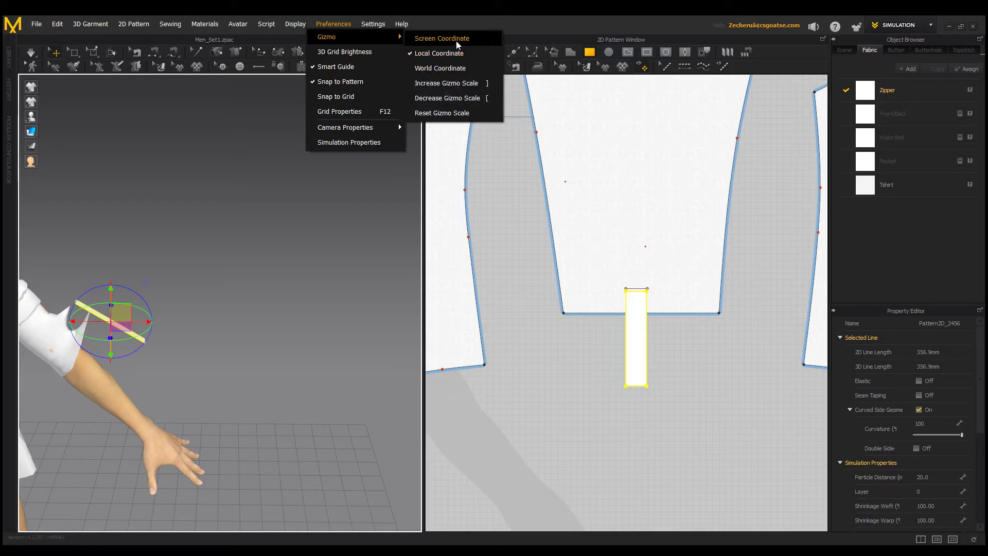
click(283, 178)
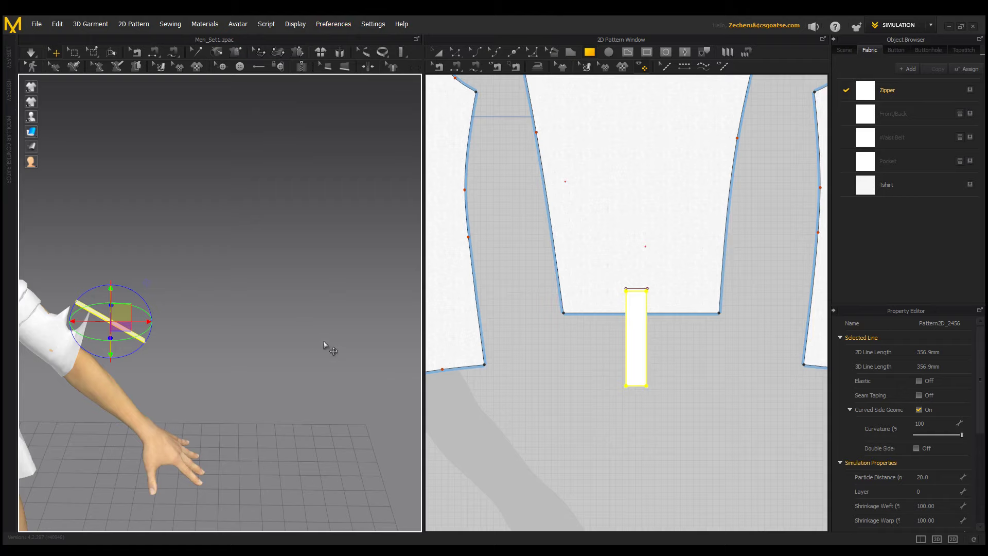
Rotate the rectangular strip in the 3D scene and lower it beside the avatar's left forearm, near the sleeve cuff.
right_drag(324, 344, 149, 344)
drag(132, 333, 252, 387)
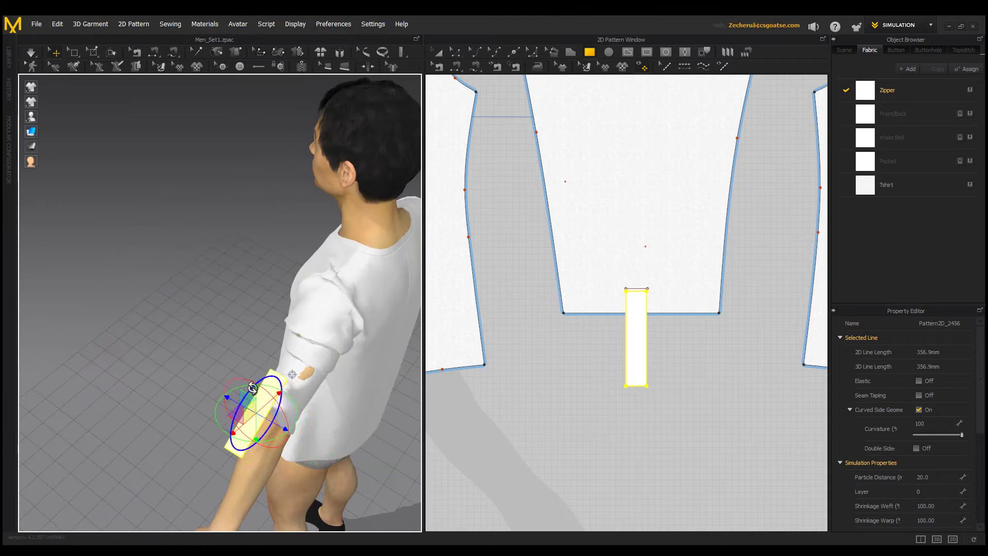
right_drag(301, 418, 286, 368)
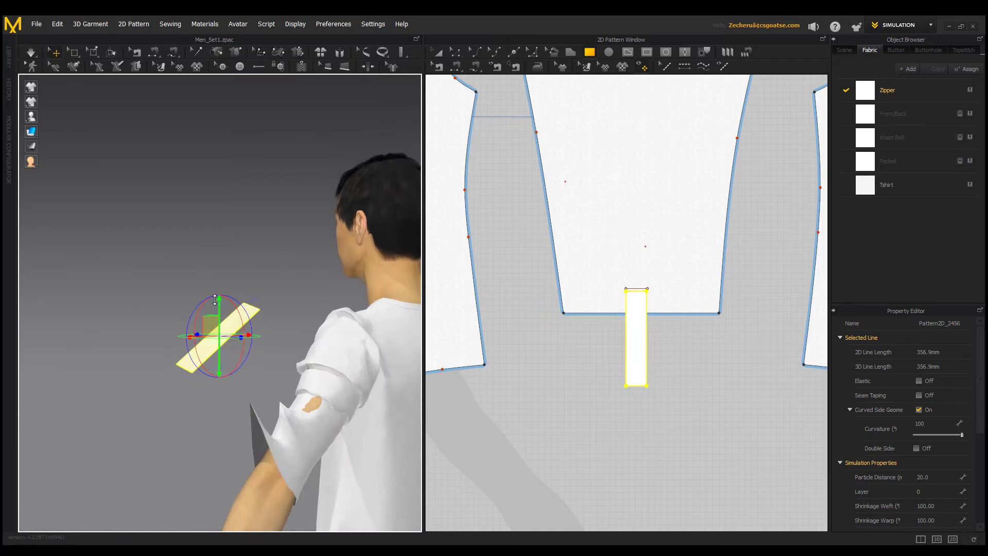
drag(215, 300, 216, 435)
right_drag(216, 435, 319, 457)
drag(234, 419, 193, 389)
drag(193, 344, 167, 370)
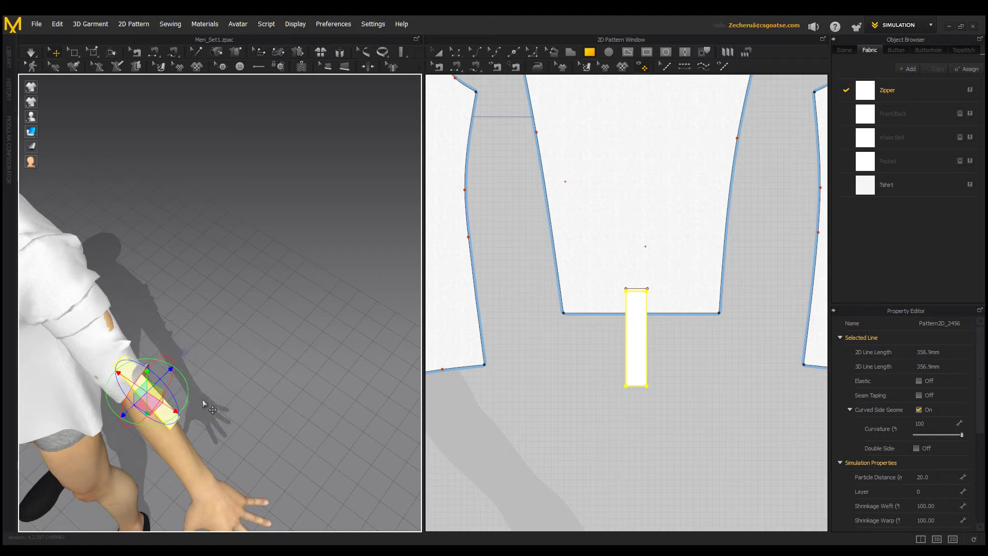
Shift the strip along the left forearm below the cuff and turn it to follow the arm's direction.
middle_drag(203, 400, 240, 279)
scroll(240, 280, down, 1)
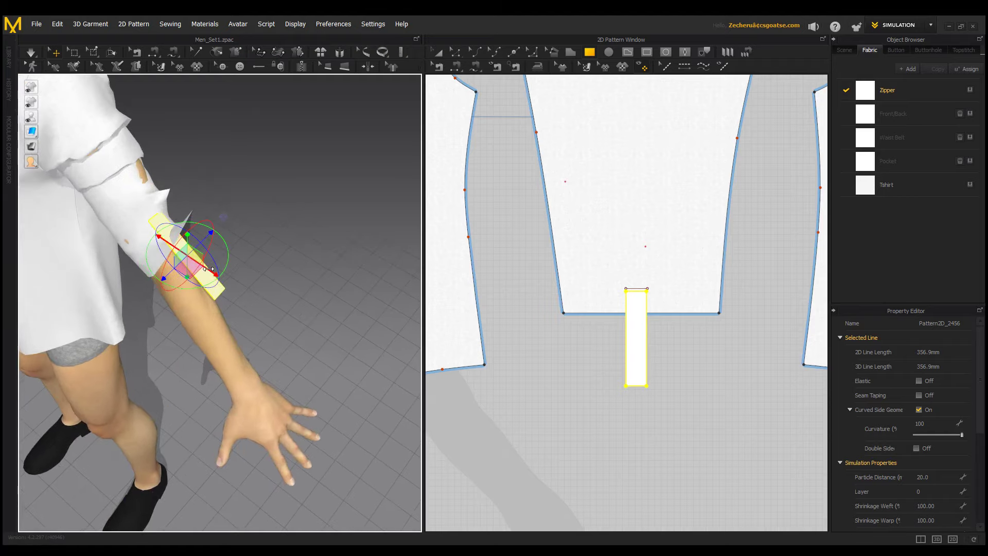
drag(208, 269, 235, 286)
right_drag(280, 291, 191, 242)
drag(193, 244, 179, 231)
middle_drag(258, 317, 337, 399)
right_drag(350, 435, 273, 381)
drag(247, 376, 244, 377)
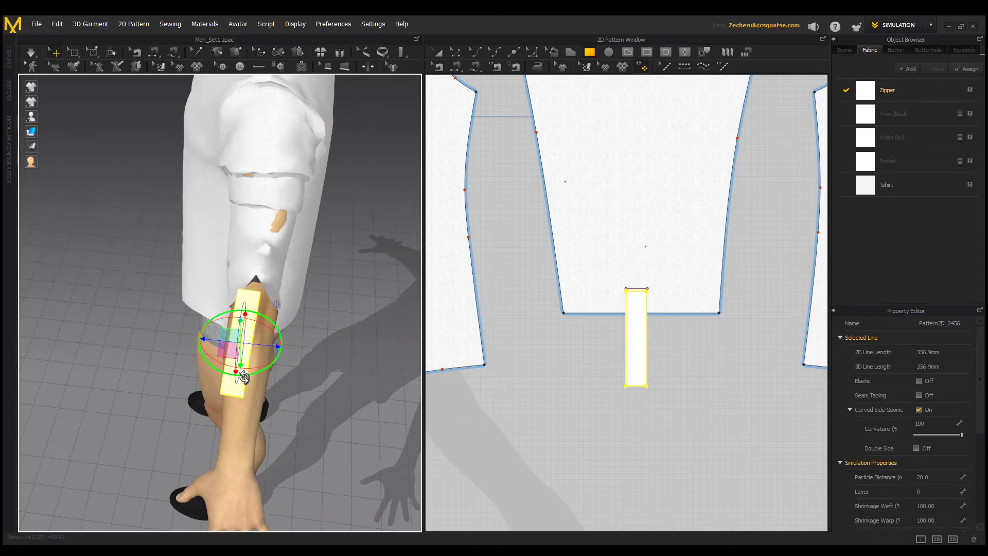
Refine the strip's height and tilt in 3D so its upper end sits by the cuff opening.
scroll(350, 303, up, 3)
middle_drag(333, 340, 236, 388)
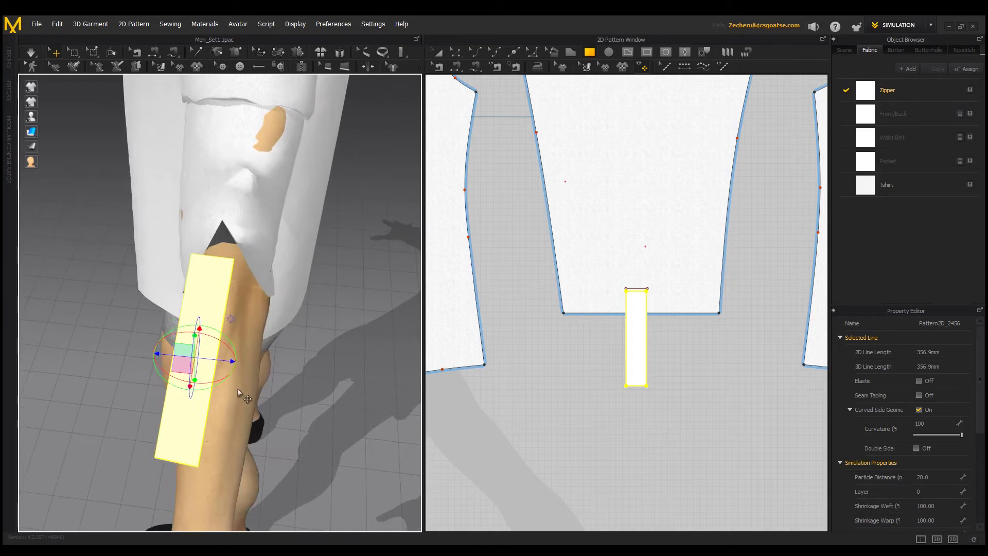
click(236, 388)
right_drag(237, 388, 267, 341)
click(220, 298)
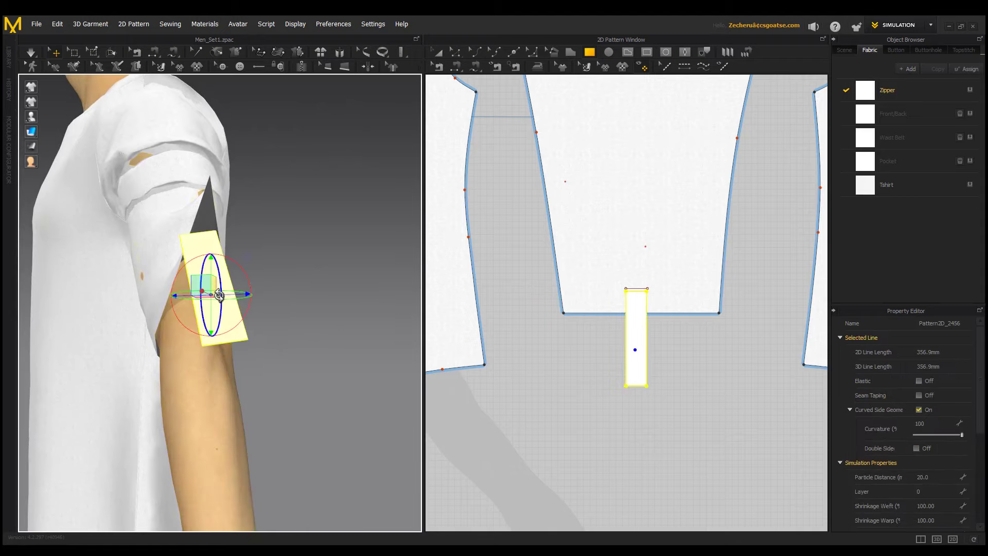
drag(212, 264, 212, 303)
mouse_move(243, 312)
right_down()
mouse_move(285, 387)
mouse_move(249, 329)
right_up()
drag(245, 317, 212, 321)
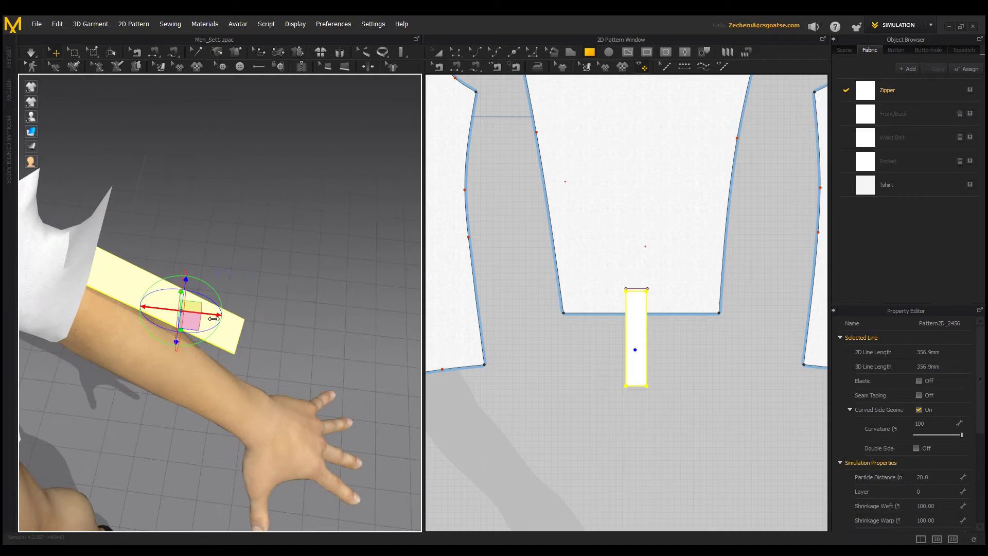
Rotate the strip slightly in 3D so it lines up with the length of the outer forearm.
click(323, 271)
right_drag(323, 272, 247, 317)
scroll(137, 291, down, 5)
scroll(301, 319, up, 6)
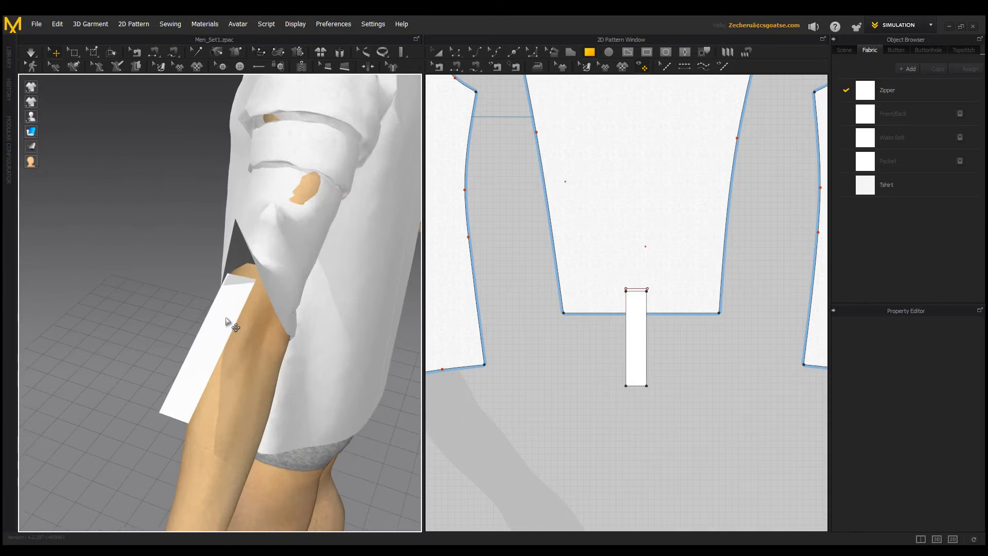
click(226, 322)
mouse_move(260, 319)
mouse_down()
mouse_move(257, 309)
mouse_move(248, 323)
mouse_move(255, 302)
mouse_up()
click(398, 435)
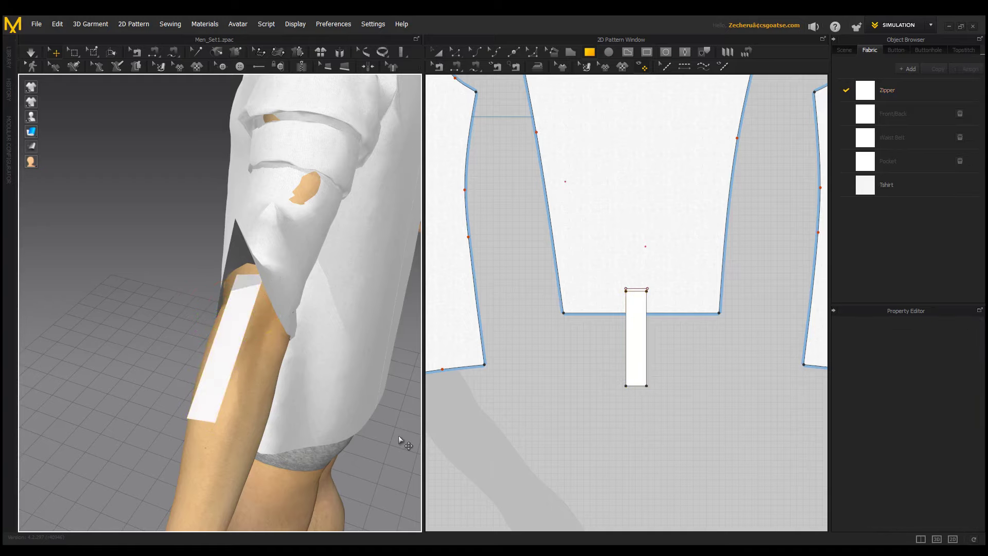
Sew the strip's upper edge to the short internal line on the sleeve pattern.
right_drag(398, 436, 218, 338)
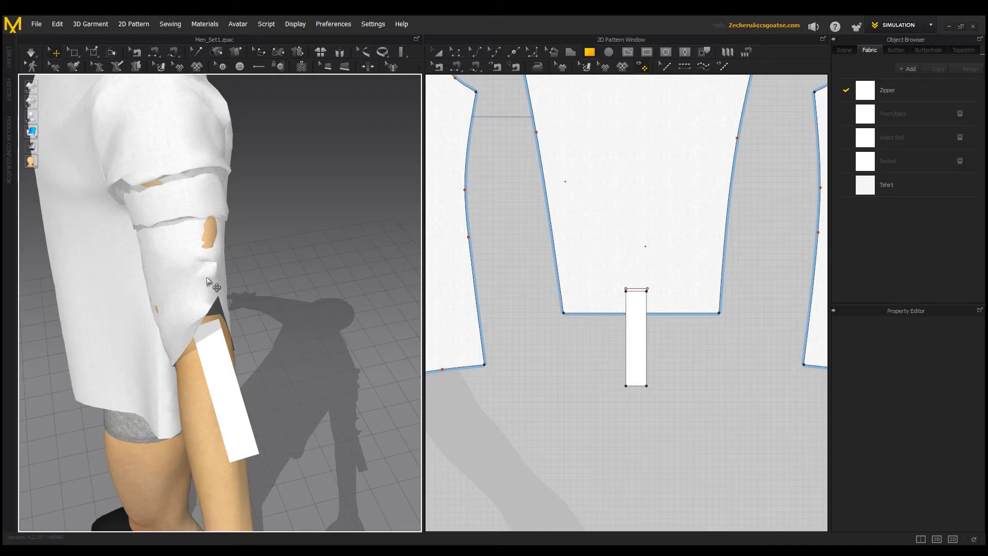
scroll(277, 325, up, 2)
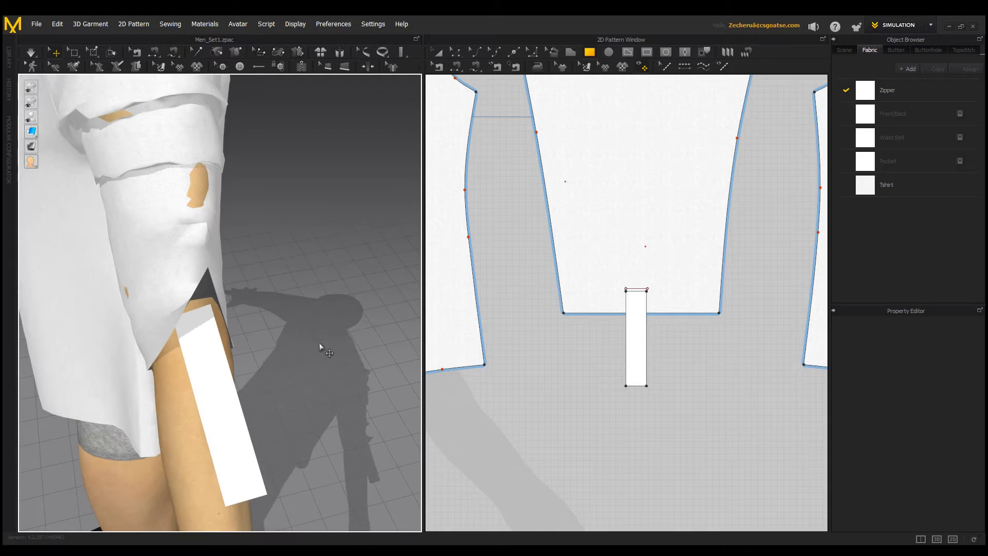
scroll(309, 348, up, 2)
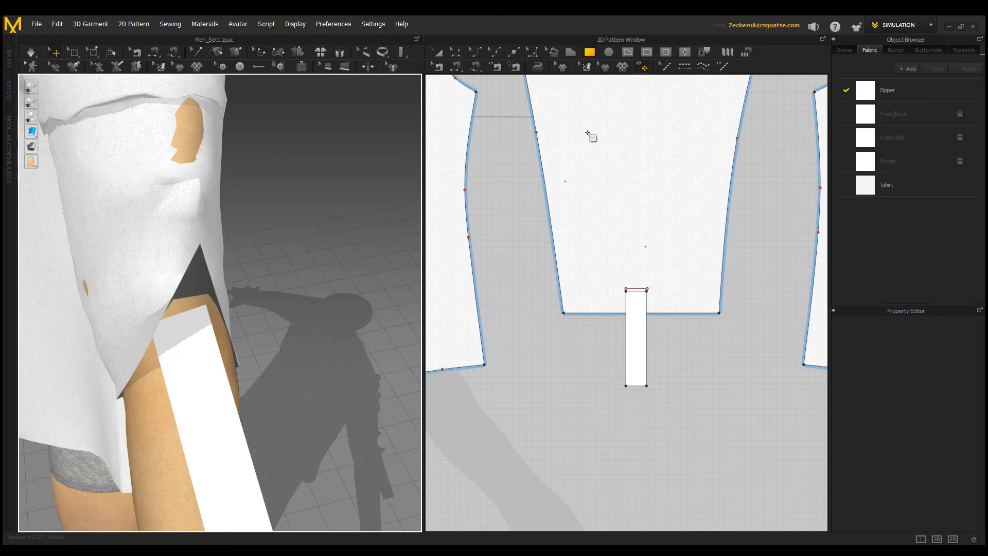
click(458, 68)
scroll(664, 257, up, 8)
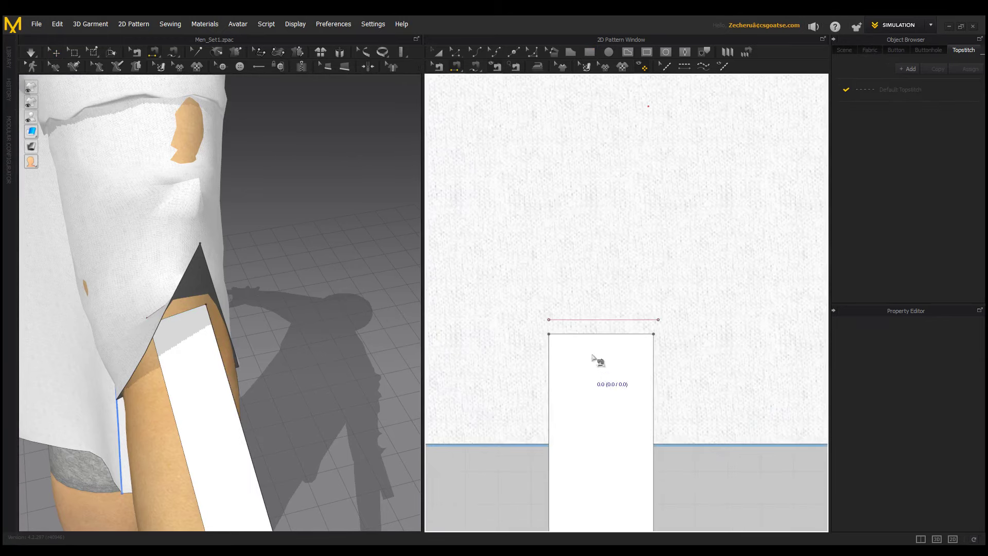
click(598, 334)
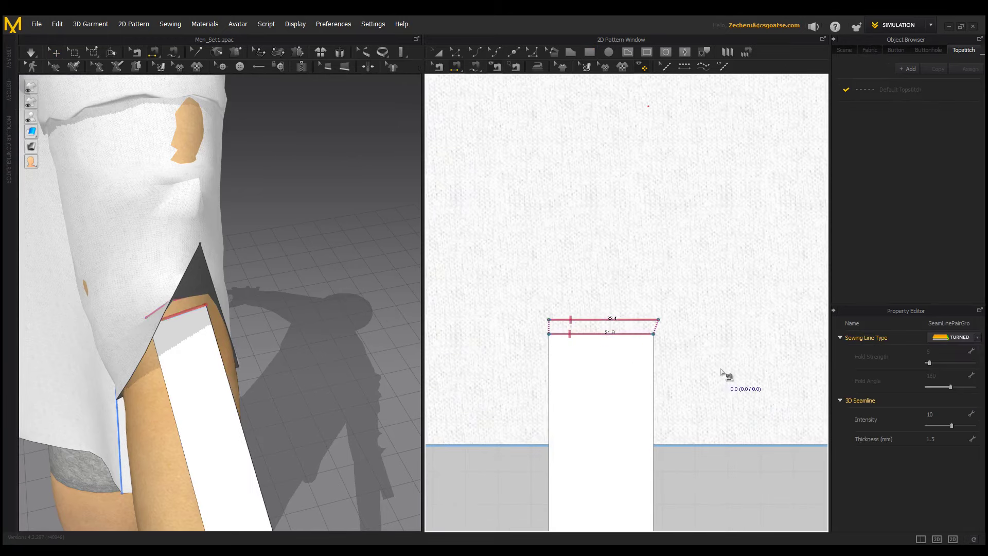
Simulate the garment to attach the strip inside the sleeve and let both drape over the left arm.
scroll(303, 356, down, 2)
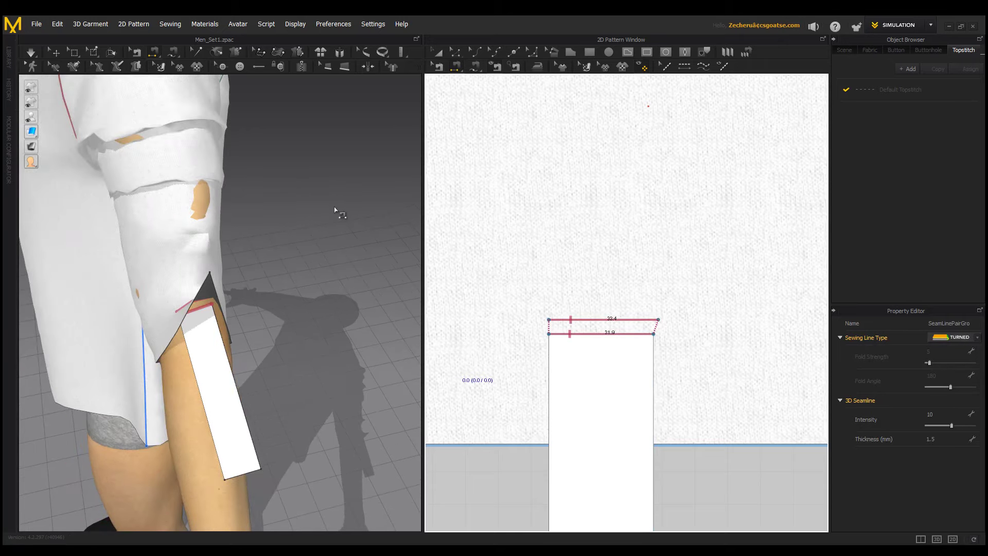
key(space)
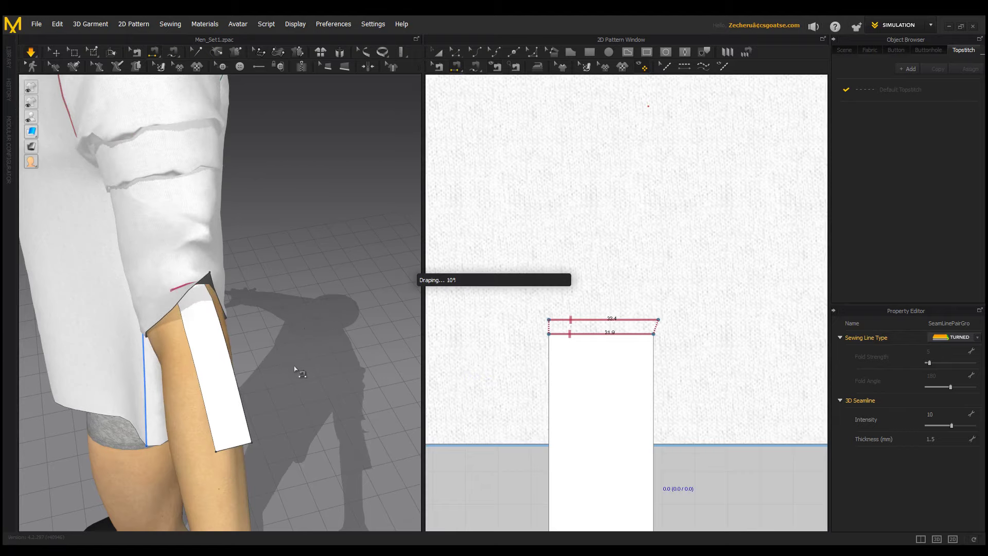
right_drag(295, 417, 266, 378)
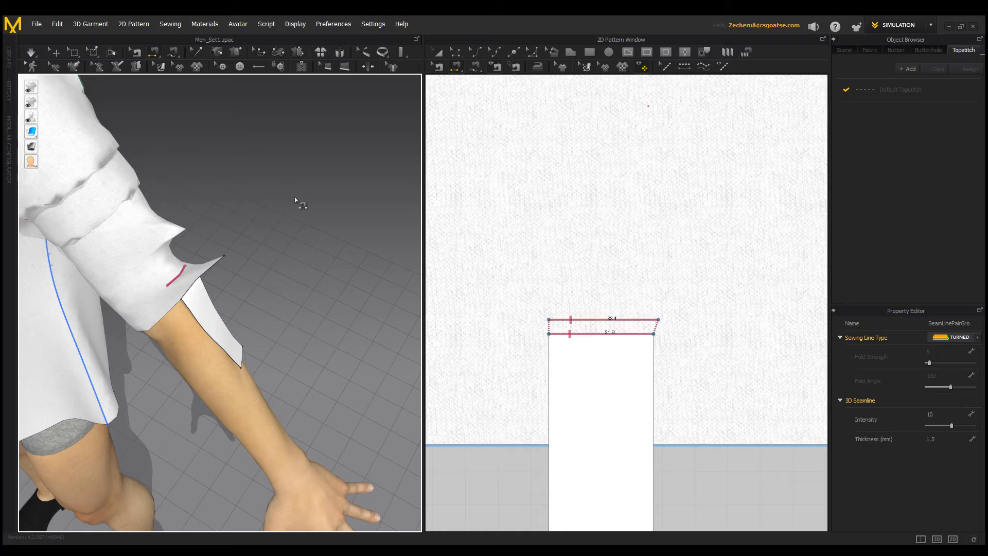
scroll(654, 293, down, 3)
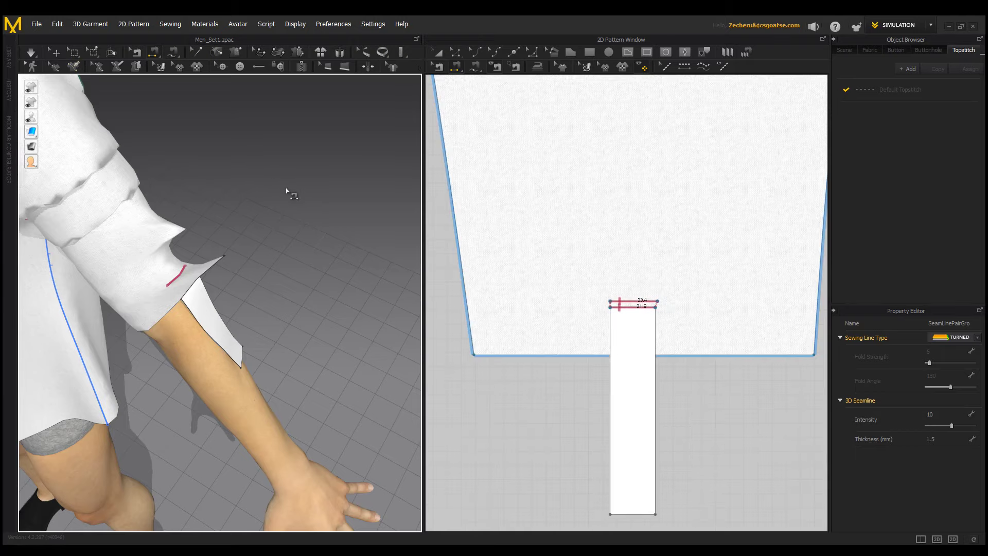
right_drag(308, 280, 304, 229)
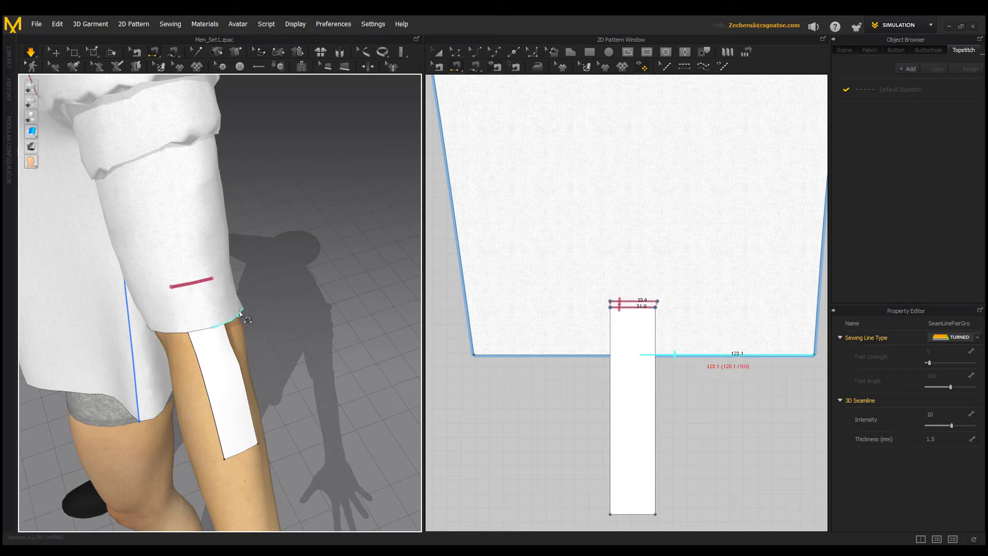
right_drag(219, 314, 261, 337)
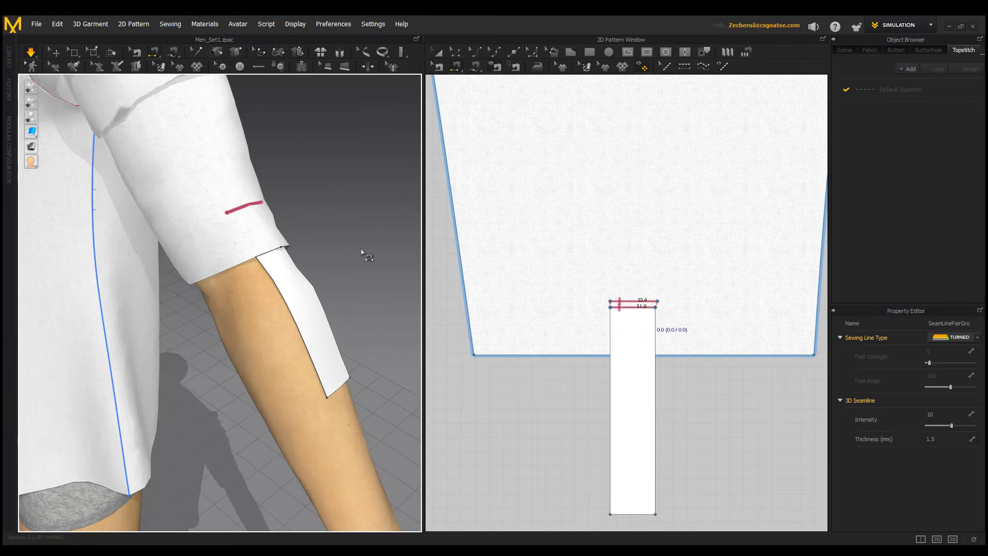
scroll(362, 252, down, 2)
middle_drag(313, 194, 320, 262)
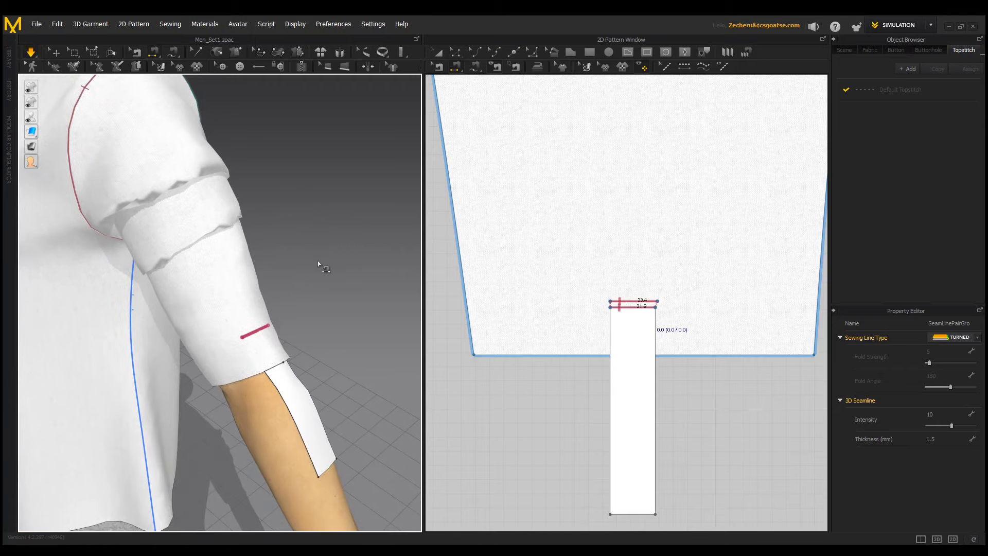
scroll(340, 326, down, 3)
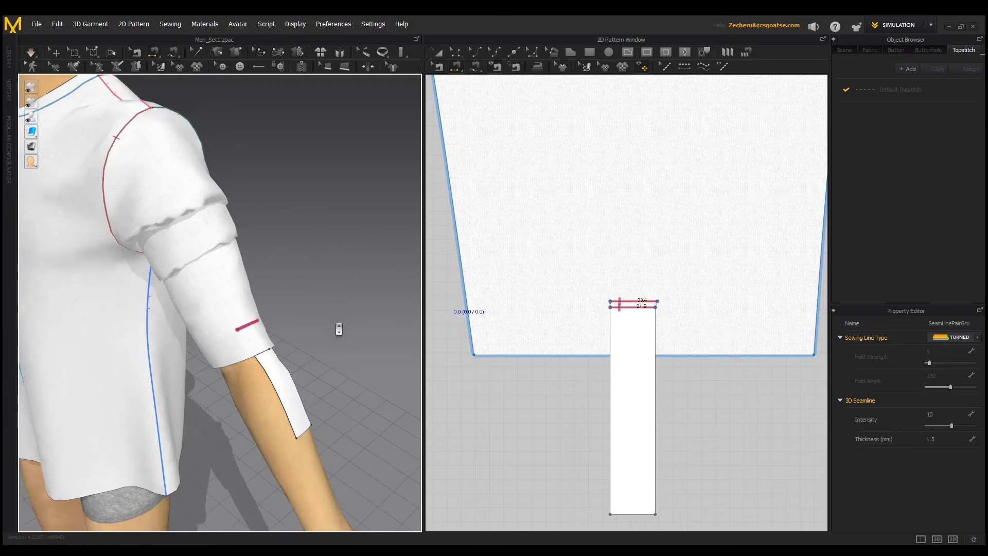
scroll(339, 326, up, 3)
middle_drag(341, 340, 343, 323)
right_drag(344, 323, 337, 223)
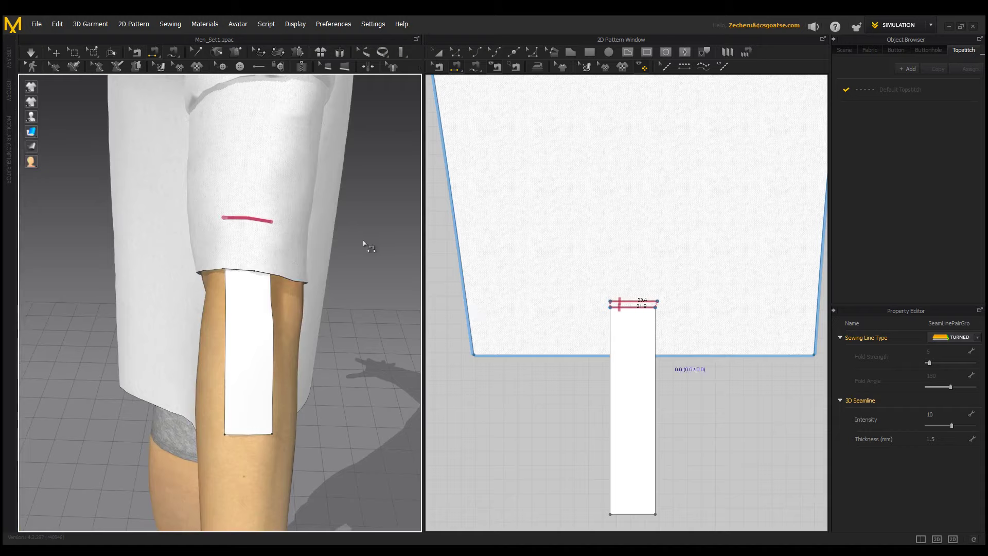
Place a default button on the sleeve pattern, centred just above the sewn internal line.
click(239, 67)
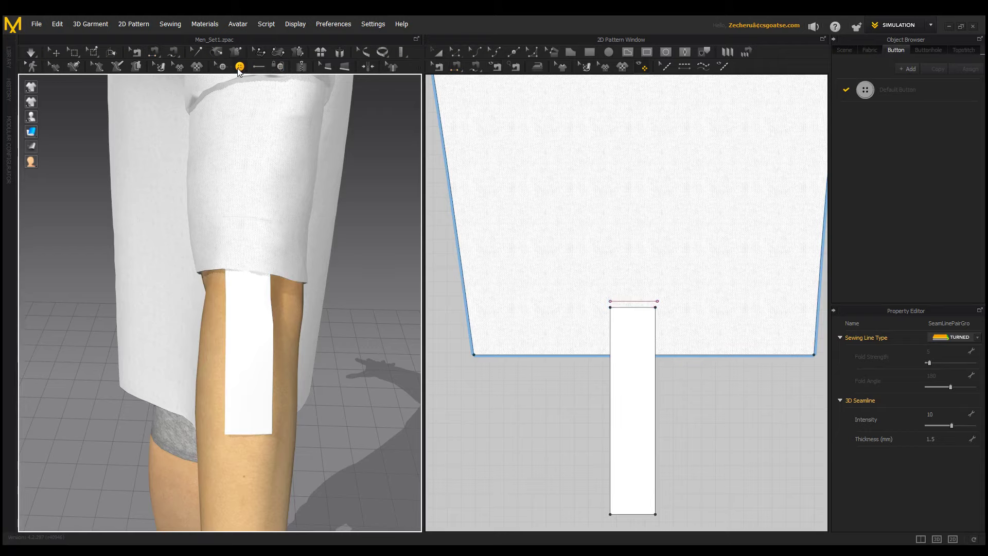
click(633, 268)
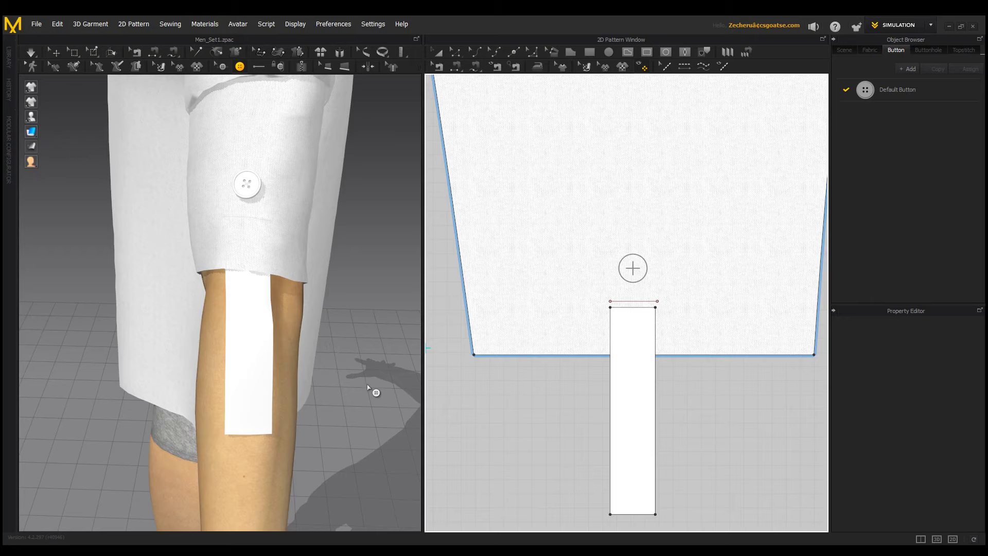
right_drag(367, 388, 304, 385)
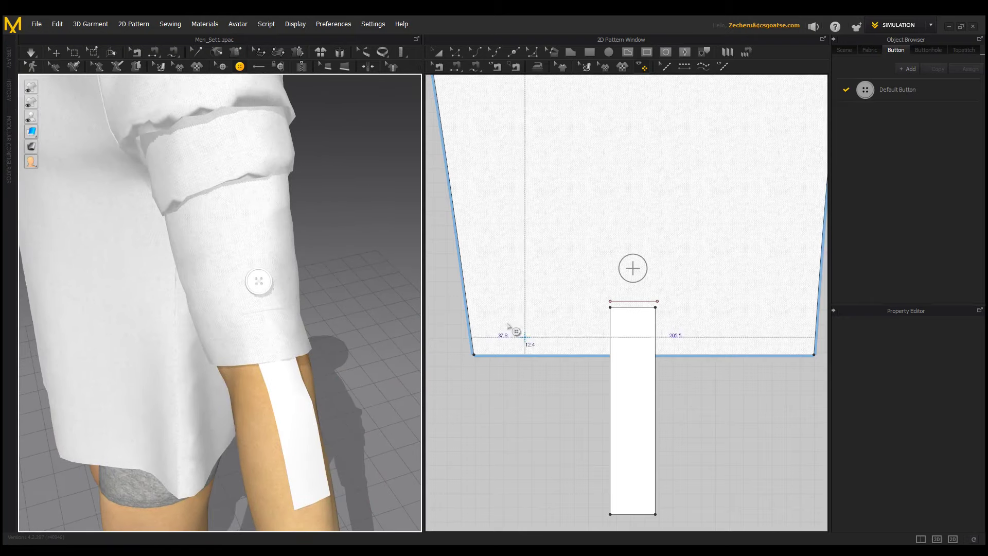
Set the default button's width to 15 mm.
click(54, 52)
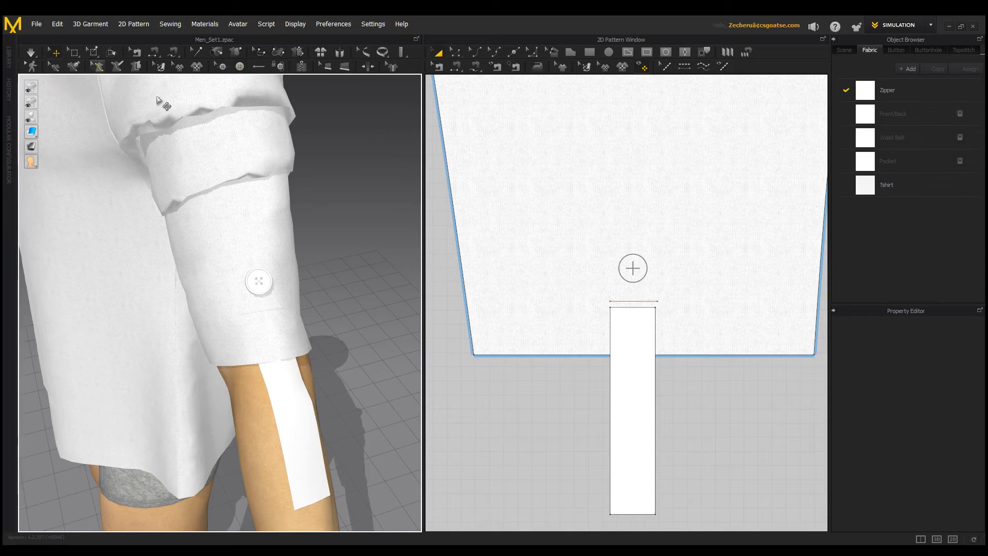
click(649, 272)
click(258, 282)
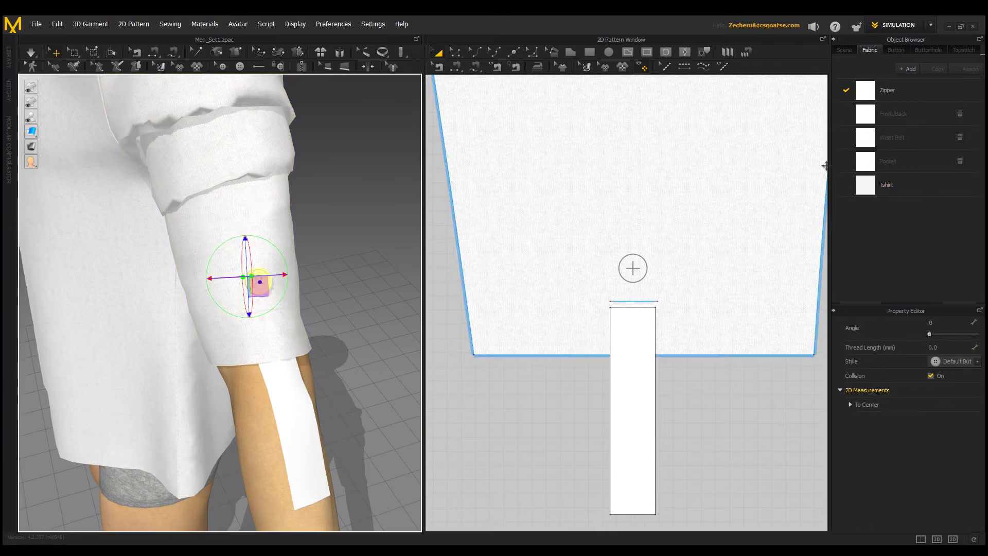
click(900, 51)
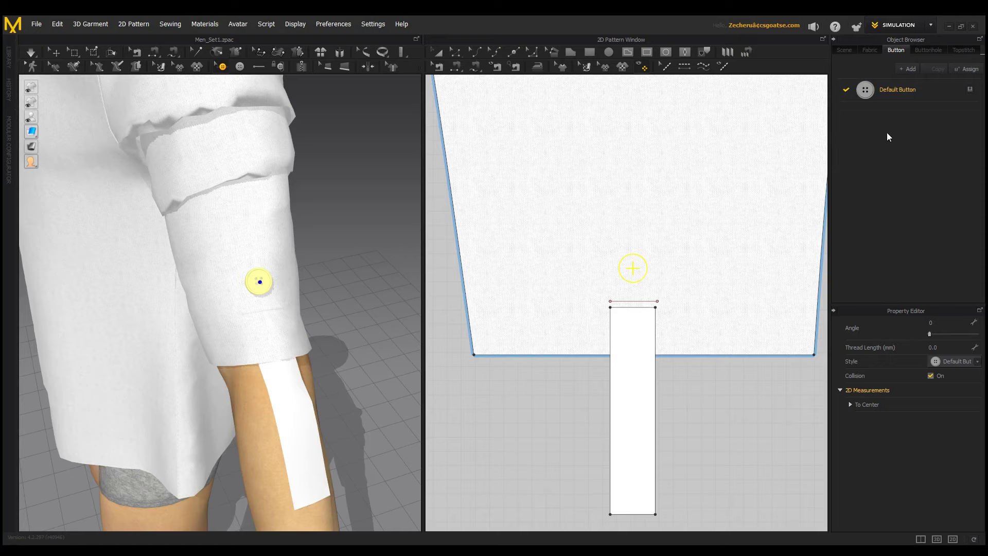
double_click(893, 89)
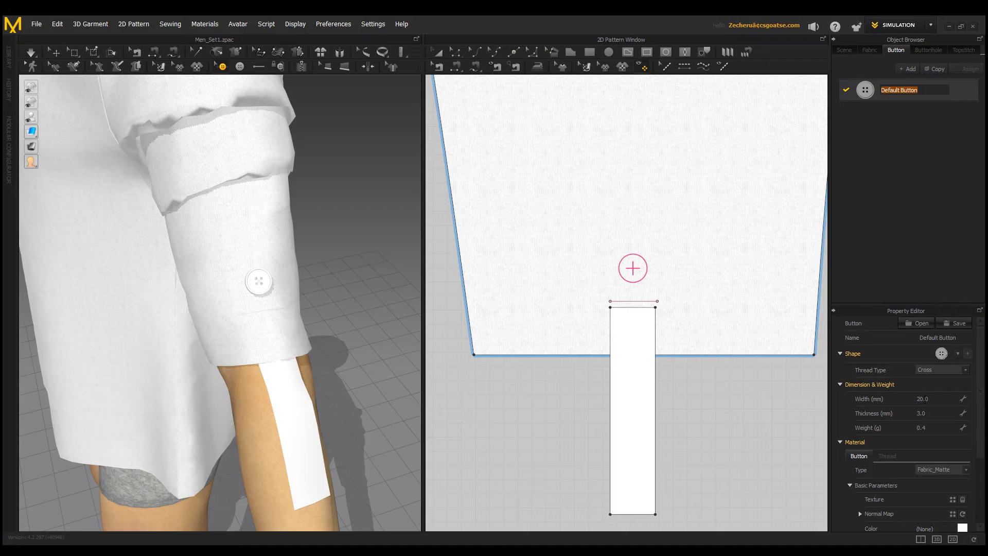
click(932, 399)
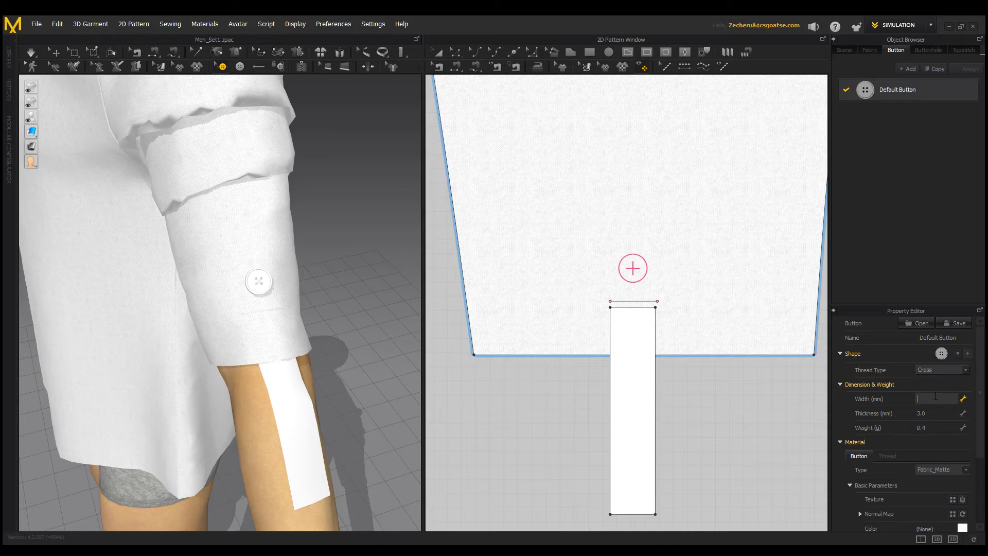
key(Return)
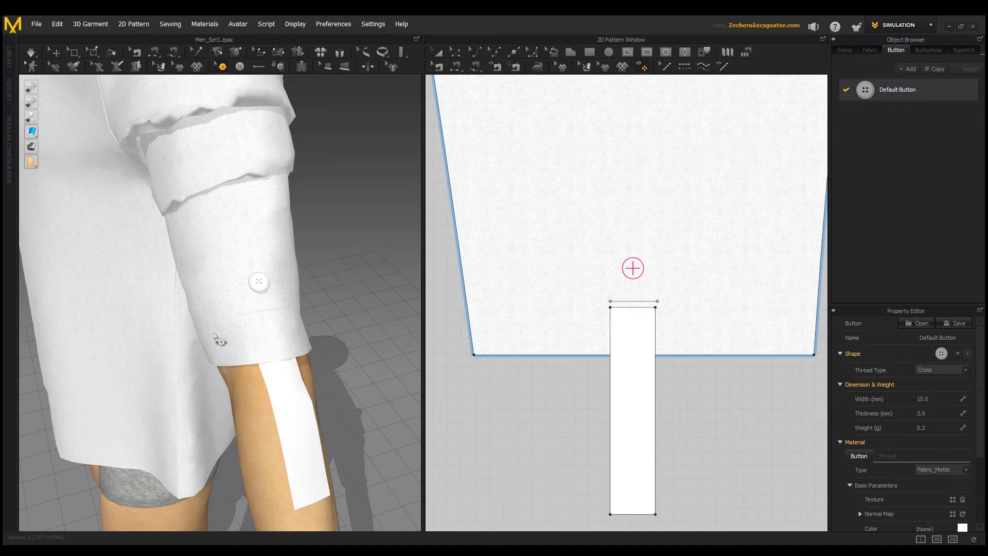
scroll(293, 278, up, 5)
scroll(385, 375, down, 5)
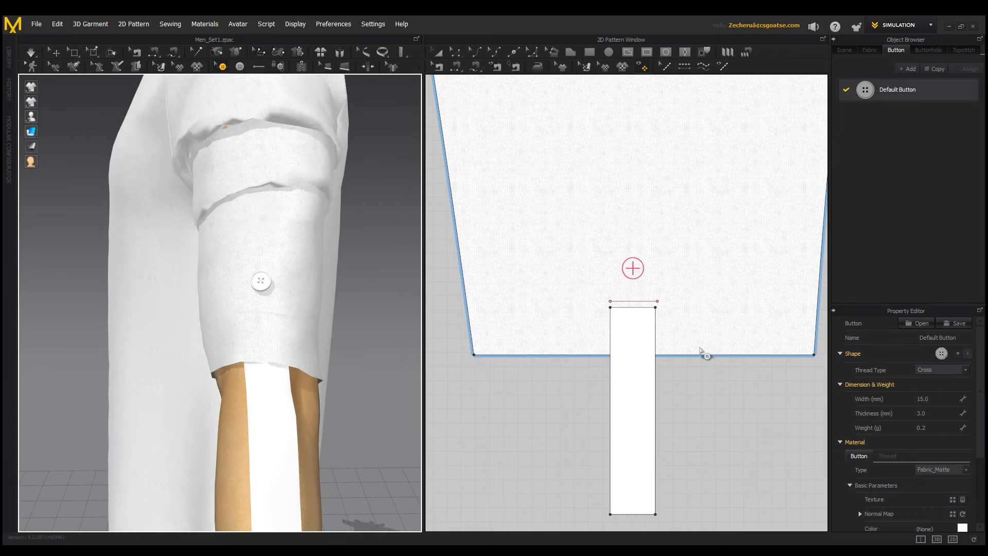
scroll(625, 430, down, 5)
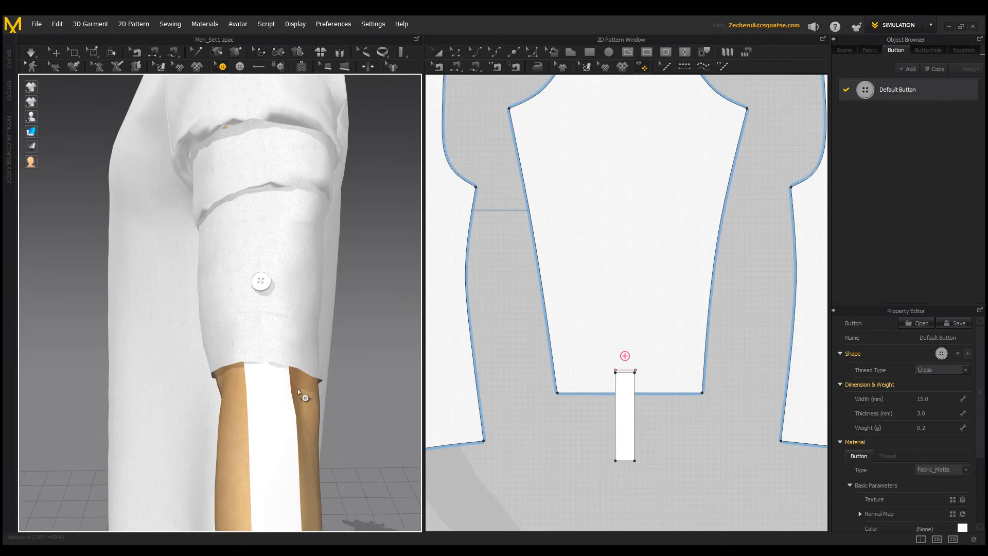
Place a default buttonhole on the narrow strip, roughly centred just above its lower edge.
middle_drag(301, 396, 309, 332)
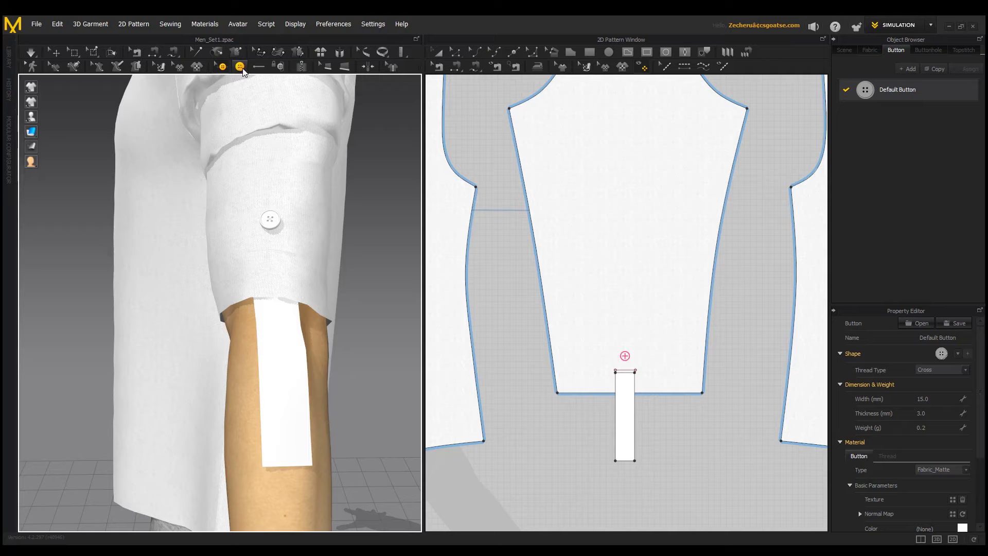
click(258, 66)
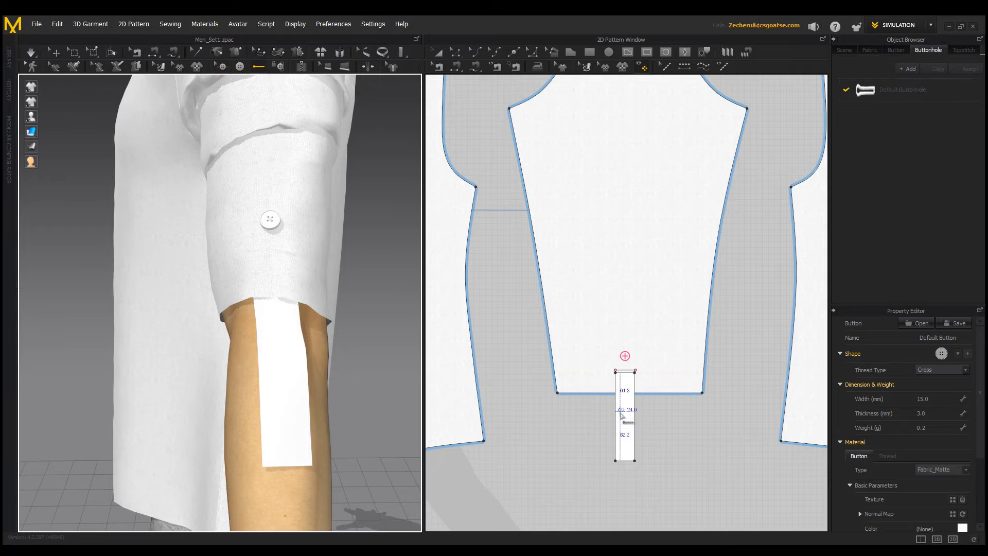
scroll(661, 350, up, 4)
scroll(631, 348, up, 3)
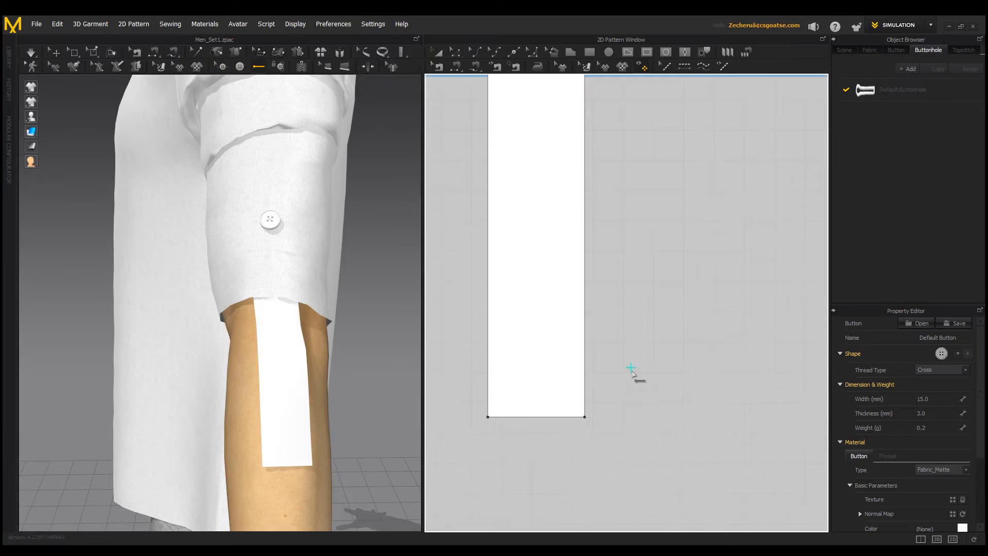
click(535, 392)
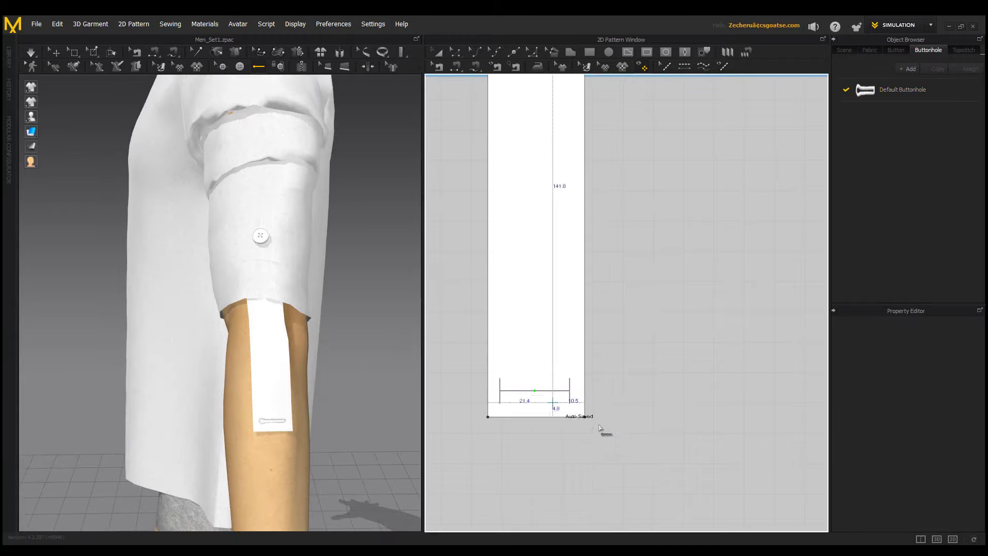
Set the default buttonhole's width to 20 mm.
middle_drag(324, 395, 339, 364)
scroll(338, 364, down, 1)
scroll(339, 363, up, 5)
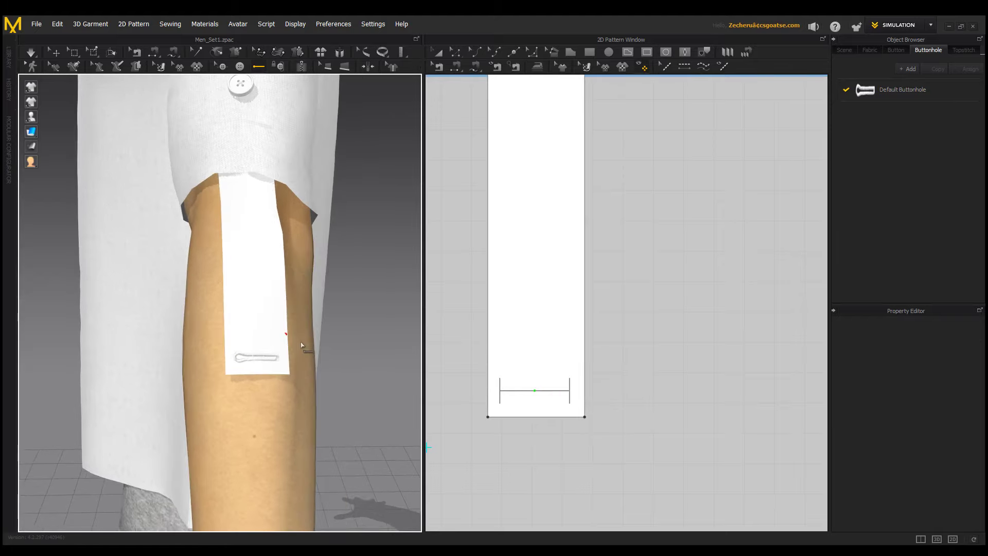
scroll(253, 369, down, 4)
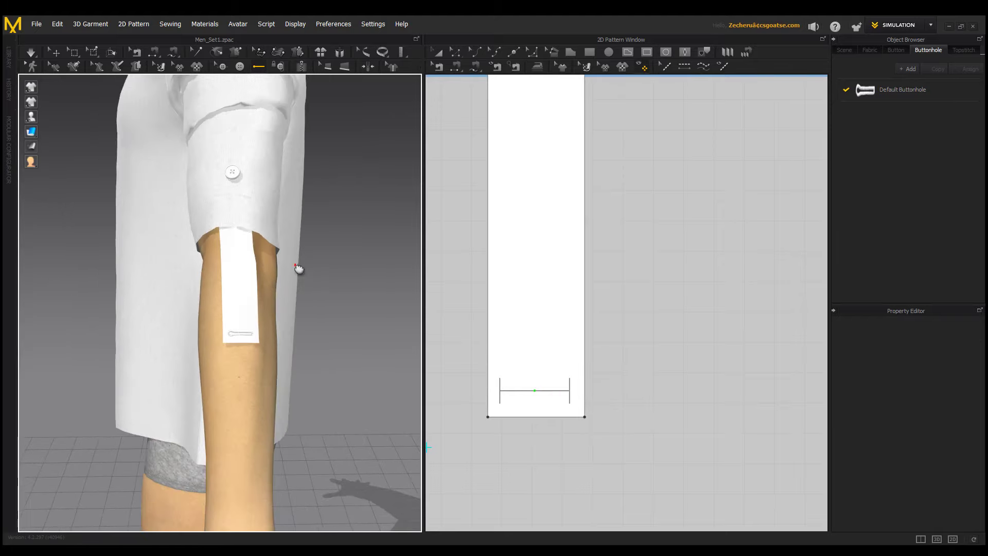
scroll(610, 358, down, 1)
scroll(610, 358, down, 2)
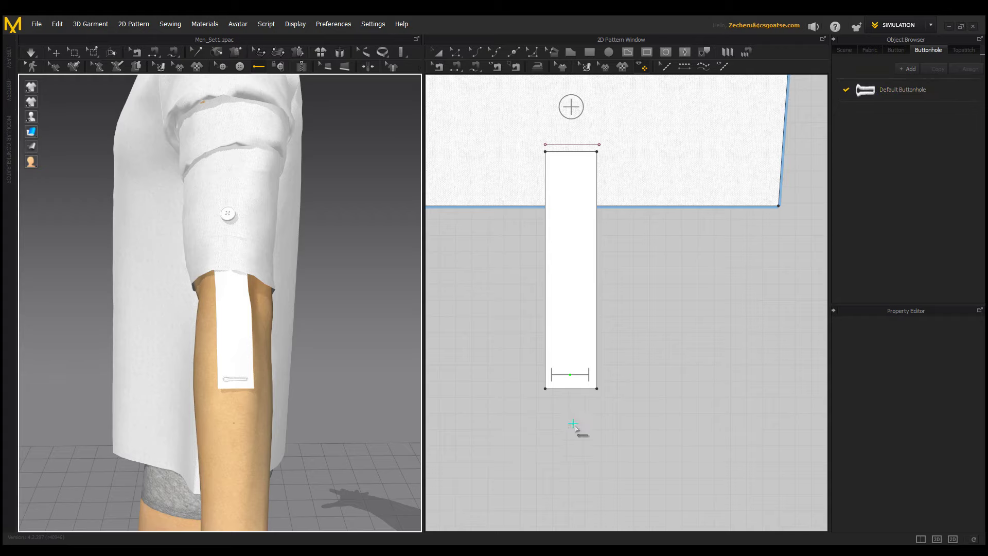
click(911, 88)
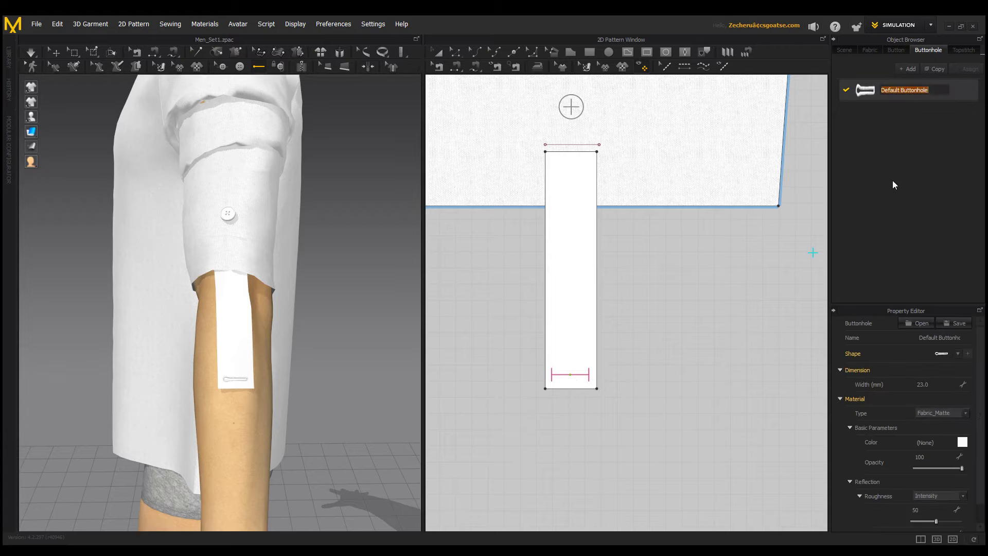
double_click(939, 384)
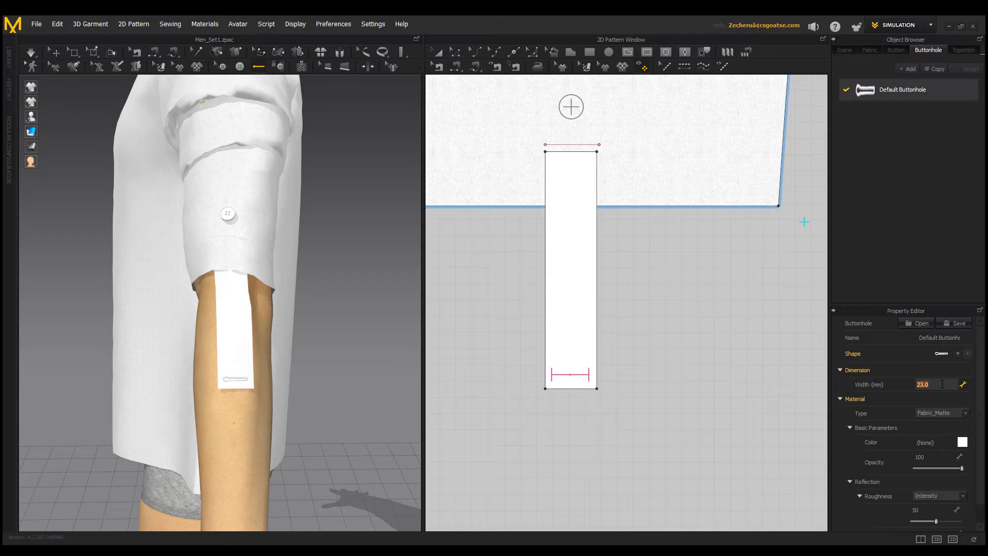
key(Return)
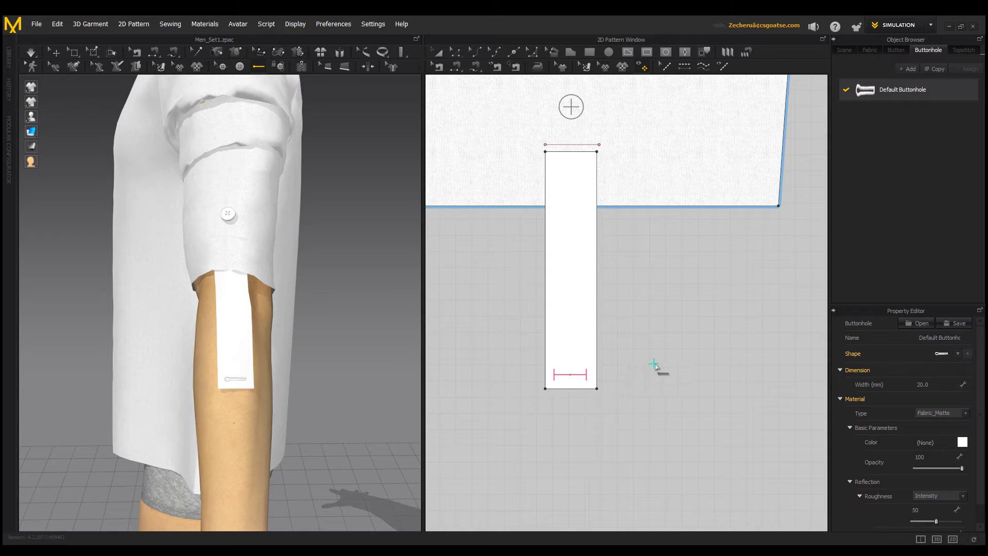
Fasten the button on the sleeve to the buttonhole at the strip's lower end.
scroll(659, 360, down, 2)
scroll(670, 378, up, 3)
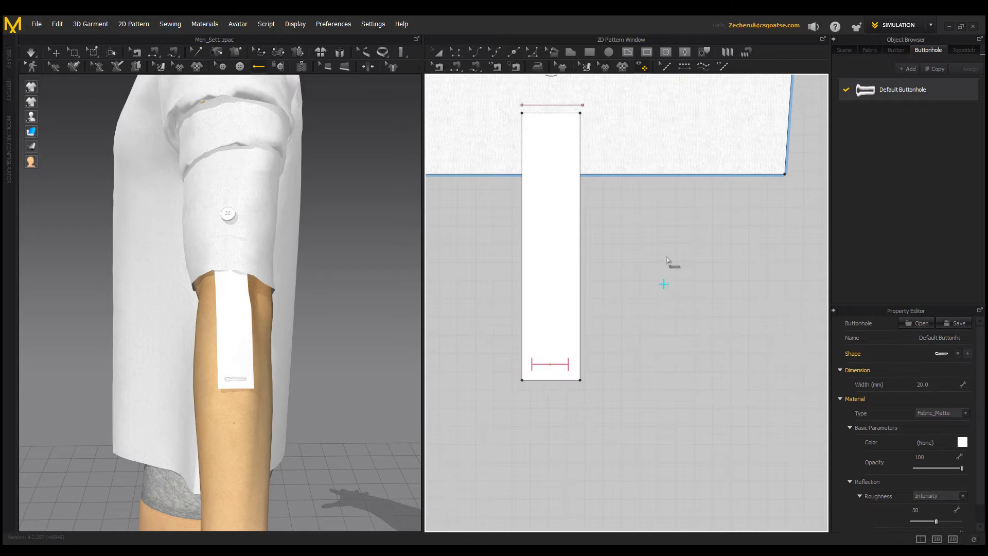
middle_drag(670, 258, 693, 306)
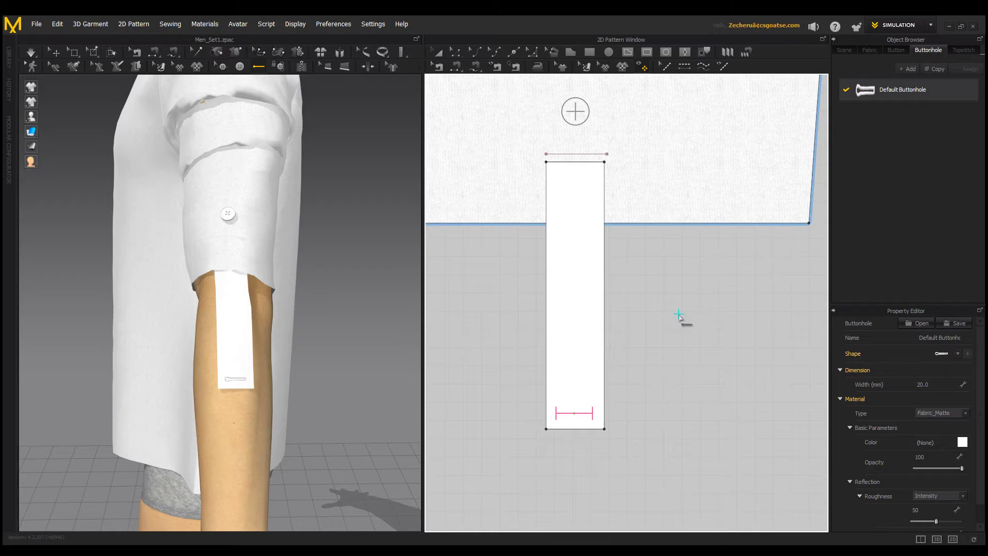
scroll(678, 315, down, 2)
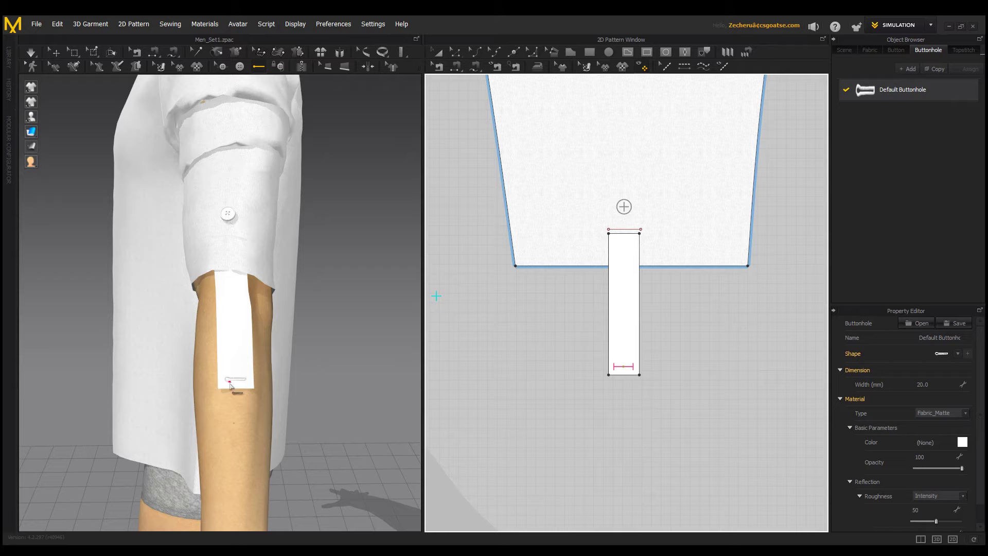
click(278, 67)
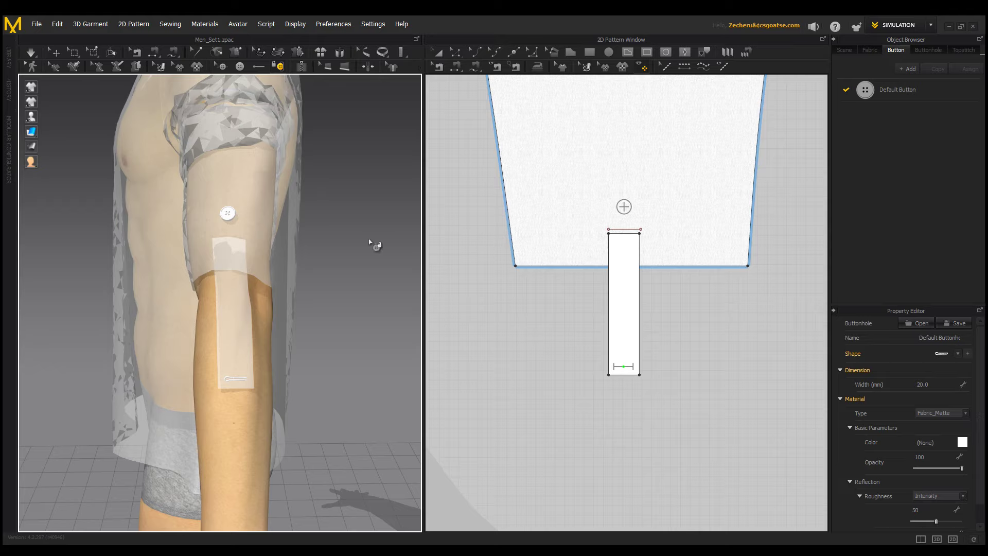
middle_drag(369, 242, 387, 361)
scroll(280, 80, down, 1)
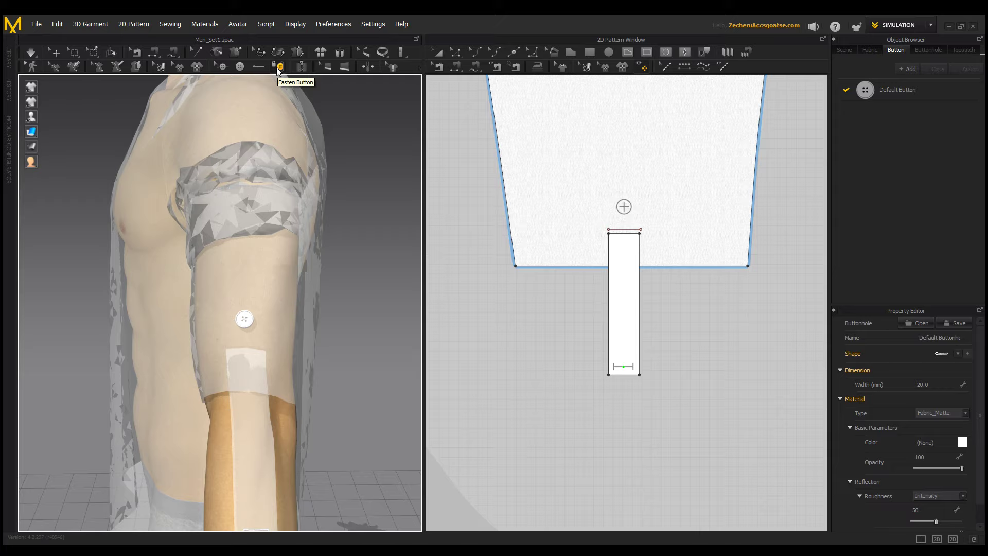
click(276, 67)
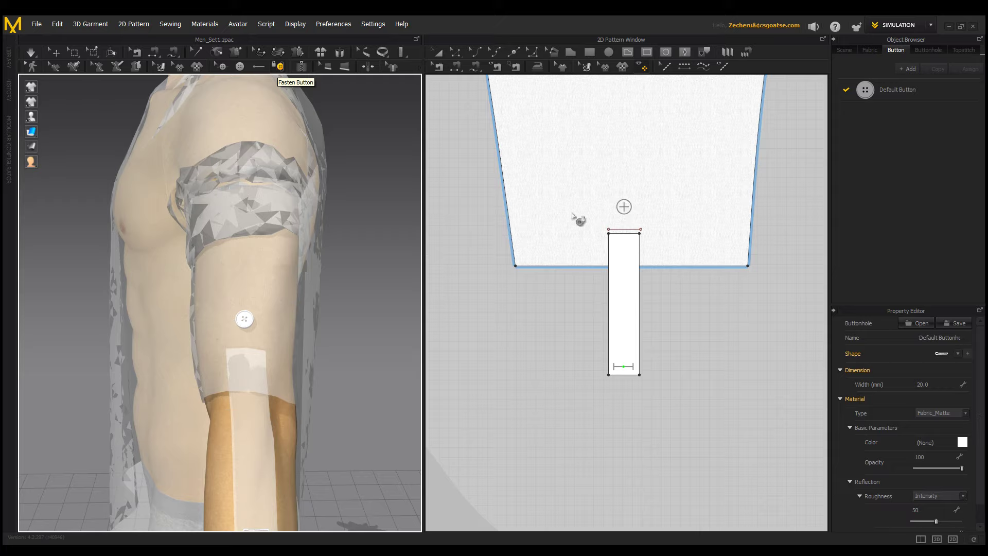
click(624, 207)
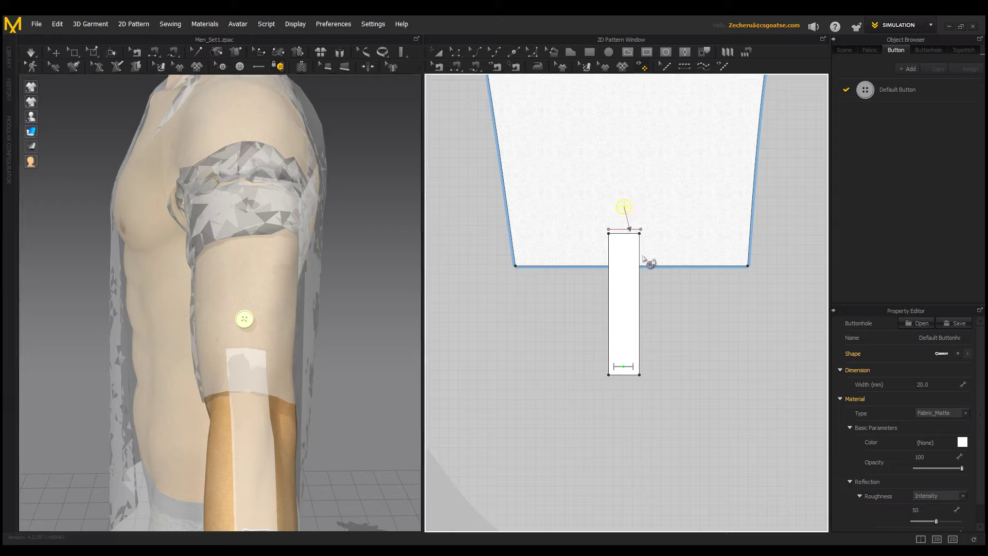
click(636, 375)
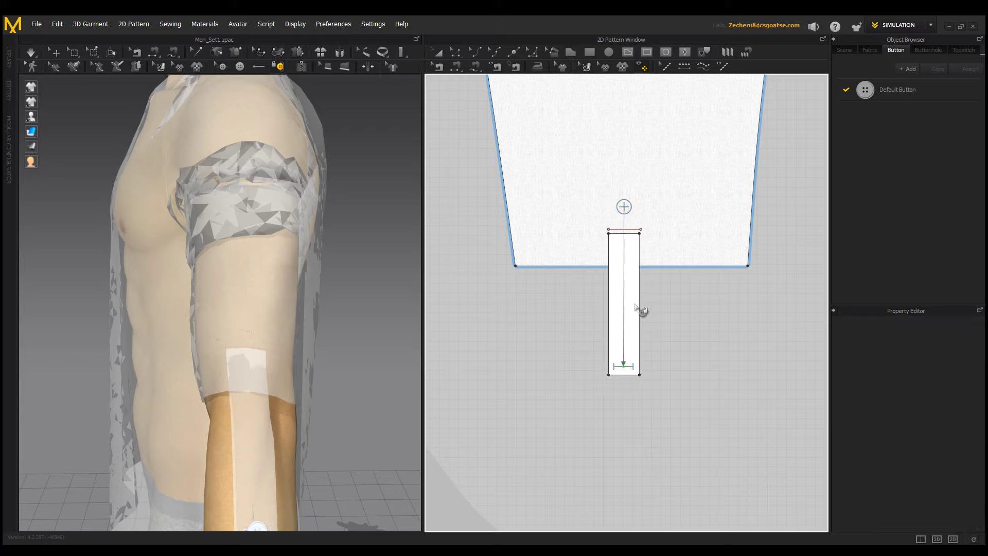
Simulate the garment so the fastened strip folds up to the button's position on the sleeve.
scroll(434, 419, down, 2)
scroll(346, 434, down, 3)
middle_drag(335, 387, 353, 341)
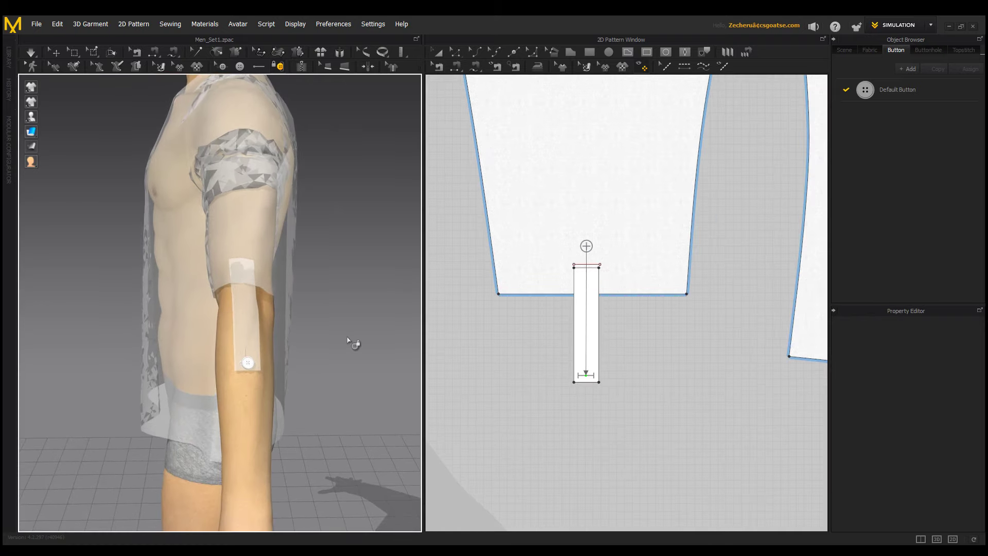
scroll(351, 342, up, 2)
click(31, 52)
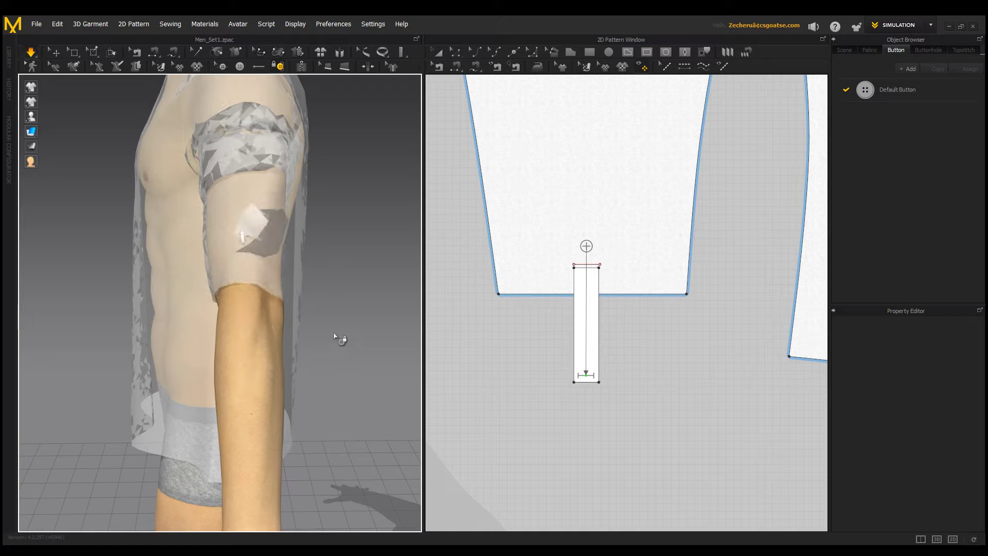
right_drag(341, 359, 371, 349)
scroll(359, 292, up, 3)
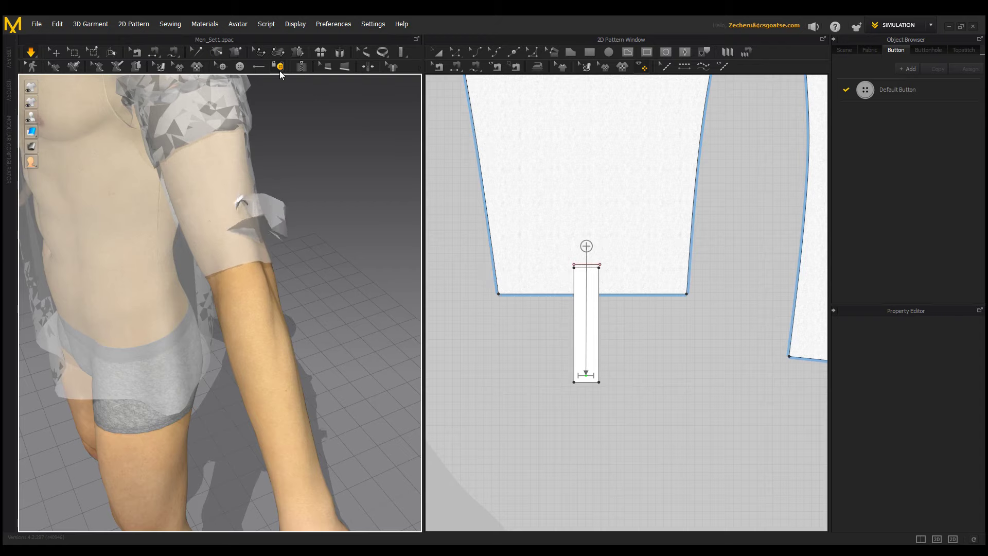
Pull the crumpled strip down during simulation so it wraps around the cuff and lies along the outside of the sleeve.
click(57, 54)
right_drag(342, 249, 290, 278)
click(232, 251)
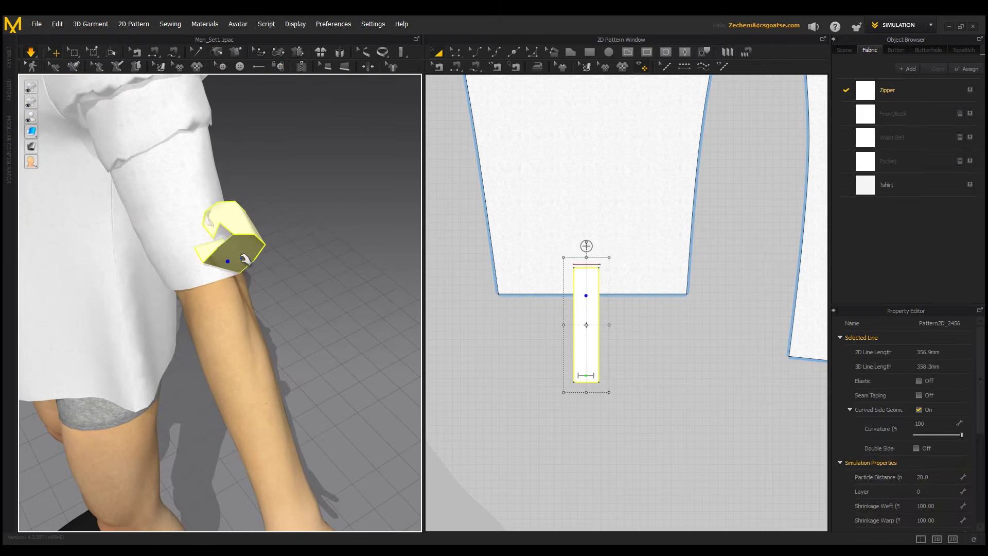
mouse_move(248, 265)
mouse_down()
mouse_move(238, 342)
mouse_move(250, 254)
mouse_up()
drag(238, 318, 235, 334)
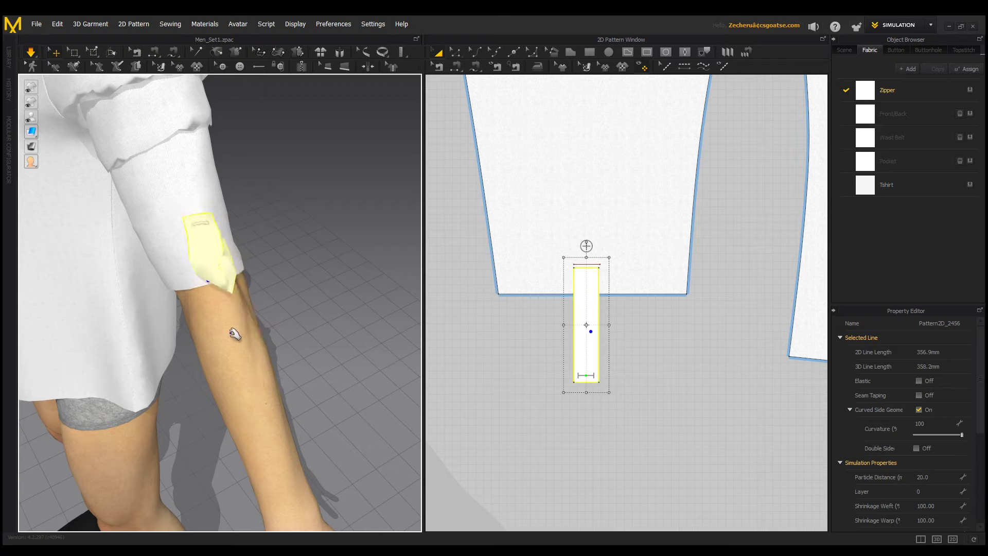
Pull the strip's lower fold away from the cuff and release it to settle against the sleeve.
mouse_move(278, 329)
right_down()
mouse_move(154, 264)
mouse_move(275, 319)
right_up()
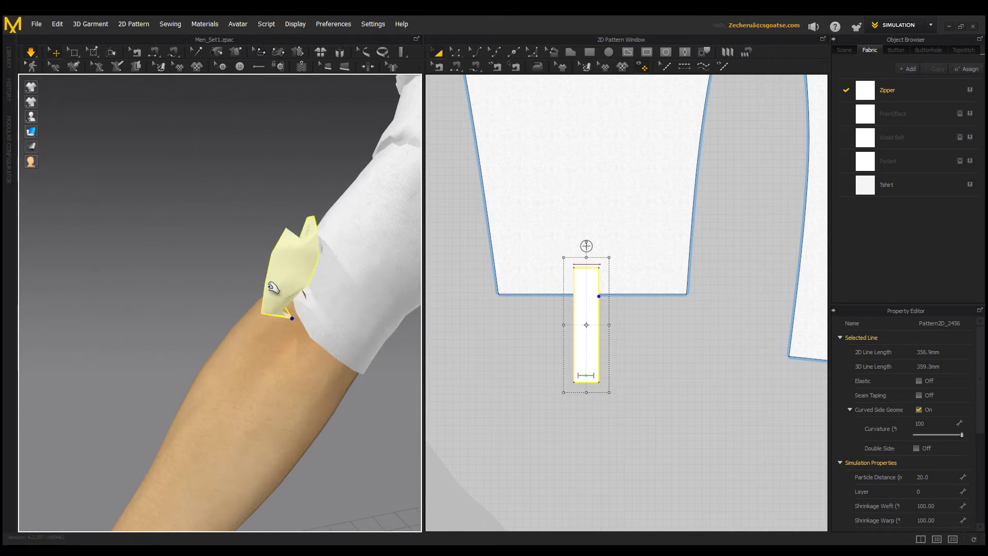
right_drag(319, 378, 506, 376)
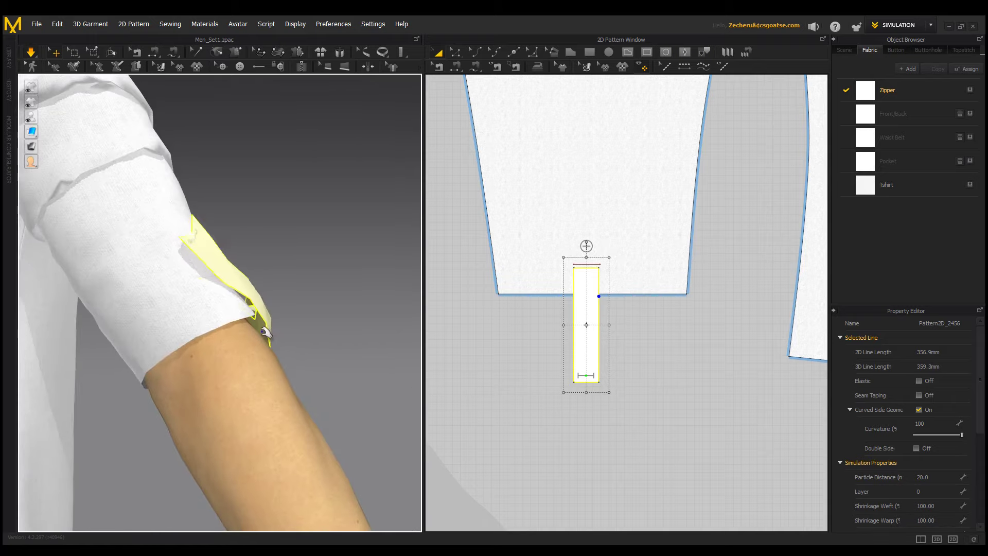
right_drag(271, 308, 146, 363)
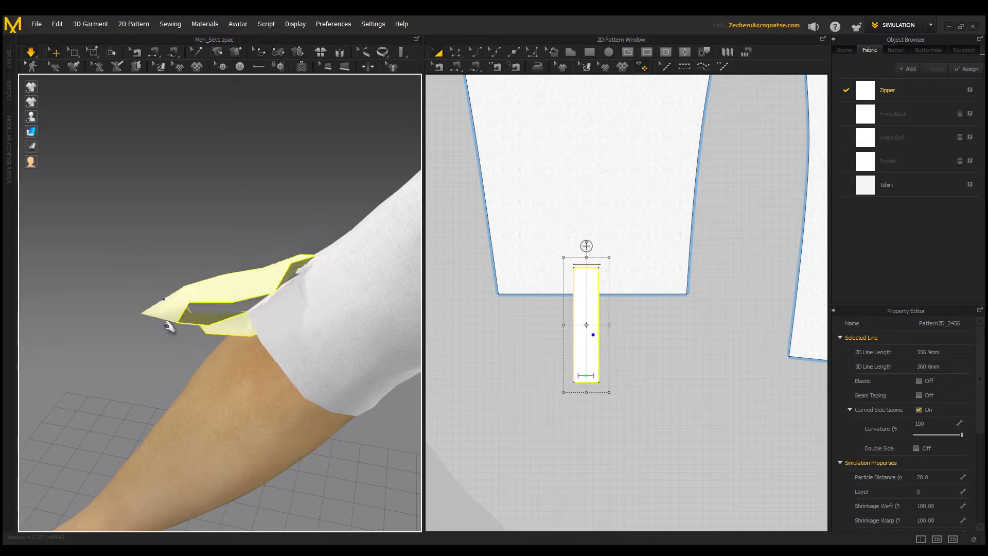
click(185, 202)
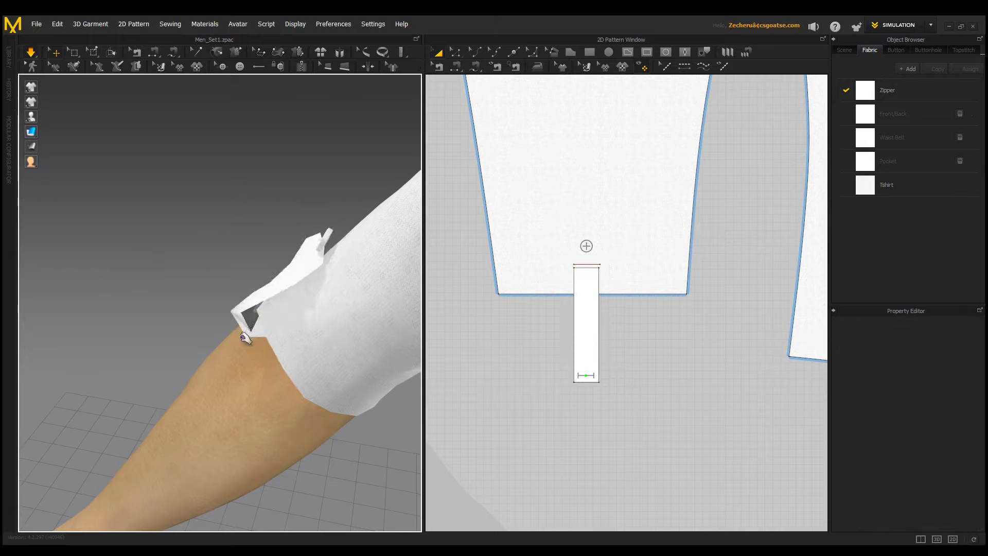
right_drag(247, 336, 344, 350)
scroll(314, 318, down, 3)
right_drag(318, 318, 254, 322)
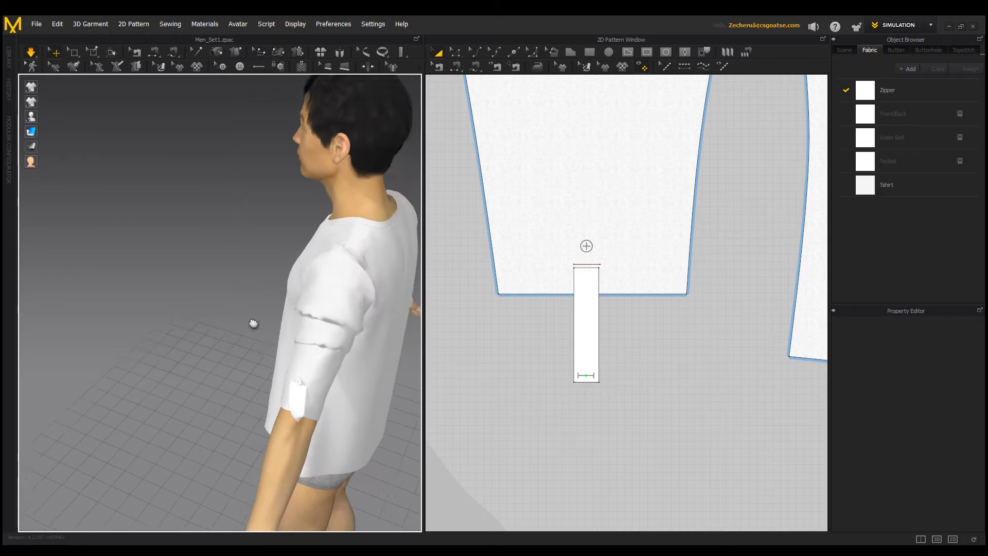
Tug the strip's side edge near the cuff to untwist its fold below the button.
scroll(283, 375, up, 2)
middle_drag(283, 375, 318, 293)
scroll(318, 293, up, 3)
scroll(229, 317, up, 2)
click(257, 312)
drag(227, 312, 254, 311)
right_drag(253, 311, 238, 230)
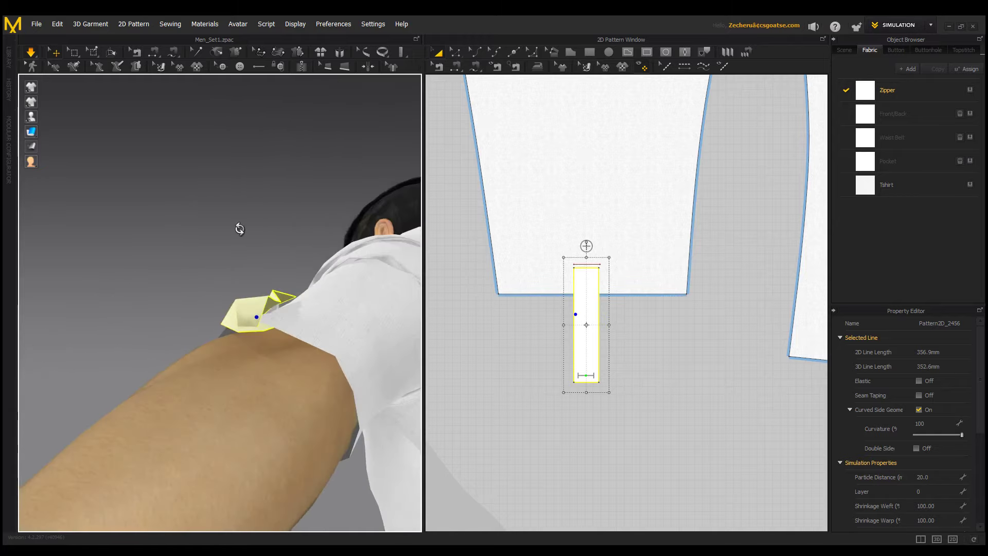
drag(264, 308, 295, 277)
right_drag(285, 309, 335, 385)
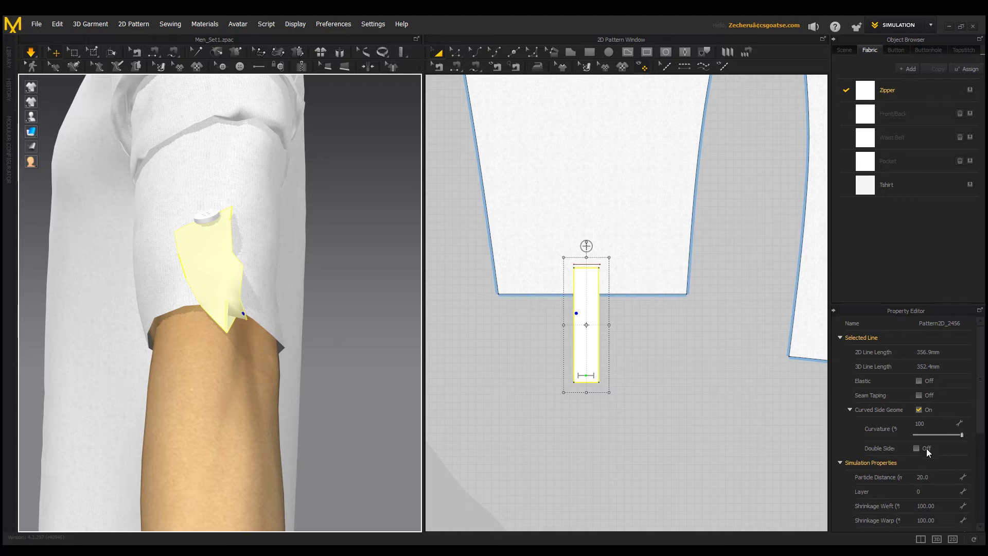
Set the selected strip's particle distance to 10 mm.
click(941, 478)
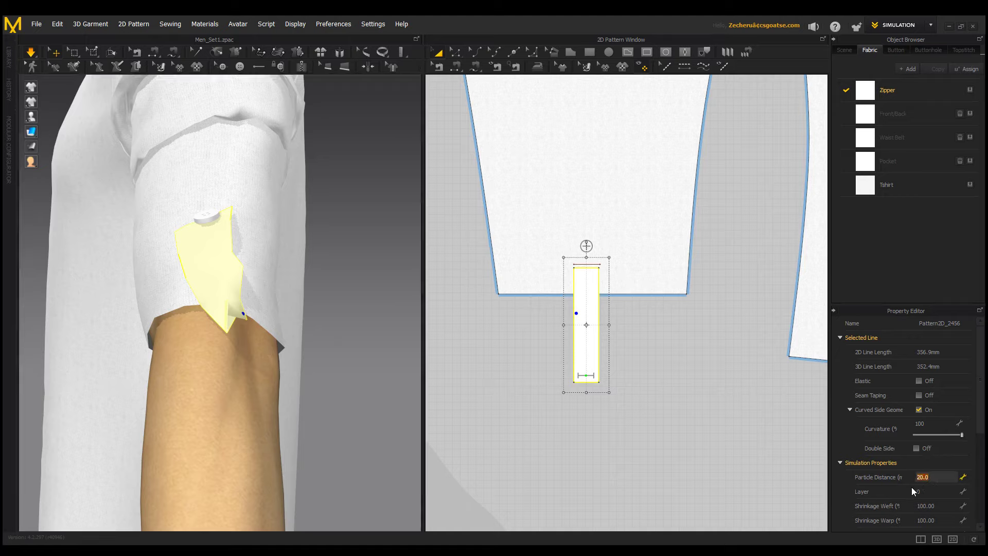
text(10)
key(Return)
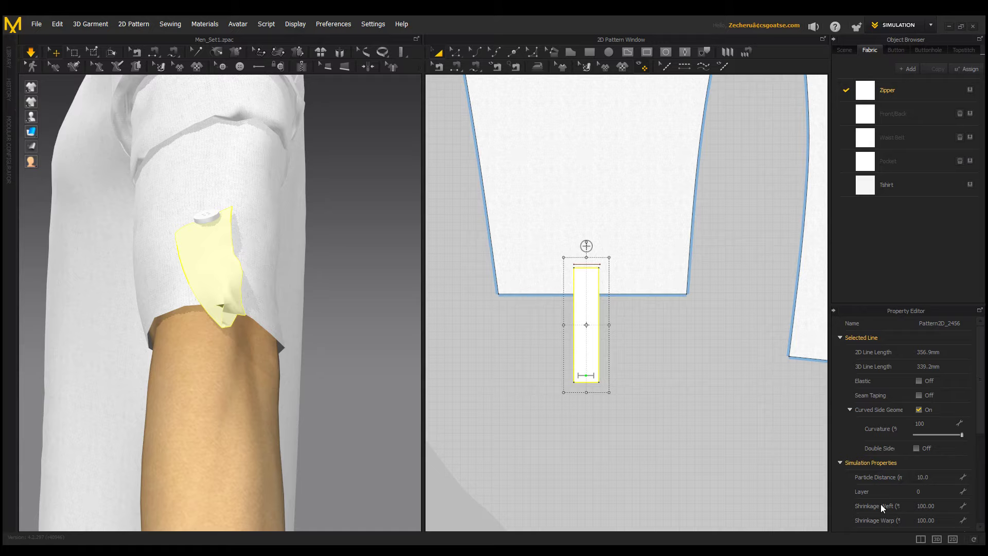
Deselect the strip and simulate the refined mesh so the tab drapes more smoothly around the cuff.
click(390, 338)
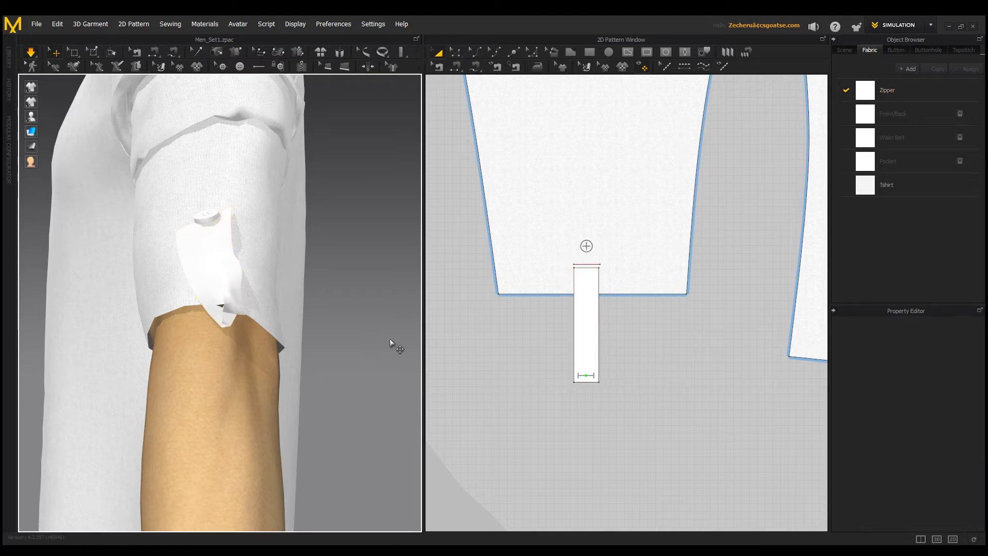
key(space)
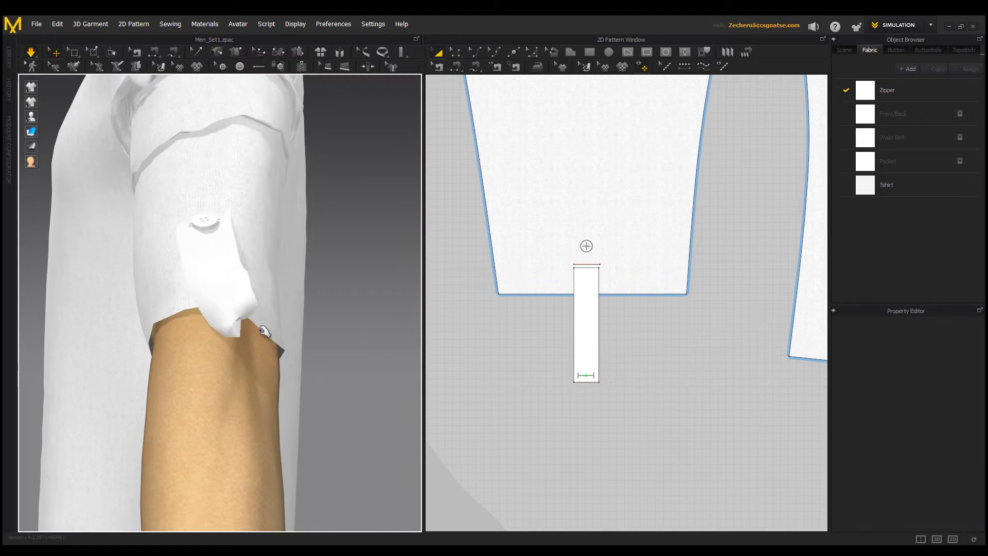
right_drag(309, 360, 256, 341)
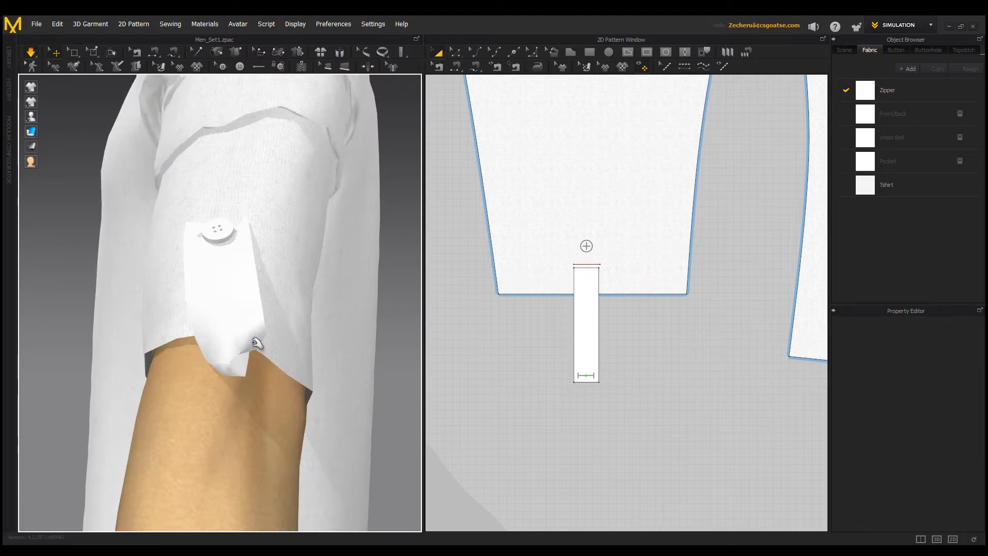
Tug the strip upward and sideways below the button to work out the twist around the cuff.
drag(202, 356, 205, 270)
mouse_move(173, 335)
mouse_down()
mouse_move(137, 379)
mouse_move(195, 372)
mouse_move(165, 340)
mouse_up()
click(211, 406)
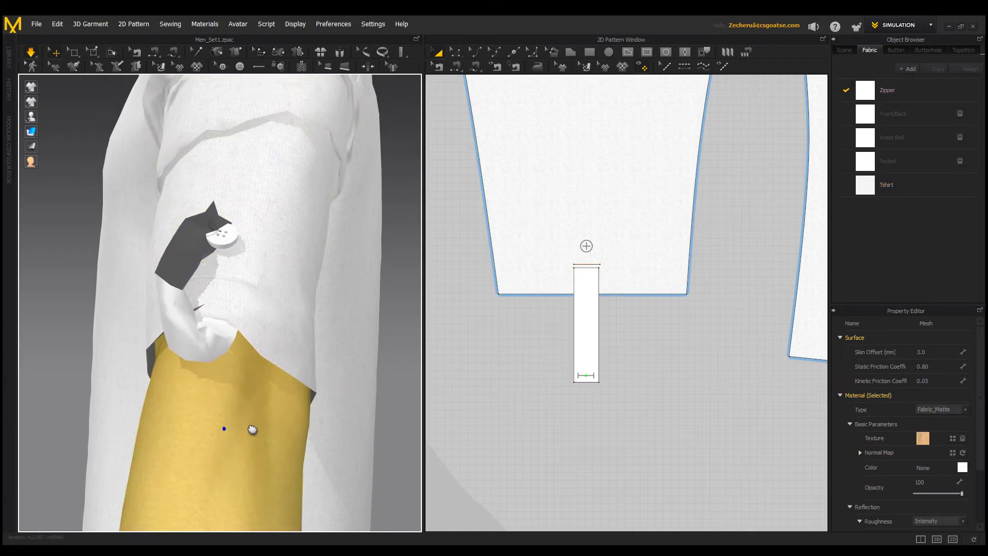
click(409, 409)
right_drag(408, 408, 252, 266)
drag(273, 259, 337, 181)
drag(289, 221, 256, 243)
right_drag(377, 249, 269, 404)
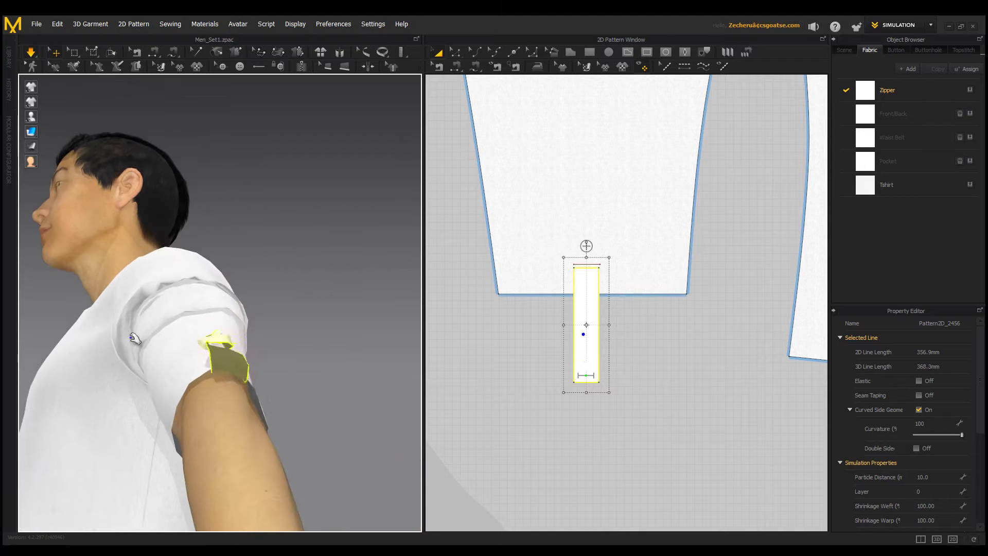
Pull the twisted strip toward the shirt front so it unrolls around the cuff edge.
drag(190, 330, 150, 345)
drag(222, 329, 136, 346)
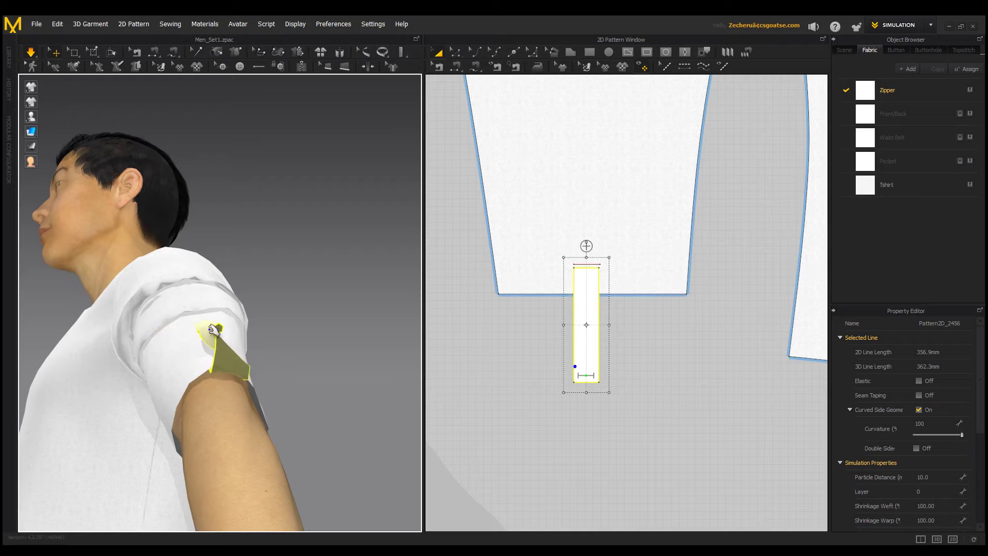
drag(210, 329, 117, 344)
right_drag(196, 338, 153, 448)
scroll(274, 374, down, 1)
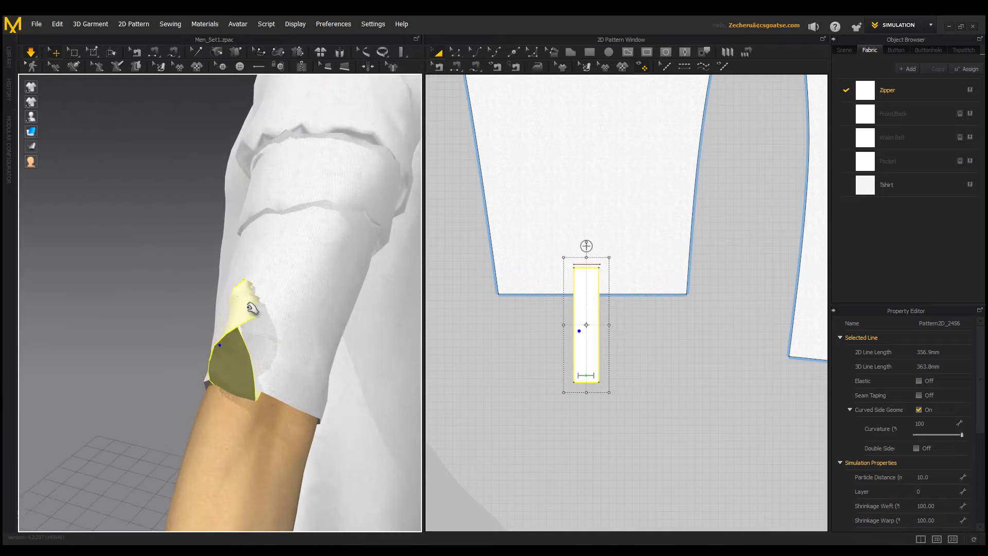
Pull the strip's buttoned end outward from the sleeve and release it to loosen the bunched fold.
drag(252, 307, 105, 292)
mouse_move(246, 295)
mouse_down()
mouse_move(219, 305)
mouse_move(252, 321)
mouse_move(214, 300)
mouse_up()
click(259, 337)
click(258, 317)
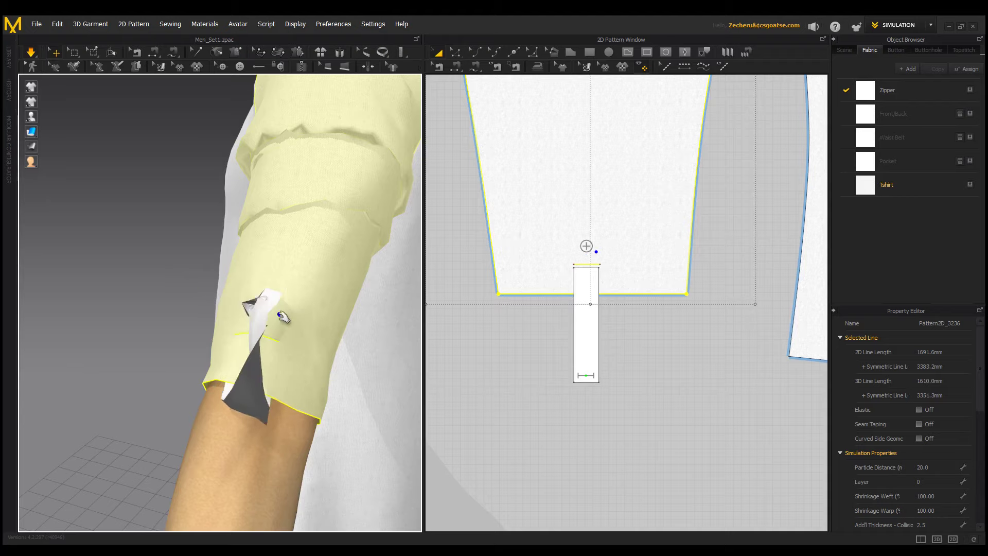
Repeatedly stretch the strip's upper end far away from the arm to free it from the sleeve button.
drag(197, 297, 155, 301)
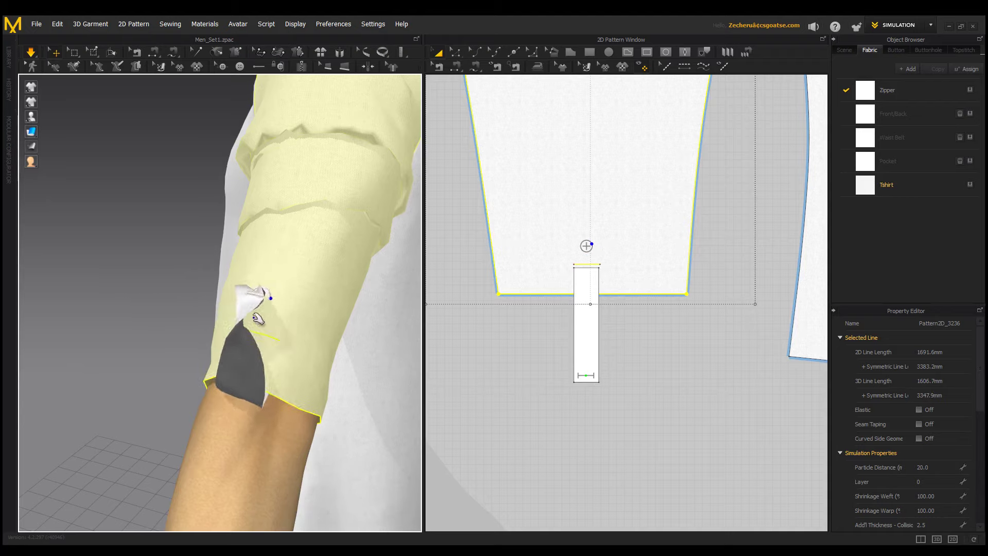
drag(244, 300, 30, 281)
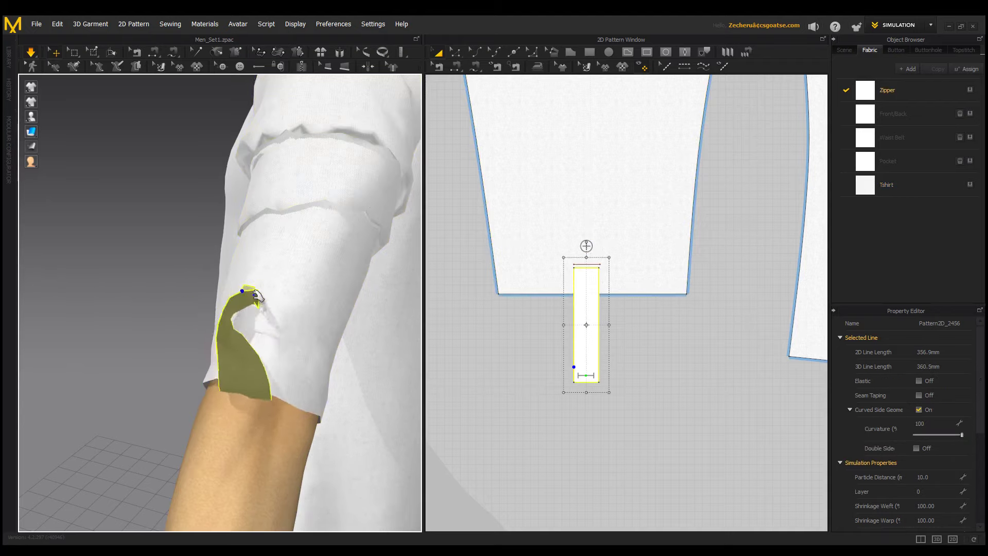
click(239, 289)
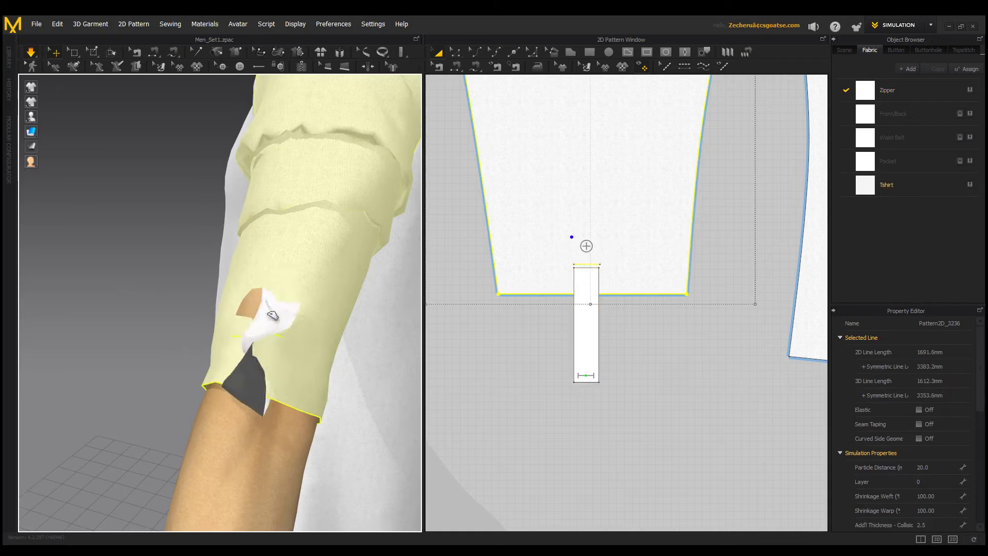
click(356, 360)
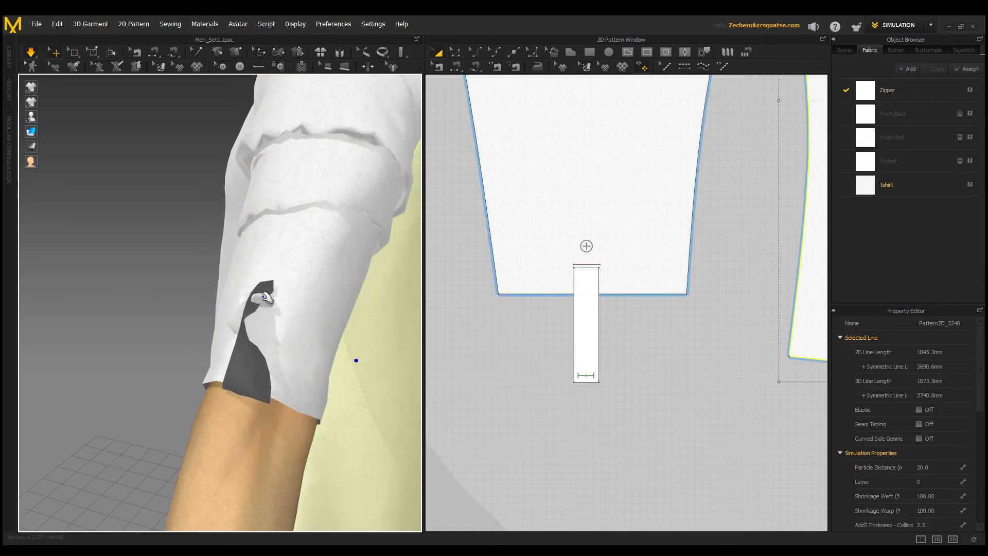
drag(264, 297, 99, 258)
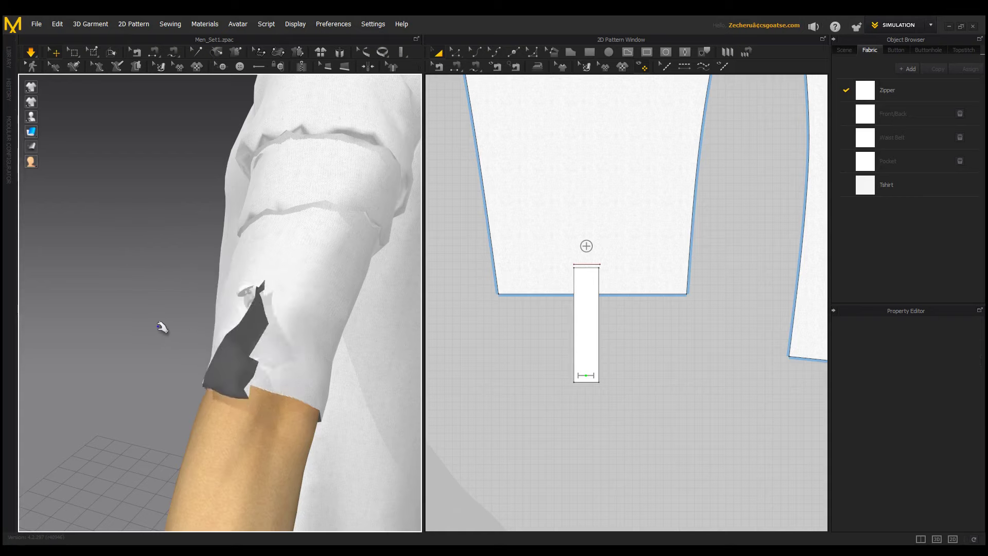
Adjust the strip's upper end and side edge until it lies flat over the sleeve with its reverse face outward.
click(258, 292)
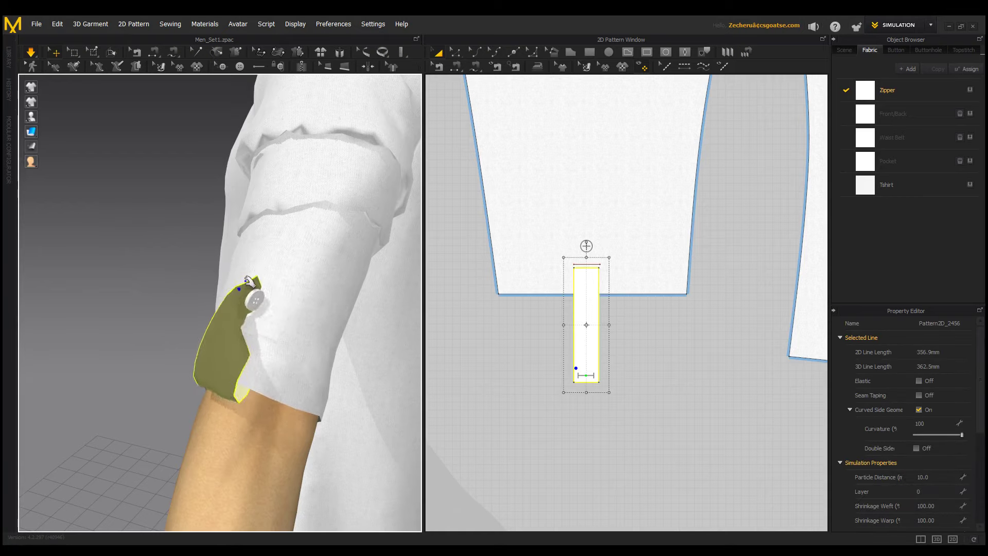
drag(260, 287, 246, 347)
right_drag(308, 336, 372, 401)
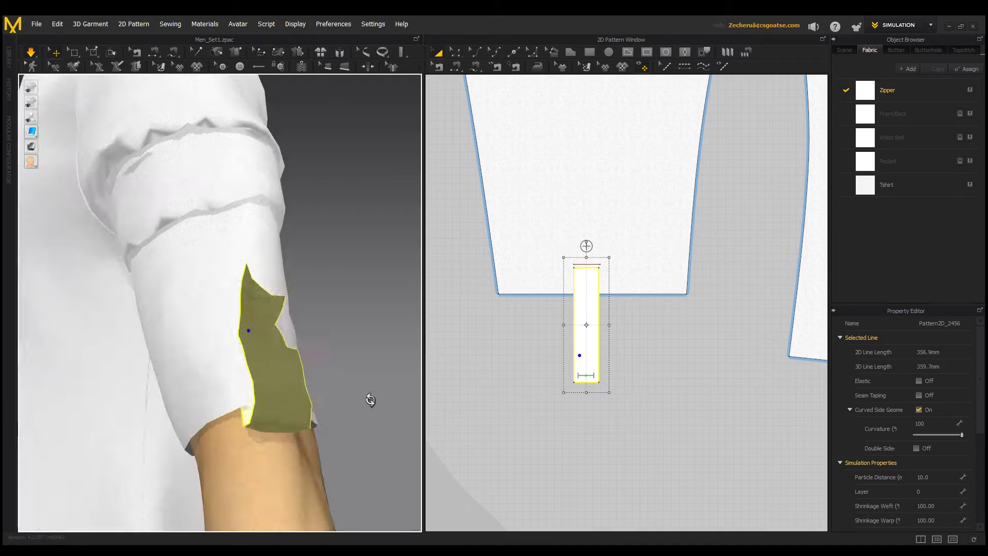
drag(275, 324, 255, 330)
right_drag(342, 415, 302, 408)
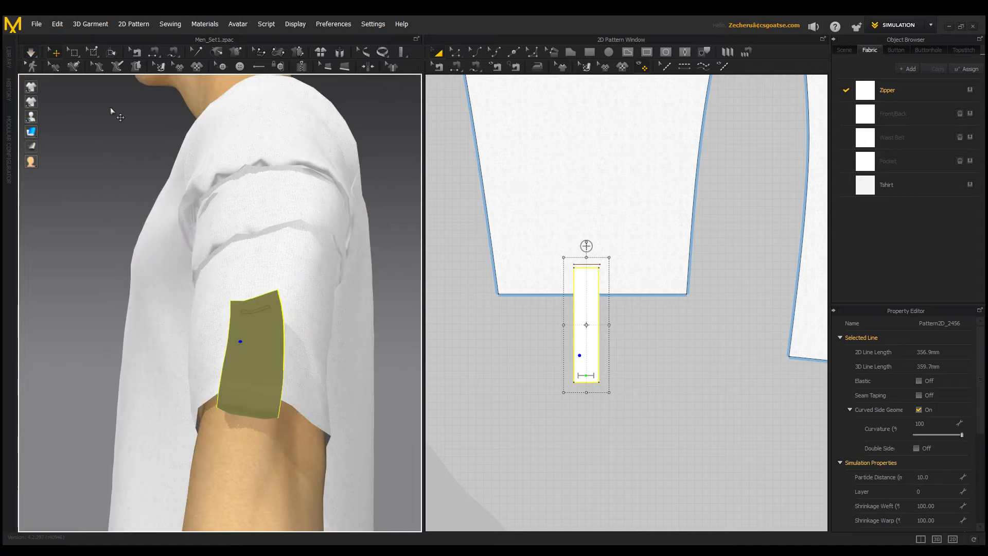
Flip the normal of the strip so its front face points outward, and deselect it.
click(248, 381)
click(381, 384)
click(271, 369)
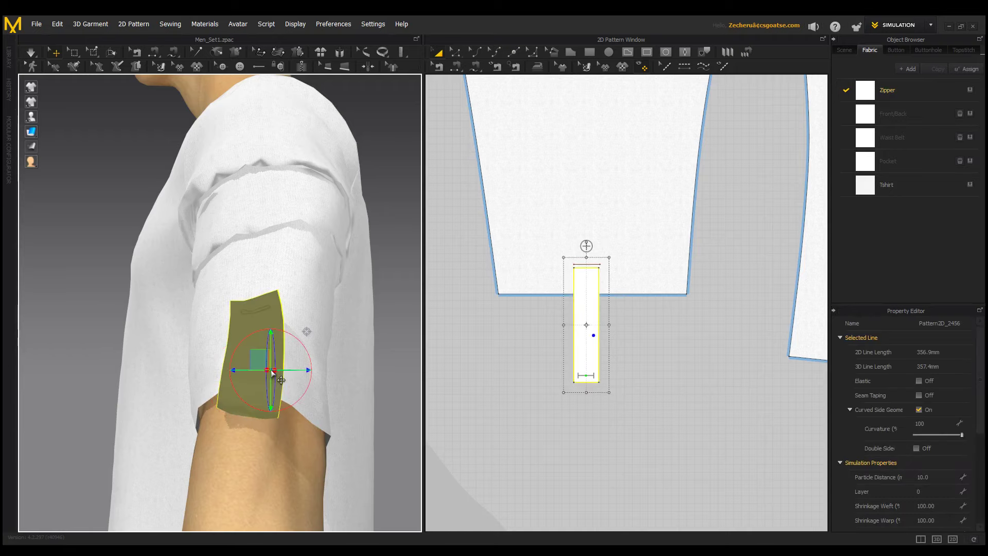
right_click(243, 348)
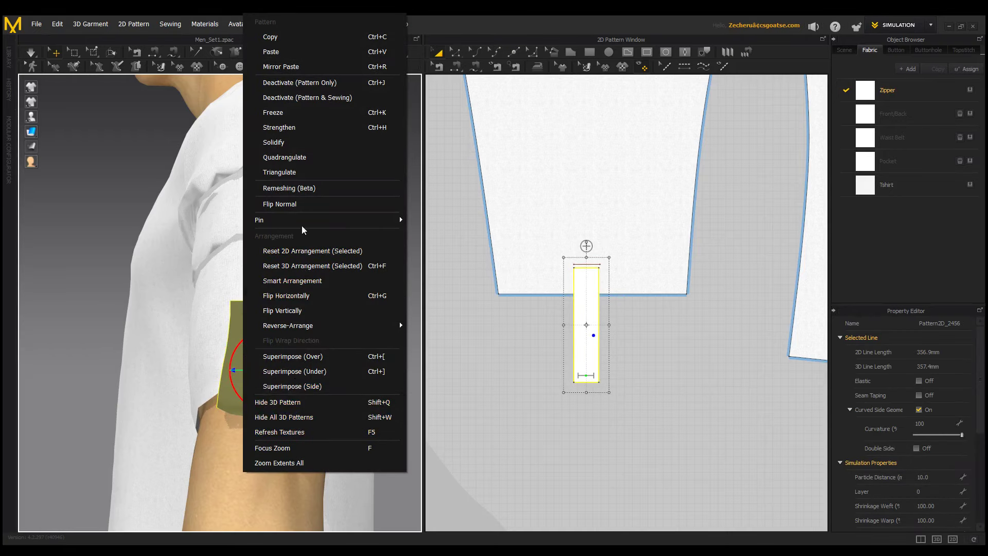
click(297, 205)
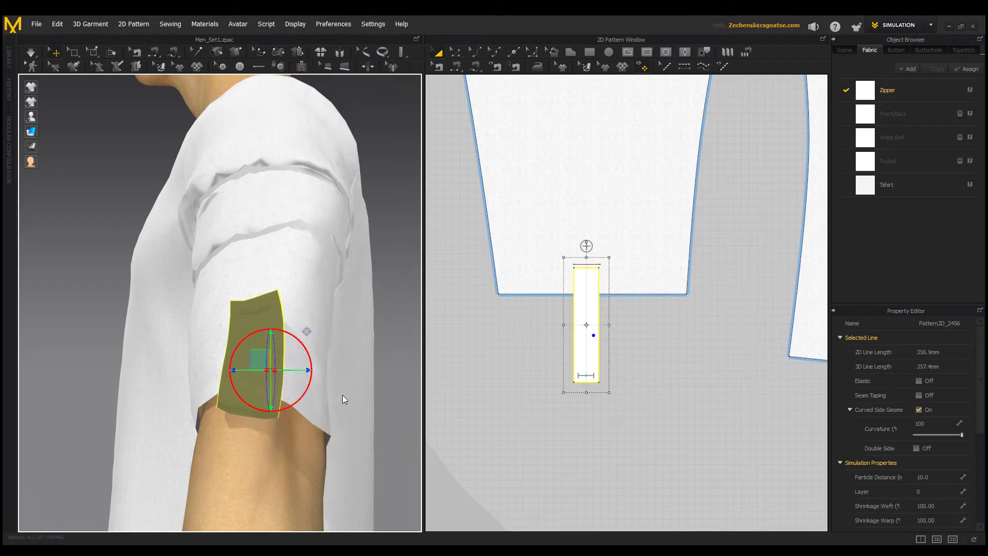
click(390, 401)
Restart the simulation and tug the strip's buttonhole end so it settles under the sleeve button.
scroll(251, 321, down, 1)
right_drag(280, 403, 193, 395)
scroll(212, 381, up, 1)
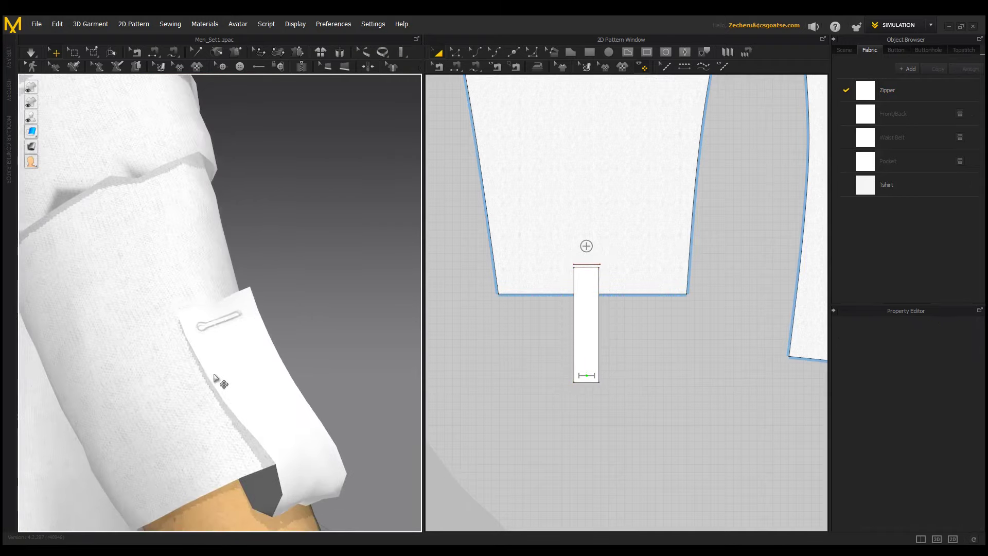
scroll(218, 333, down, 1)
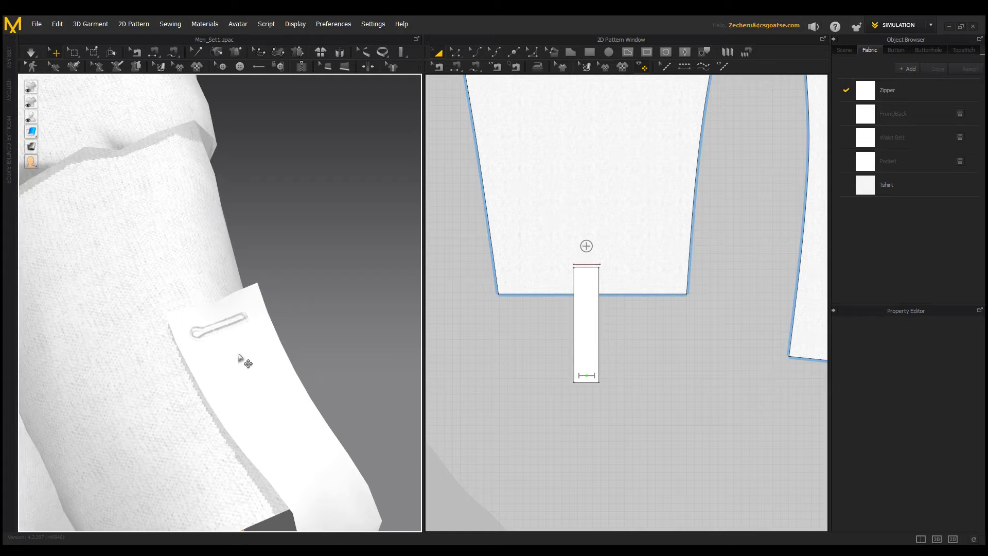
right_drag(291, 422, 292, 390)
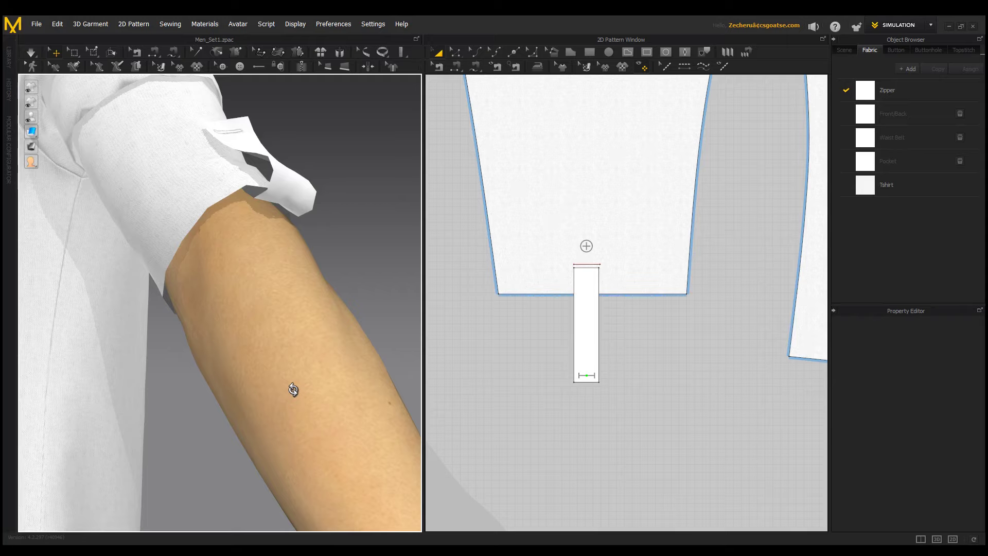
right_drag(264, 363, 272, 341)
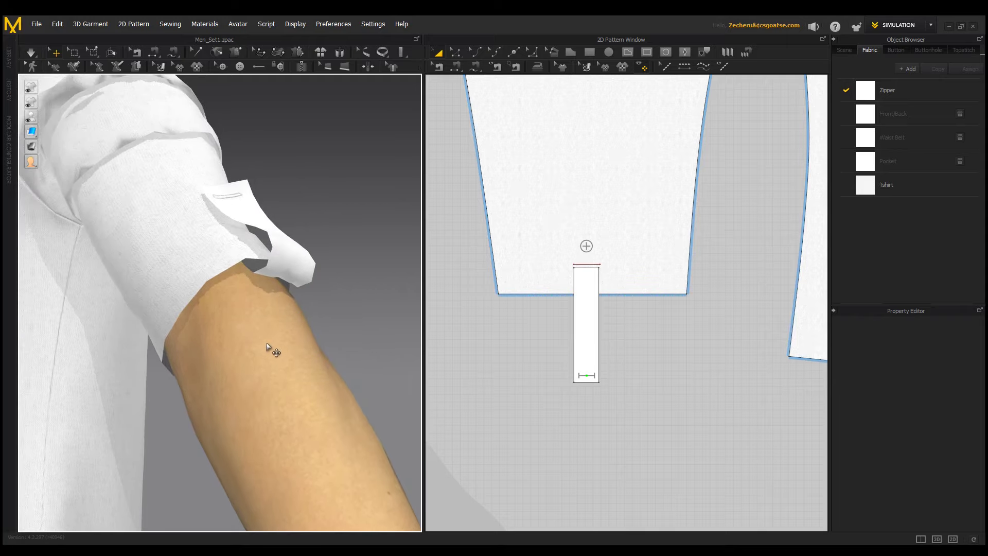
click(30, 51)
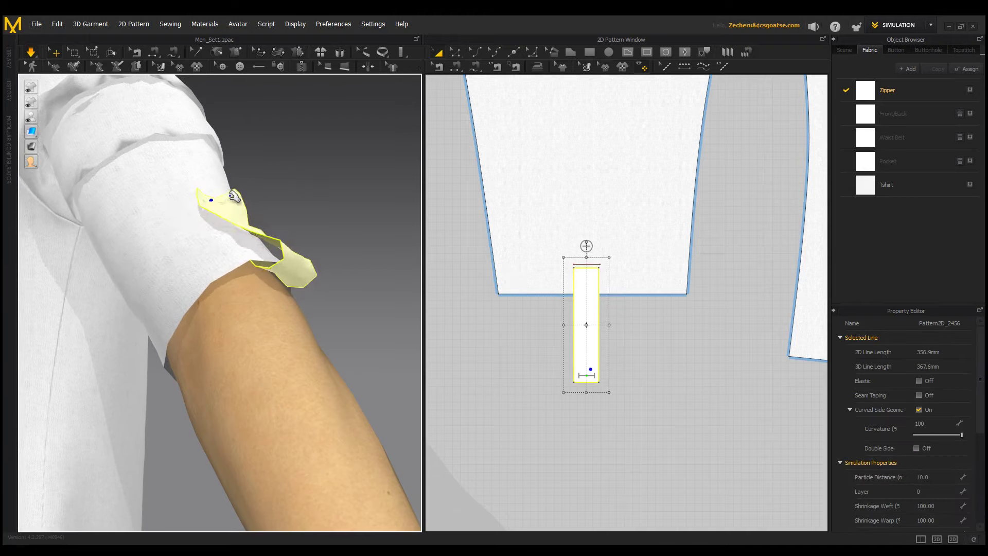
click(249, 241)
click(338, 185)
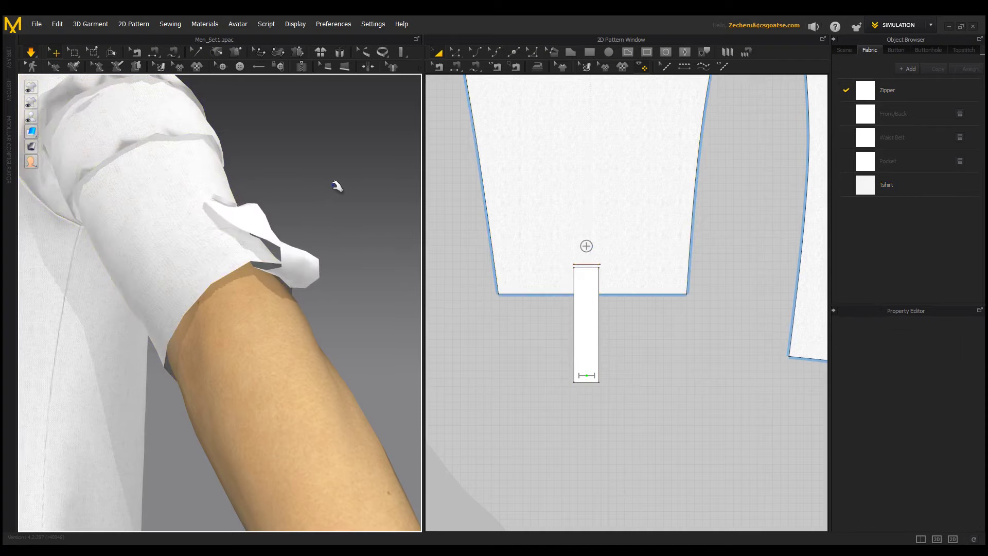
right_drag(343, 230, 293, 283)
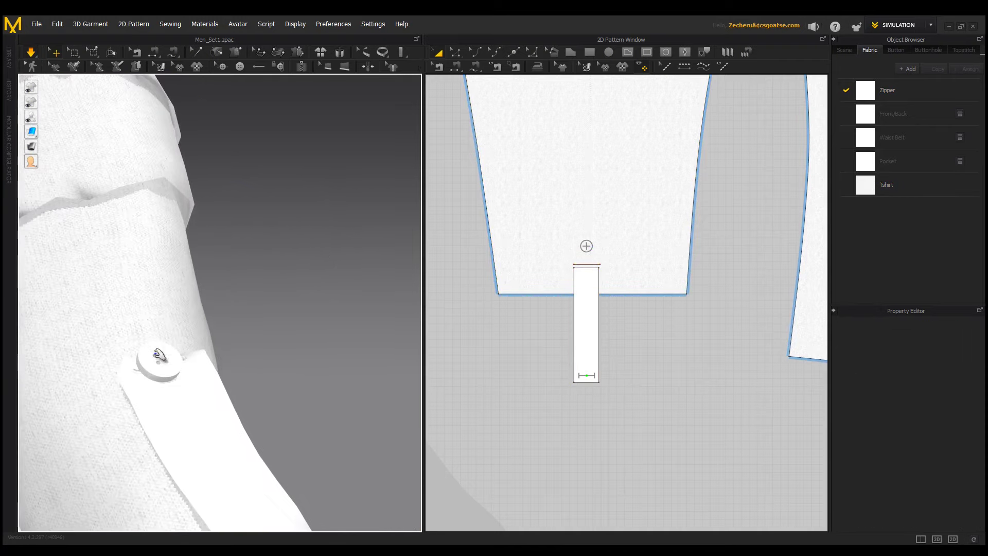
Straighten the strip's upper edge and corner around the button, stop the simulation and deselect the strip.
click(189, 345)
drag(190, 345, 158, 382)
right_drag(247, 365, 173, 389)
drag(175, 390, 229, 344)
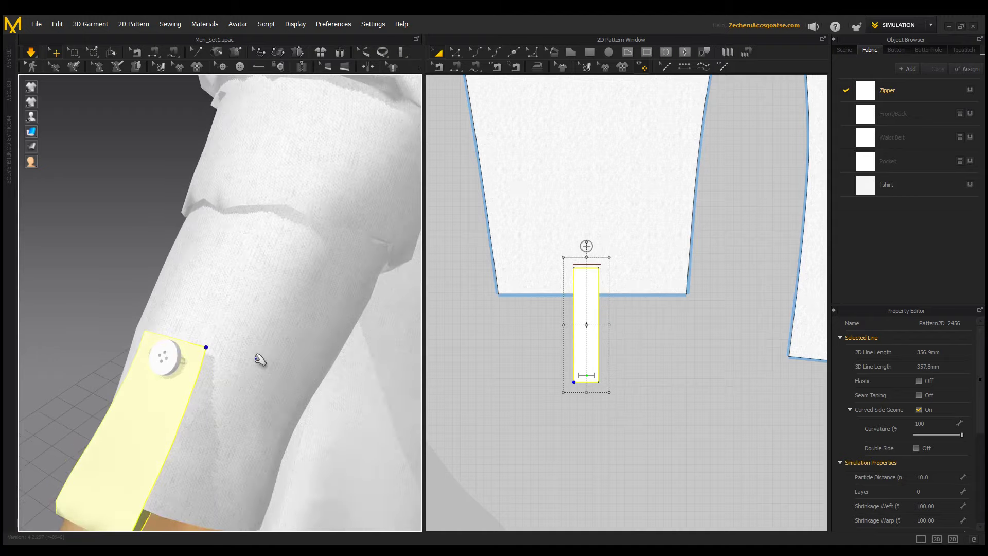
click(30, 52)
click(77, 201)
Examine the buttoned tab and the pushed-up sleeve up close and on the whole avatar from several angles.
scroll(92, 254, down, 3)
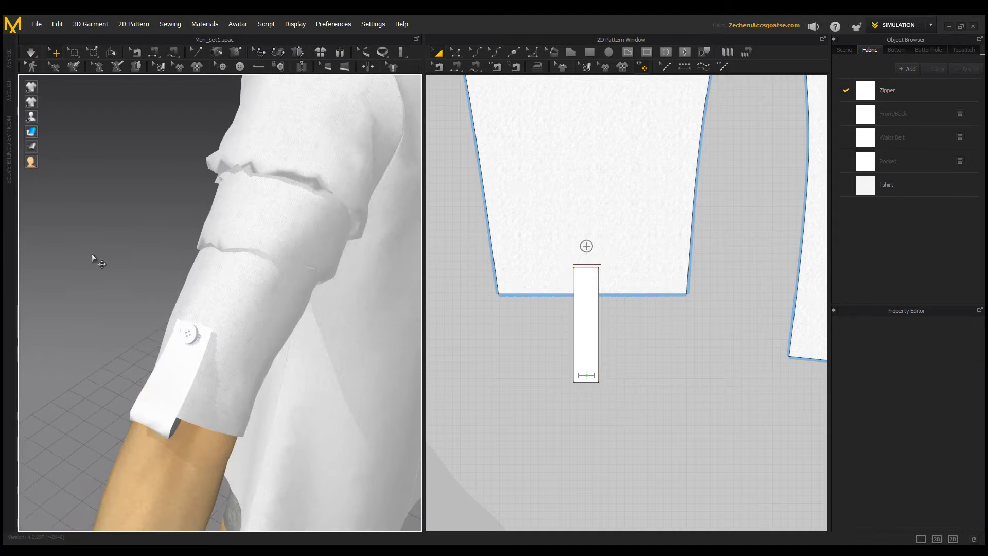
right_drag(93, 257, 199, 280)
middle_drag(258, 278, 18, 316)
scroll(201, 263, up, 2)
right_drag(216, 263, 165, 261)
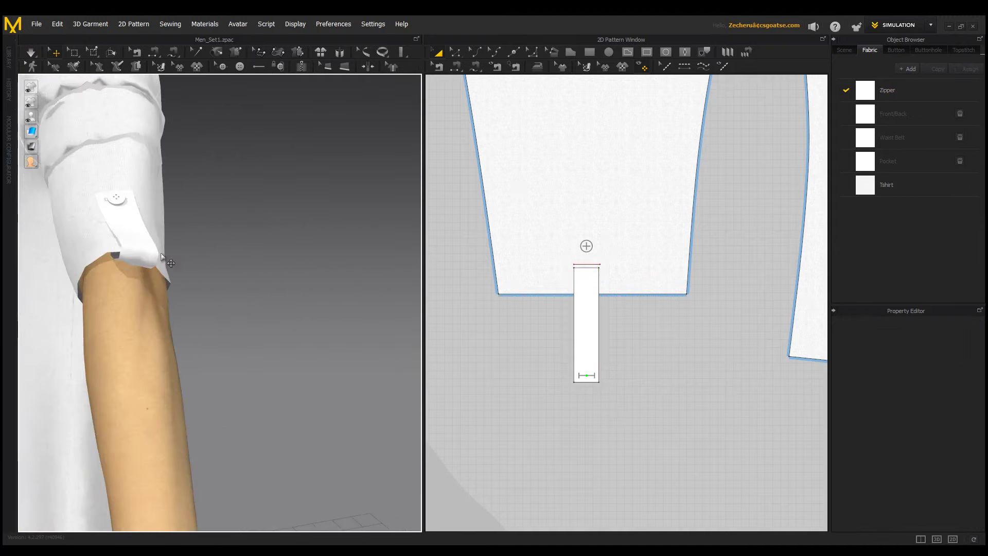
scroll(166, 257, up, 2)
scroll(113, 240, down, 1)
scroll(111, 238, up, 1)
scroll(280, 316, down, 5)
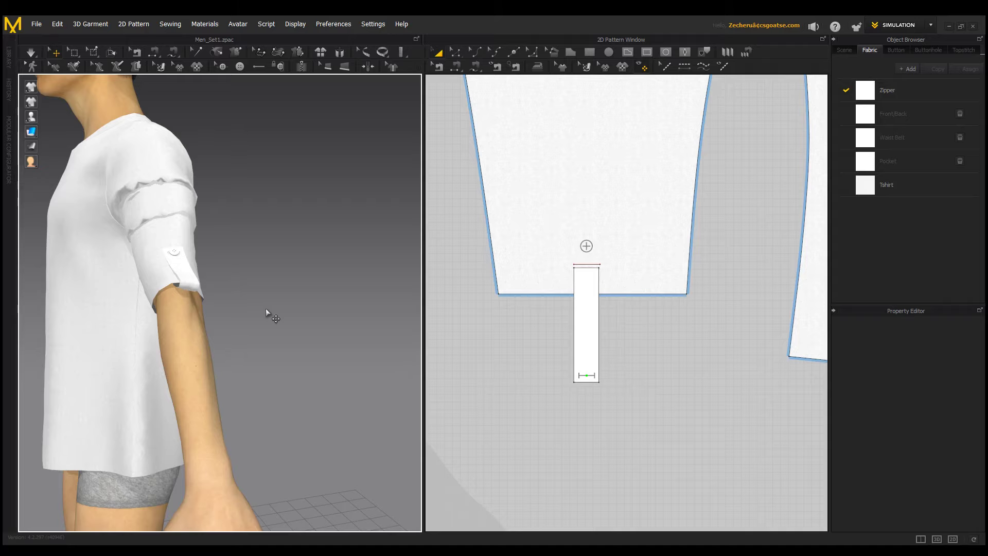
scroll(266, 308, down, 3)
right_drag(296, 350, 294, 382)
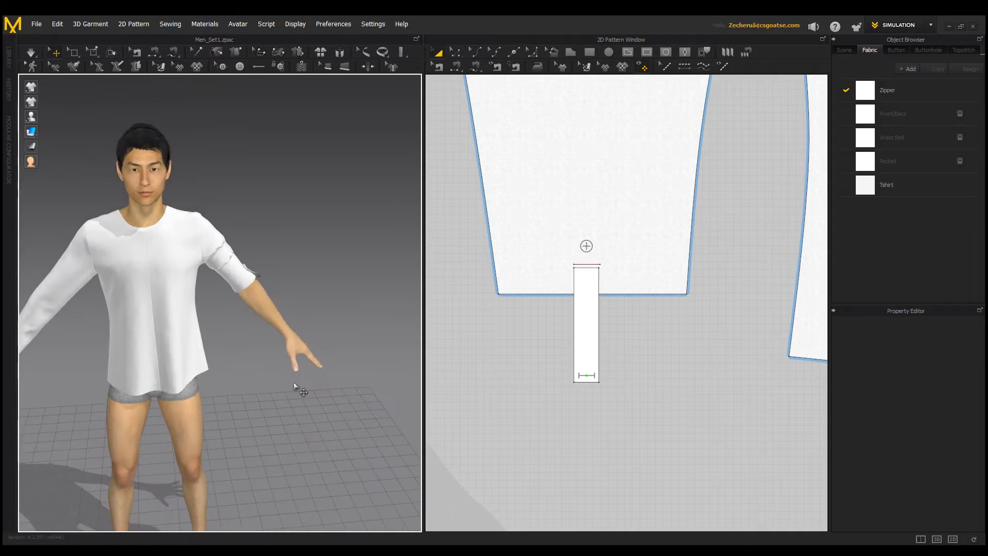
middle_drag(229, 321, 316, 307)
right_drag(316, 308, 268, 329)
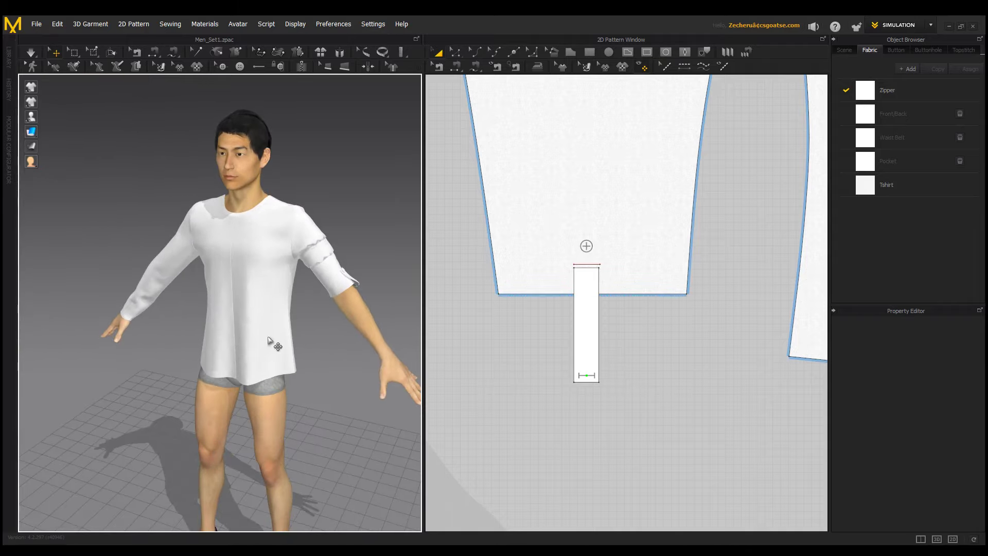
Examine the 2D layout of the sleeve, front and back patterns together with the tab.
scroll(618, 346, down, 6)
scroll(616, 376, up, 3)
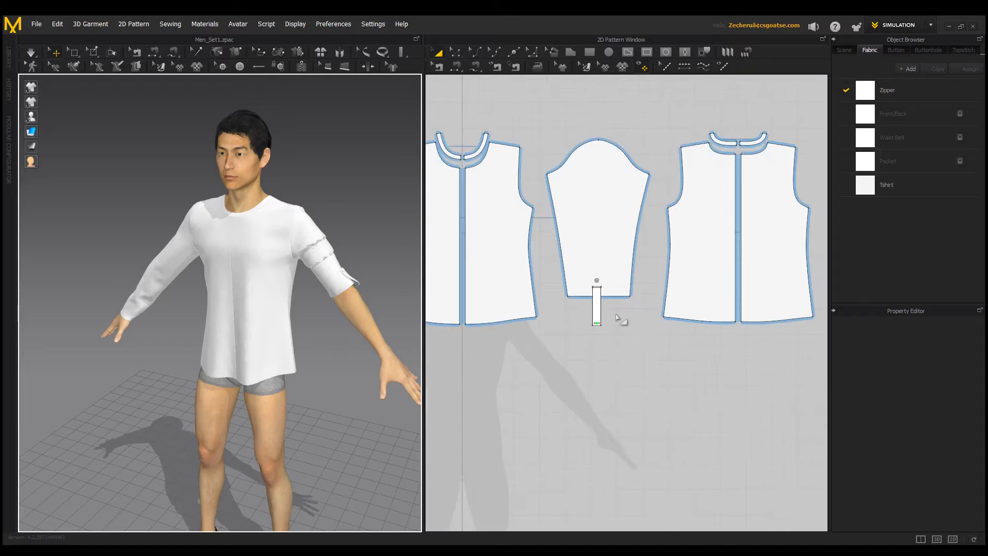
middle_drag(614, 287, 636, 326)
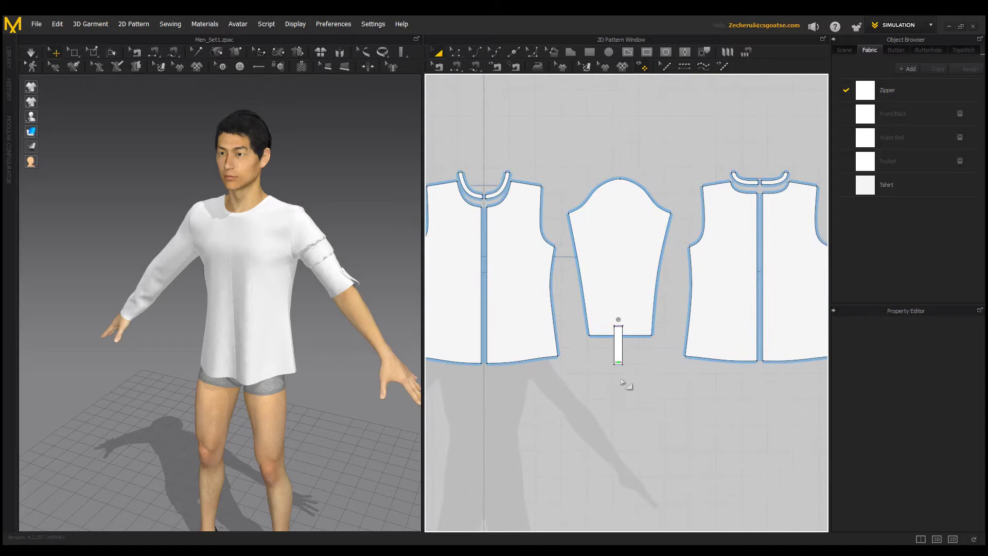
scroll(619, 432, down, 4)
scroll(590, 373, up, 3)
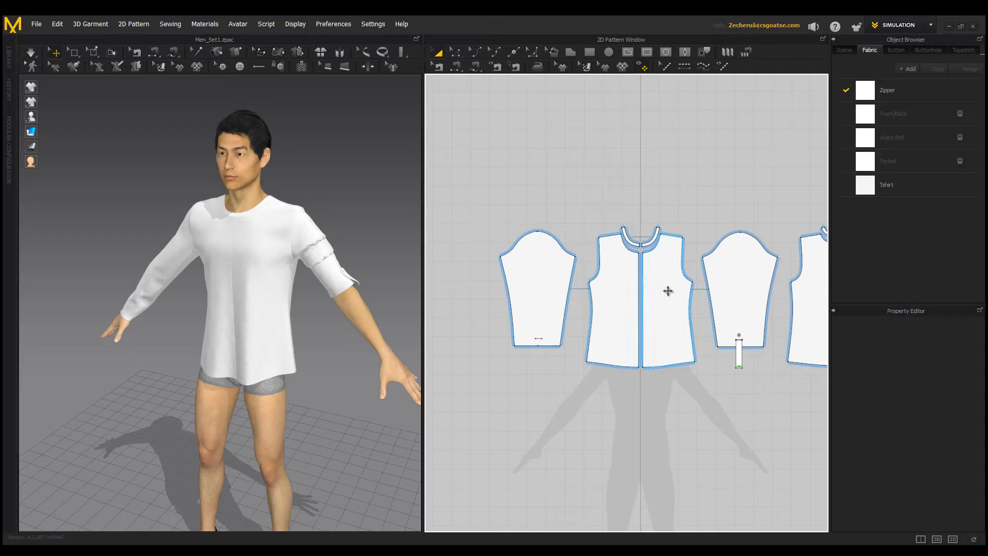
scroll(689, 343, up, 2)
right_drag(543, 384, 606, 366)
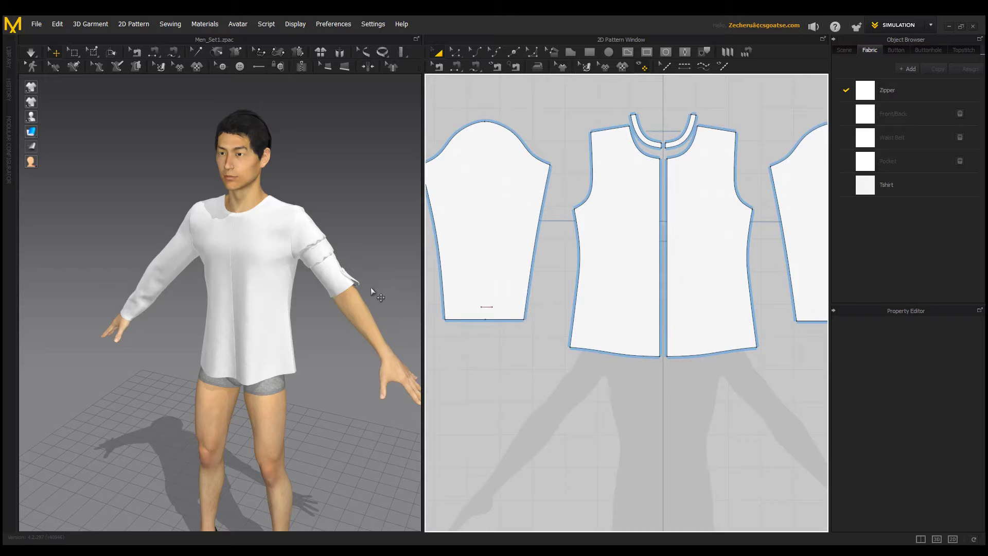
scroll(613, 364, down, 4)
scroll(607, 338, up, 2)
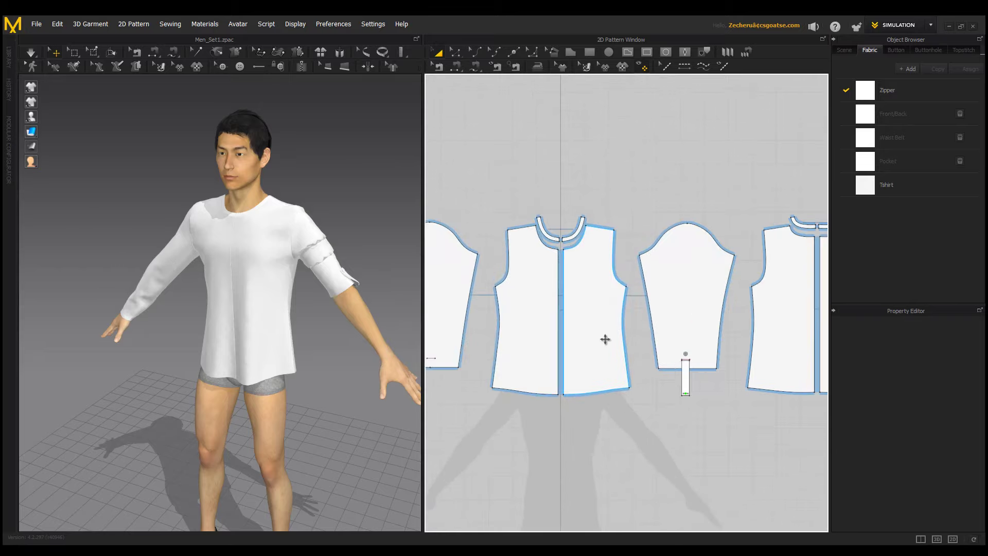
scroll(595, 435, down, 2)
scroll(594, 434, down, 1)
scroll(290, 352, up, 2)
Compare the tabbed sleeve with the long sleeve by viewing the avatar from the side and the front.
right_drag(286, 363, 242, 373)
scroll(241, 373, down, 4)
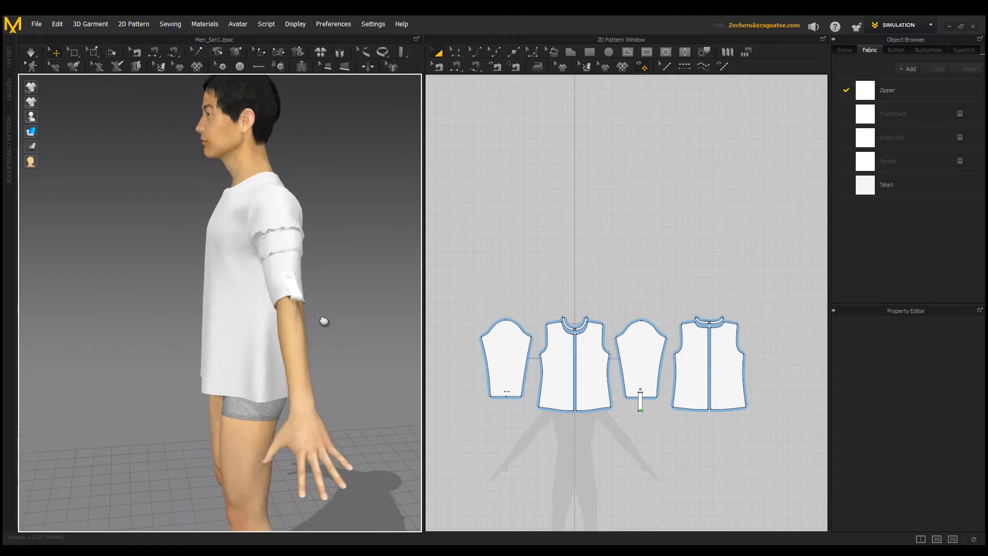
scroll(247, 375, up, 2)
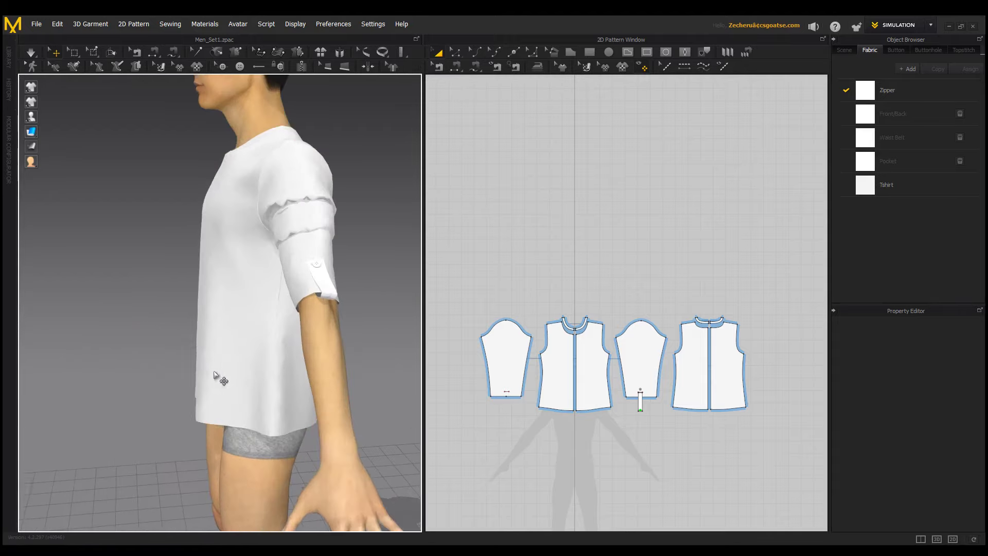
scroll(367, 332, down, 3)
right_drag(178, 394, 248, 398)
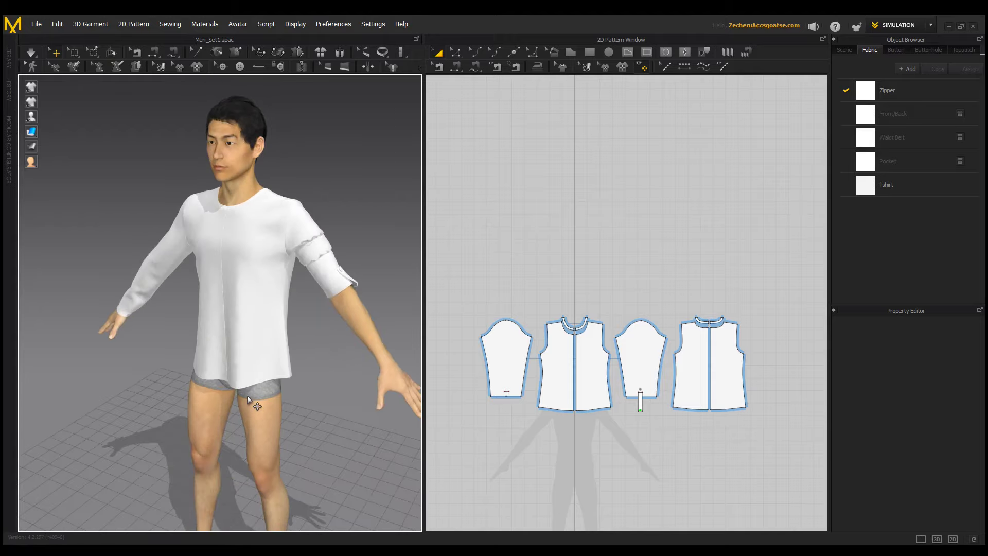